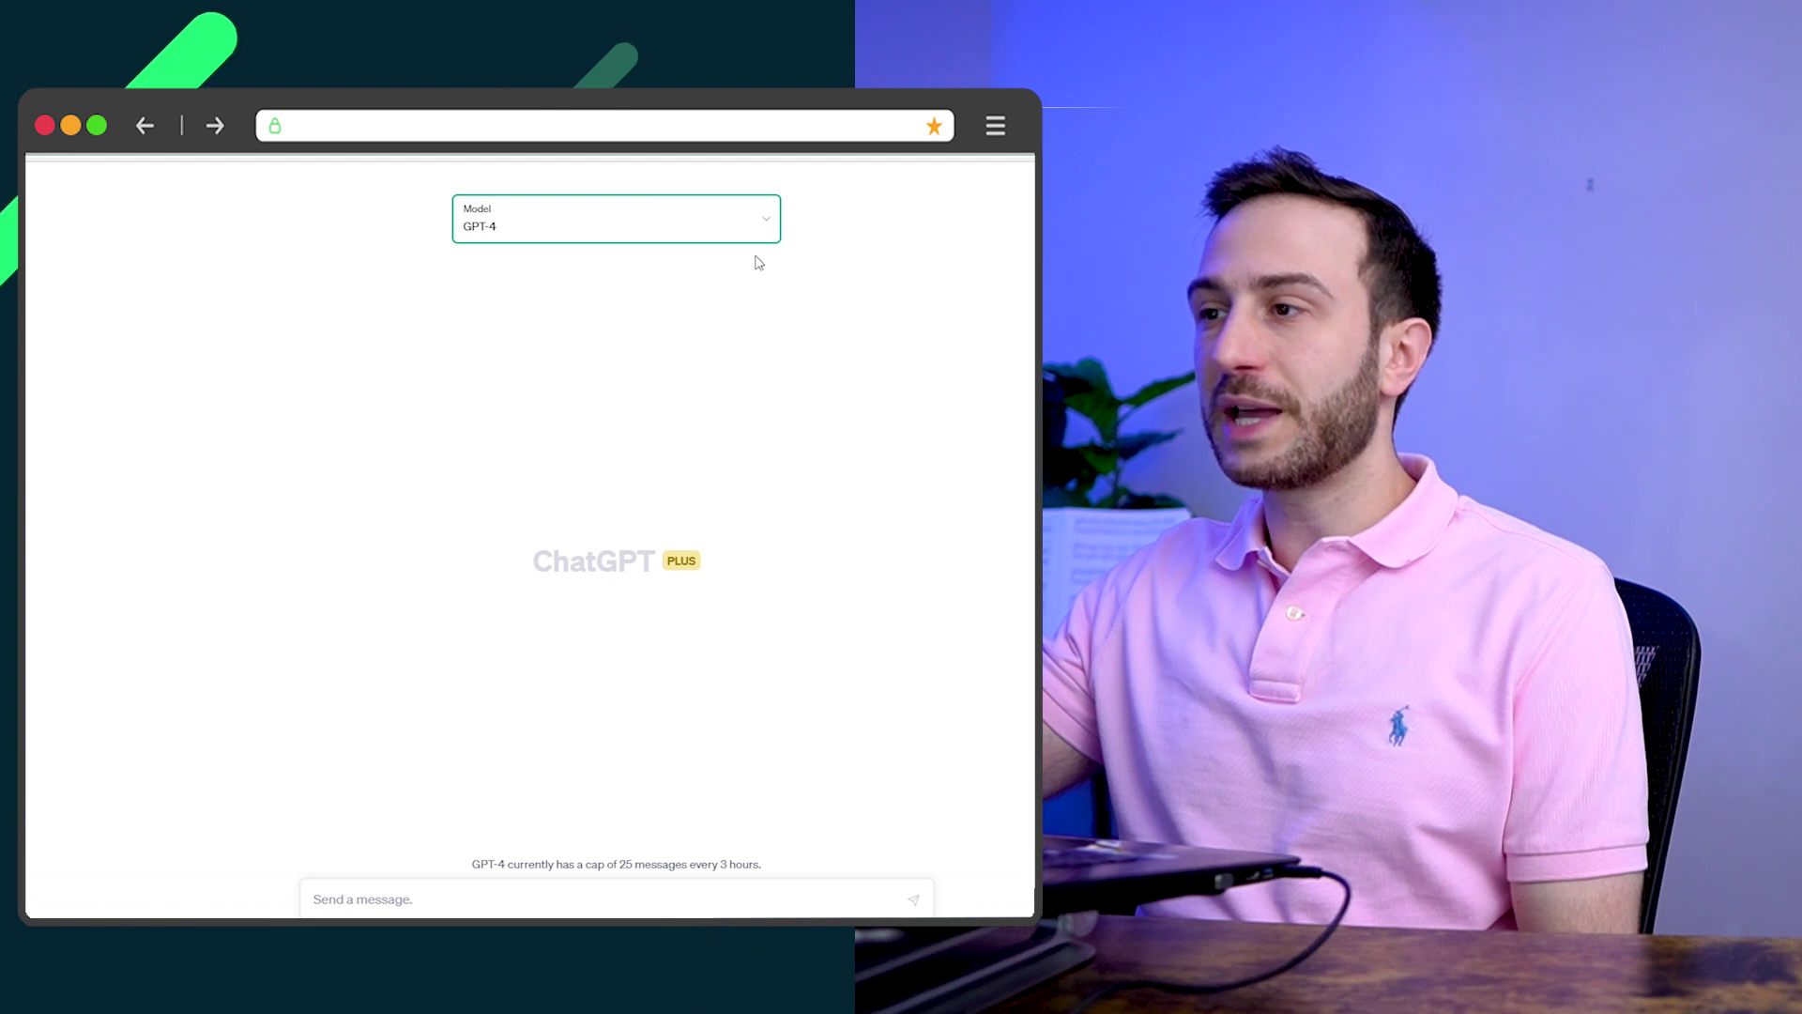
- Check that GPT-4 is the selected model for the new chat
{"action": "left_click", "coordinate": [634, 215]}
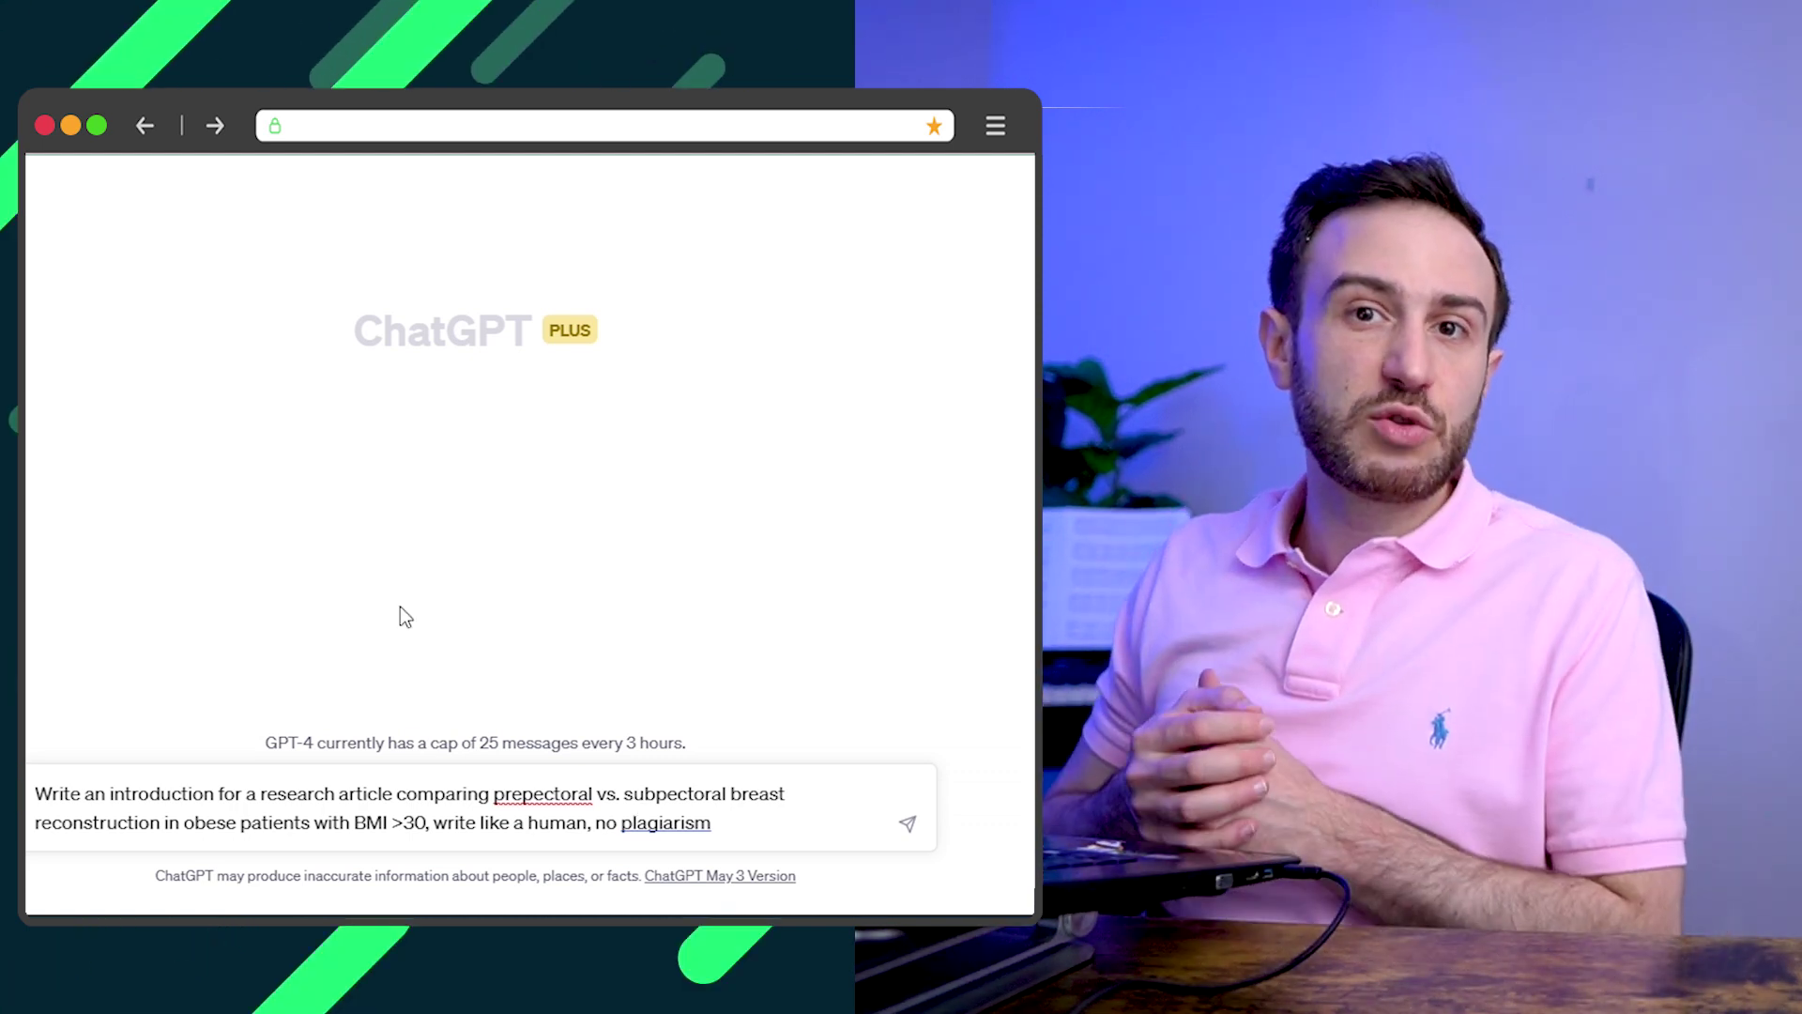
- Send the request for a human-sounding prepectoral vs. subpectoral introduction for obese patients (BMI >30)
{"action": "left_click", "coordinate": [910, 825]}
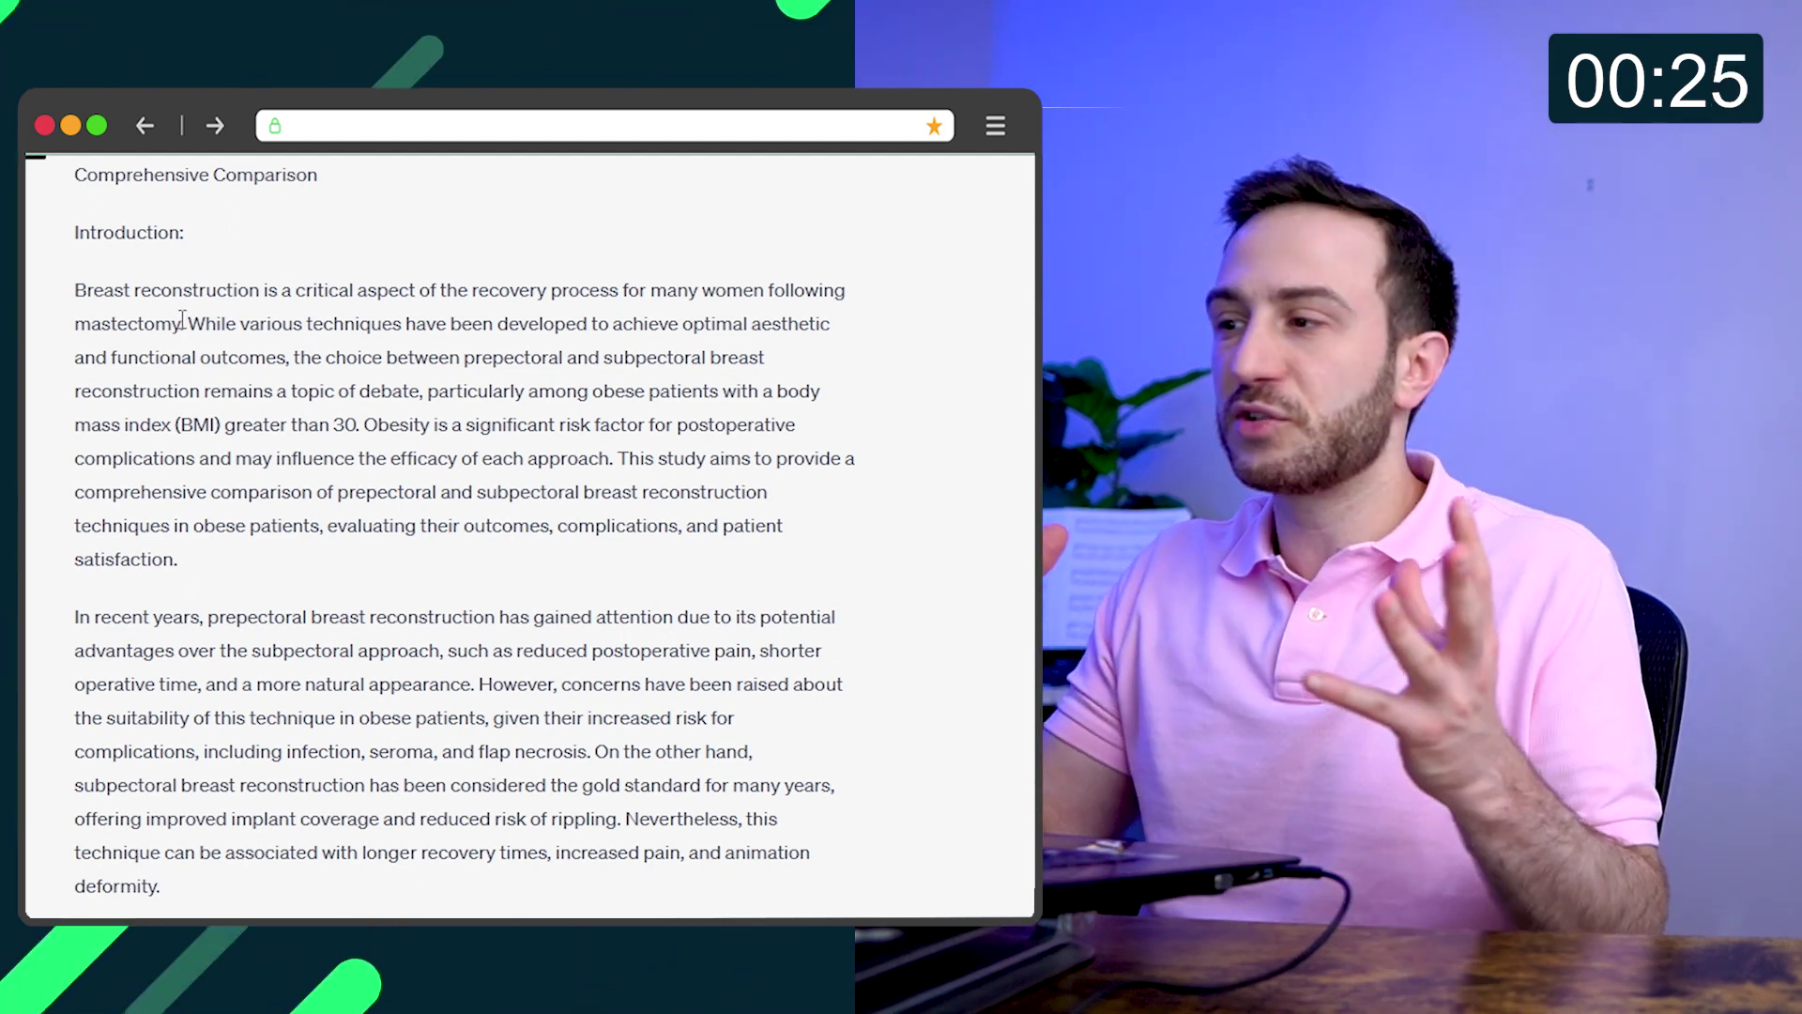
{"action": "scroll", "coordinate": [940, 417], "scroll_direction": "down", "scroll_amount": 3}
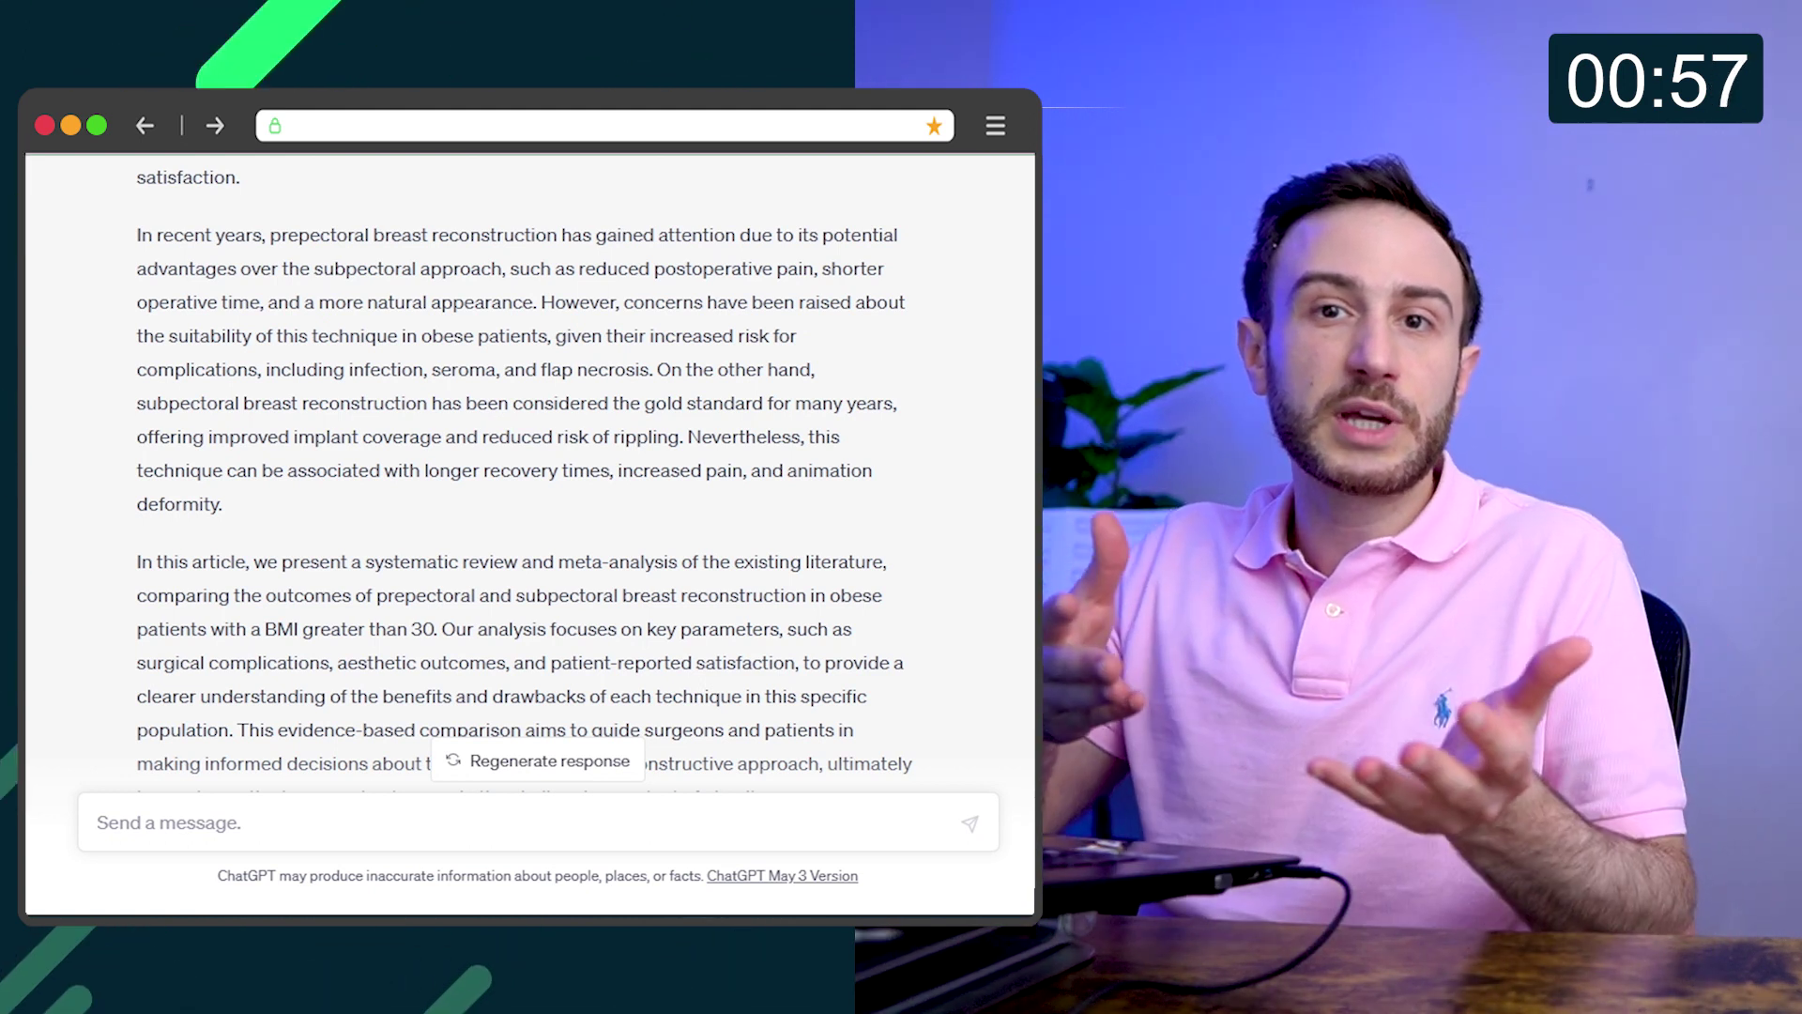
{"action": "scroll", "coordinate": [464, 388], "scroll_direction": "down", "scroll_amount": 3}
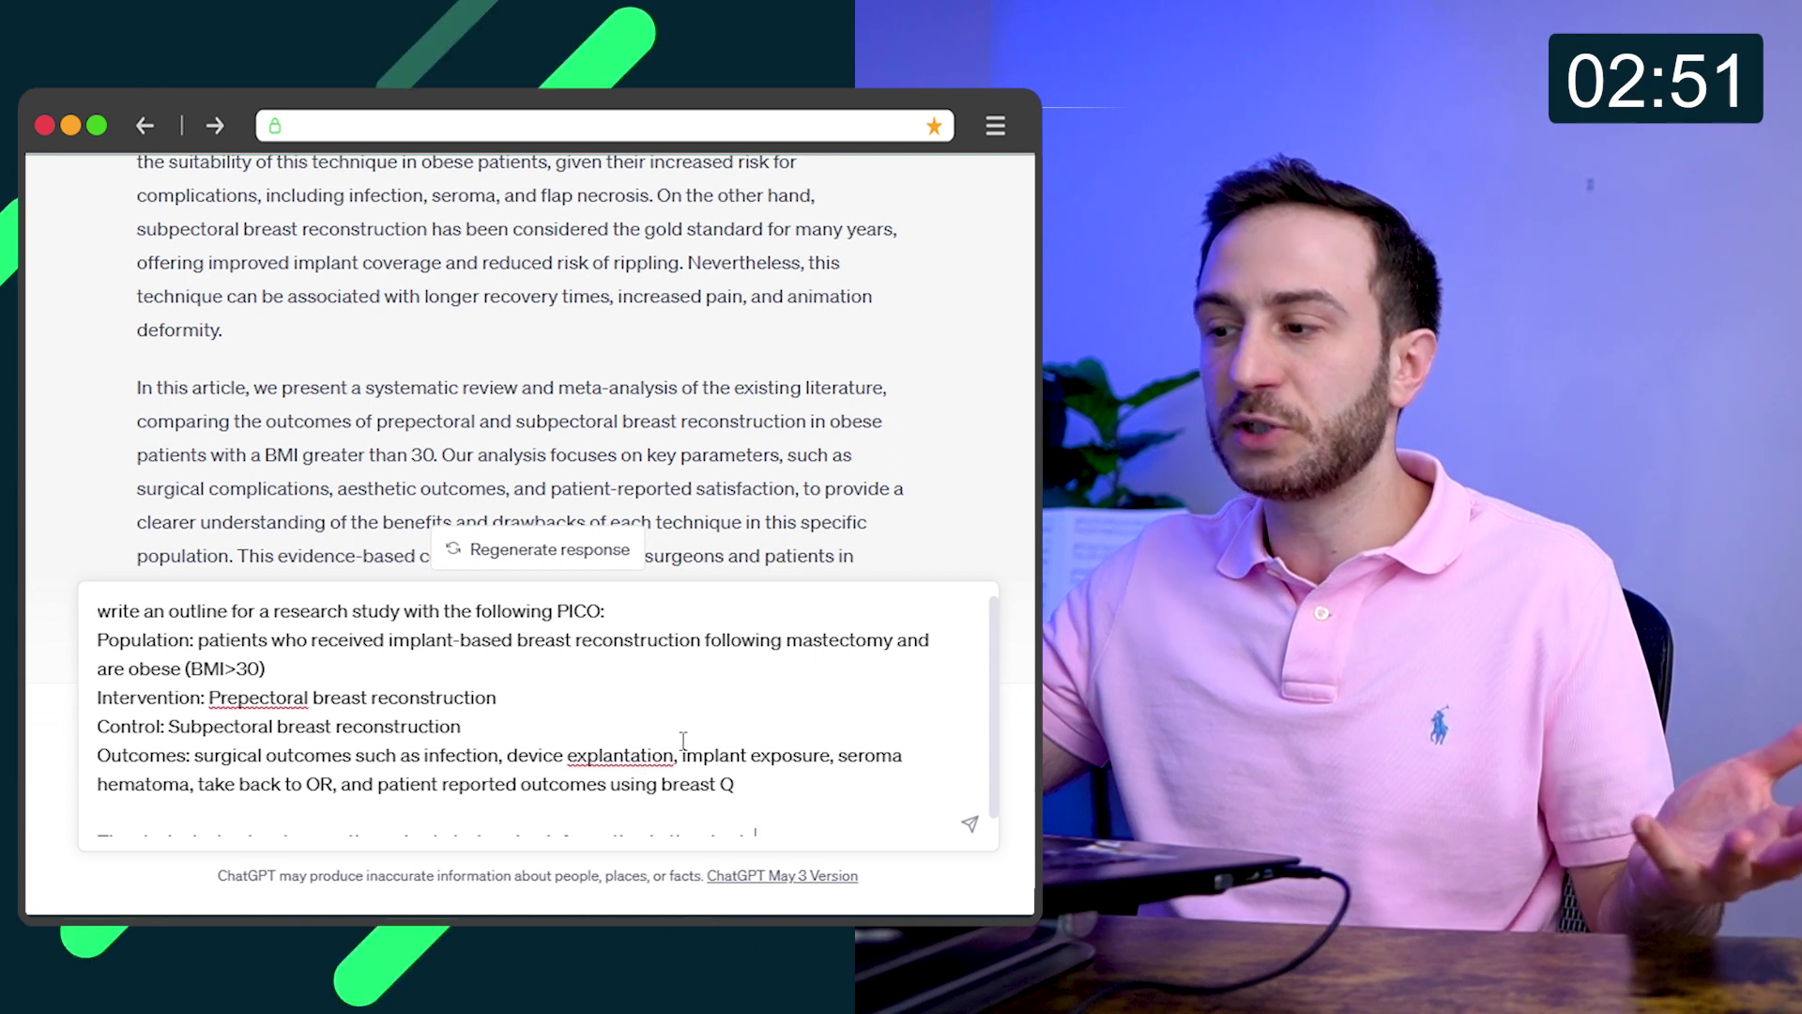
{"action": "scroll", "coordinate": [691, 768], "scroll_direction": "down", "scroll_amount": 1}
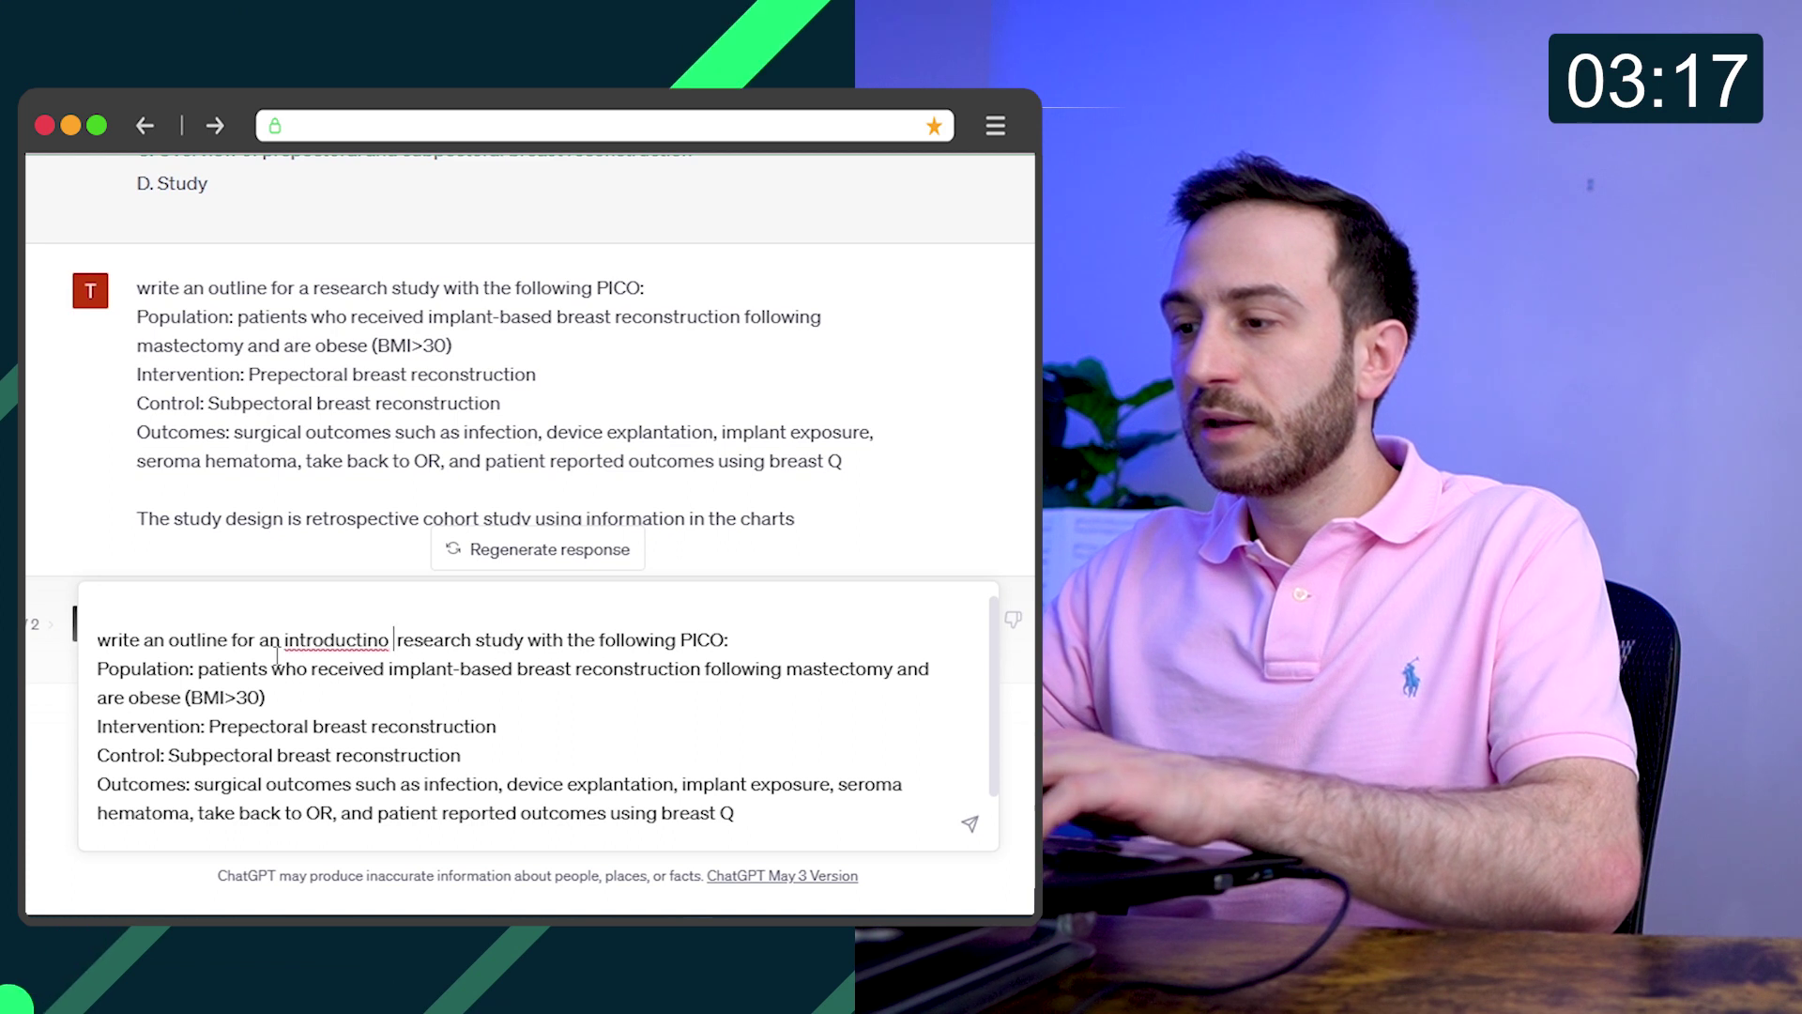
{"action": "type", "text": "for"}
- Correct 'introductino' to 'introduction', resubmit the outline request, and select the returned outline
{"action": "right_click", "coordinate": [336, 639]}
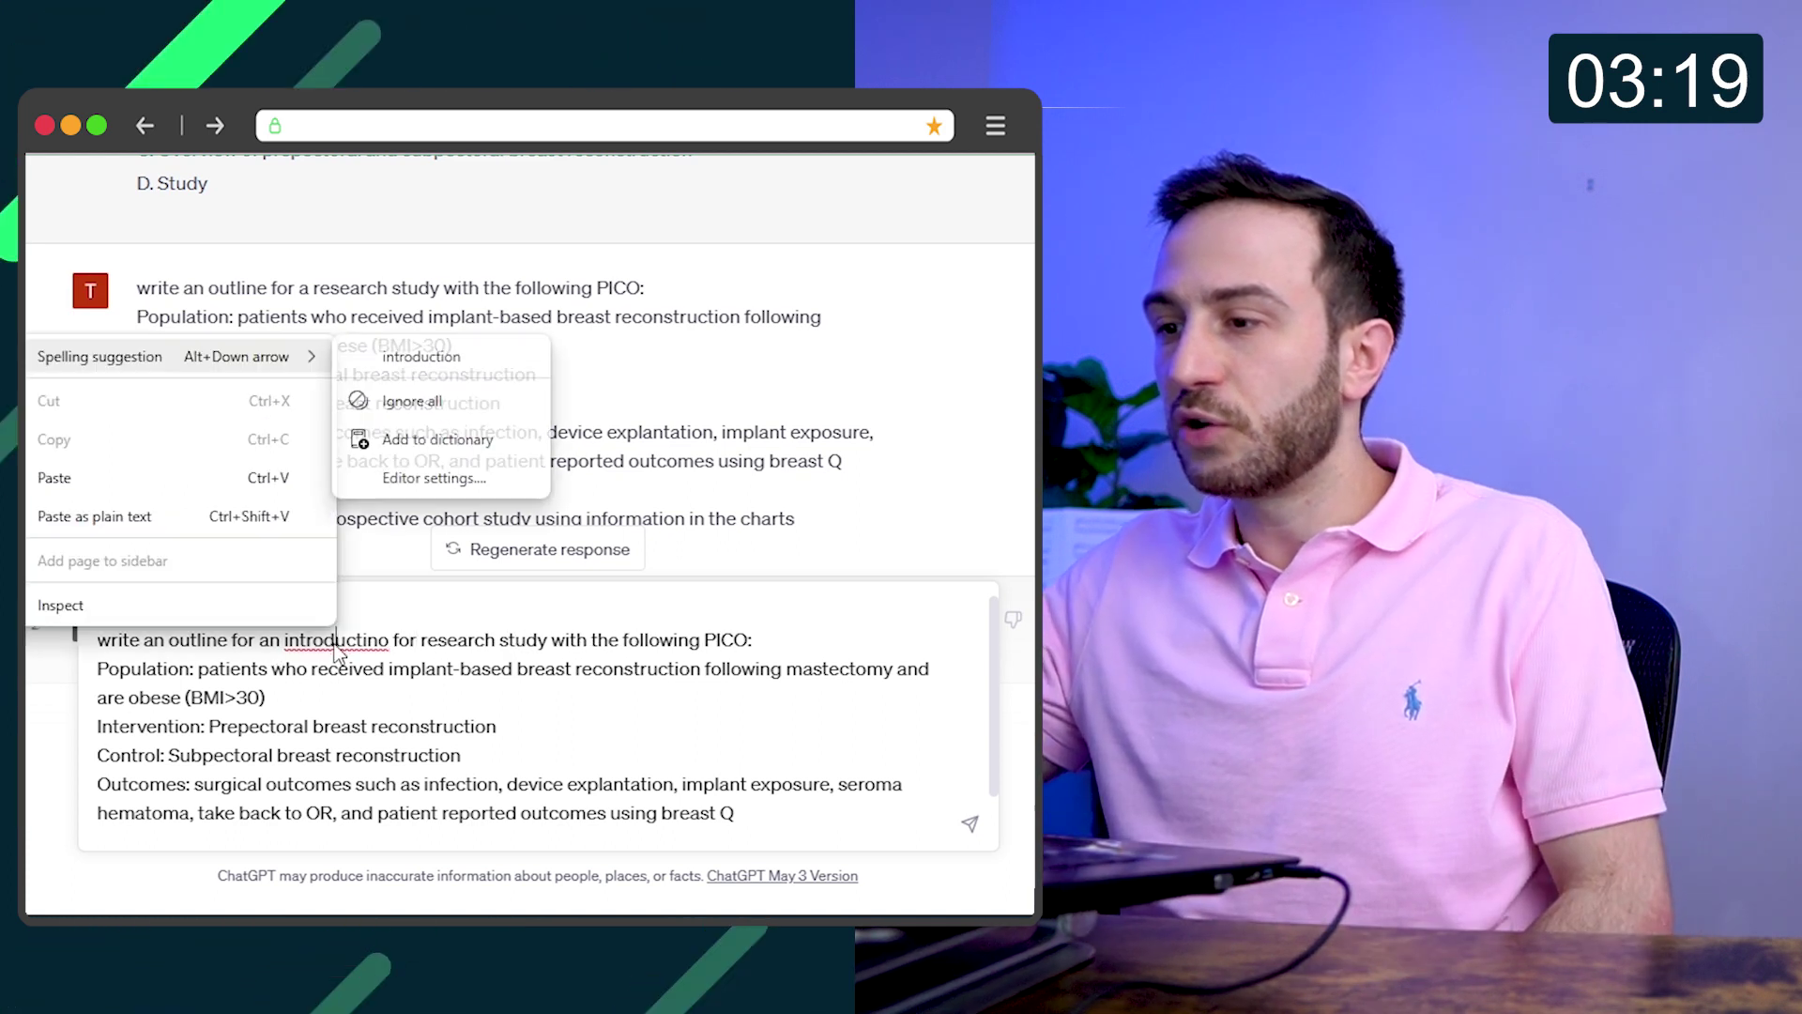
{"action": "left_click", "coordinate": [406, 356]}
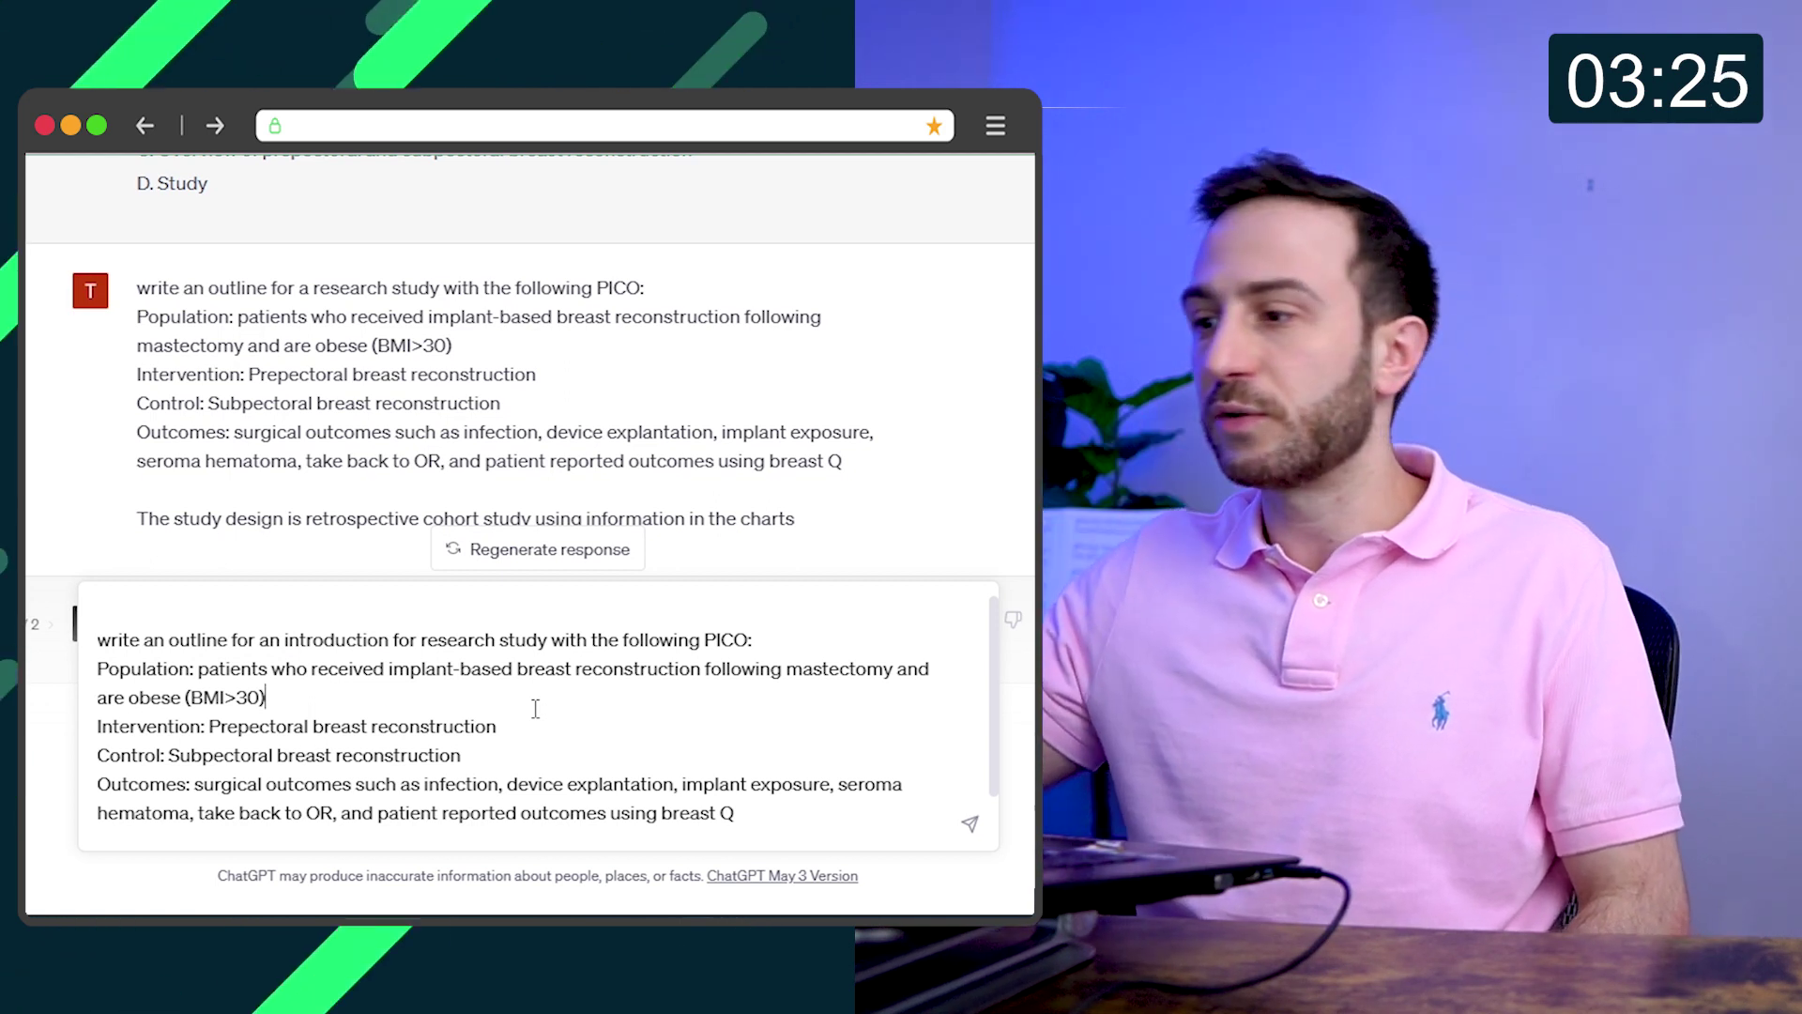
{"action": "key", "text": "Return"}
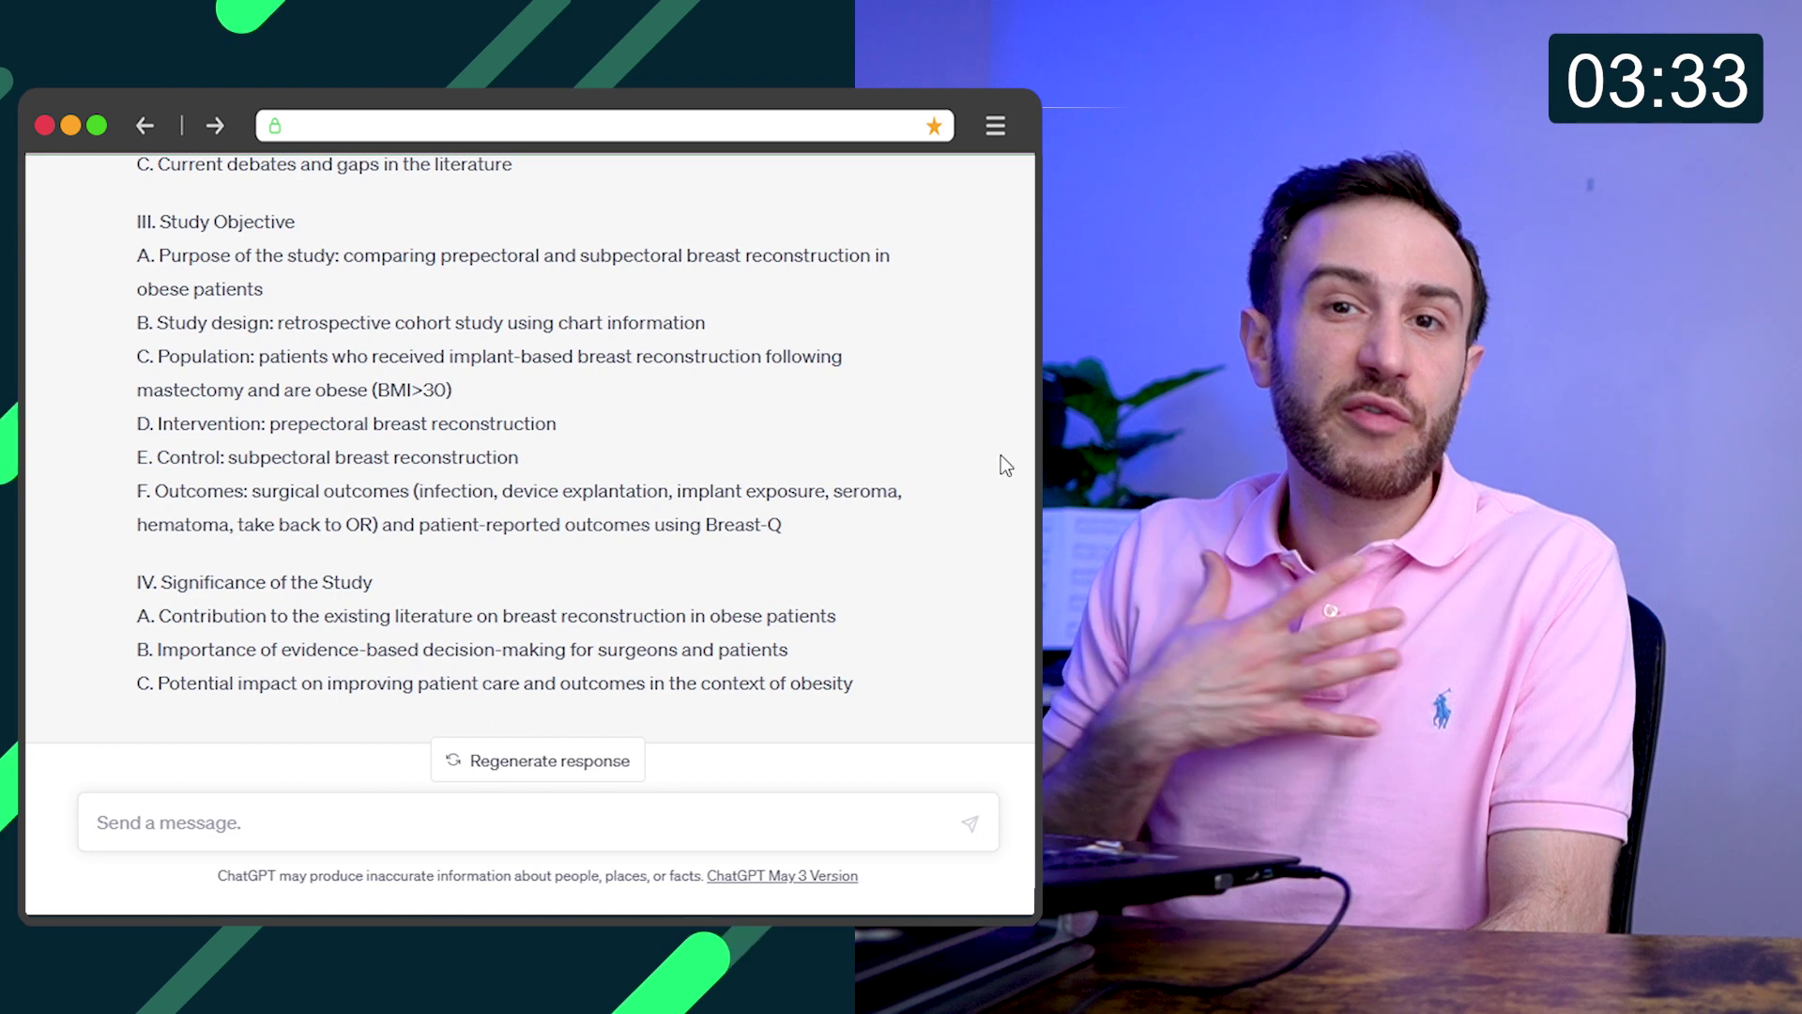
{"action": "left_click_drag", "start_coordinate": [901, 702], "coordinate": [134, 157]}
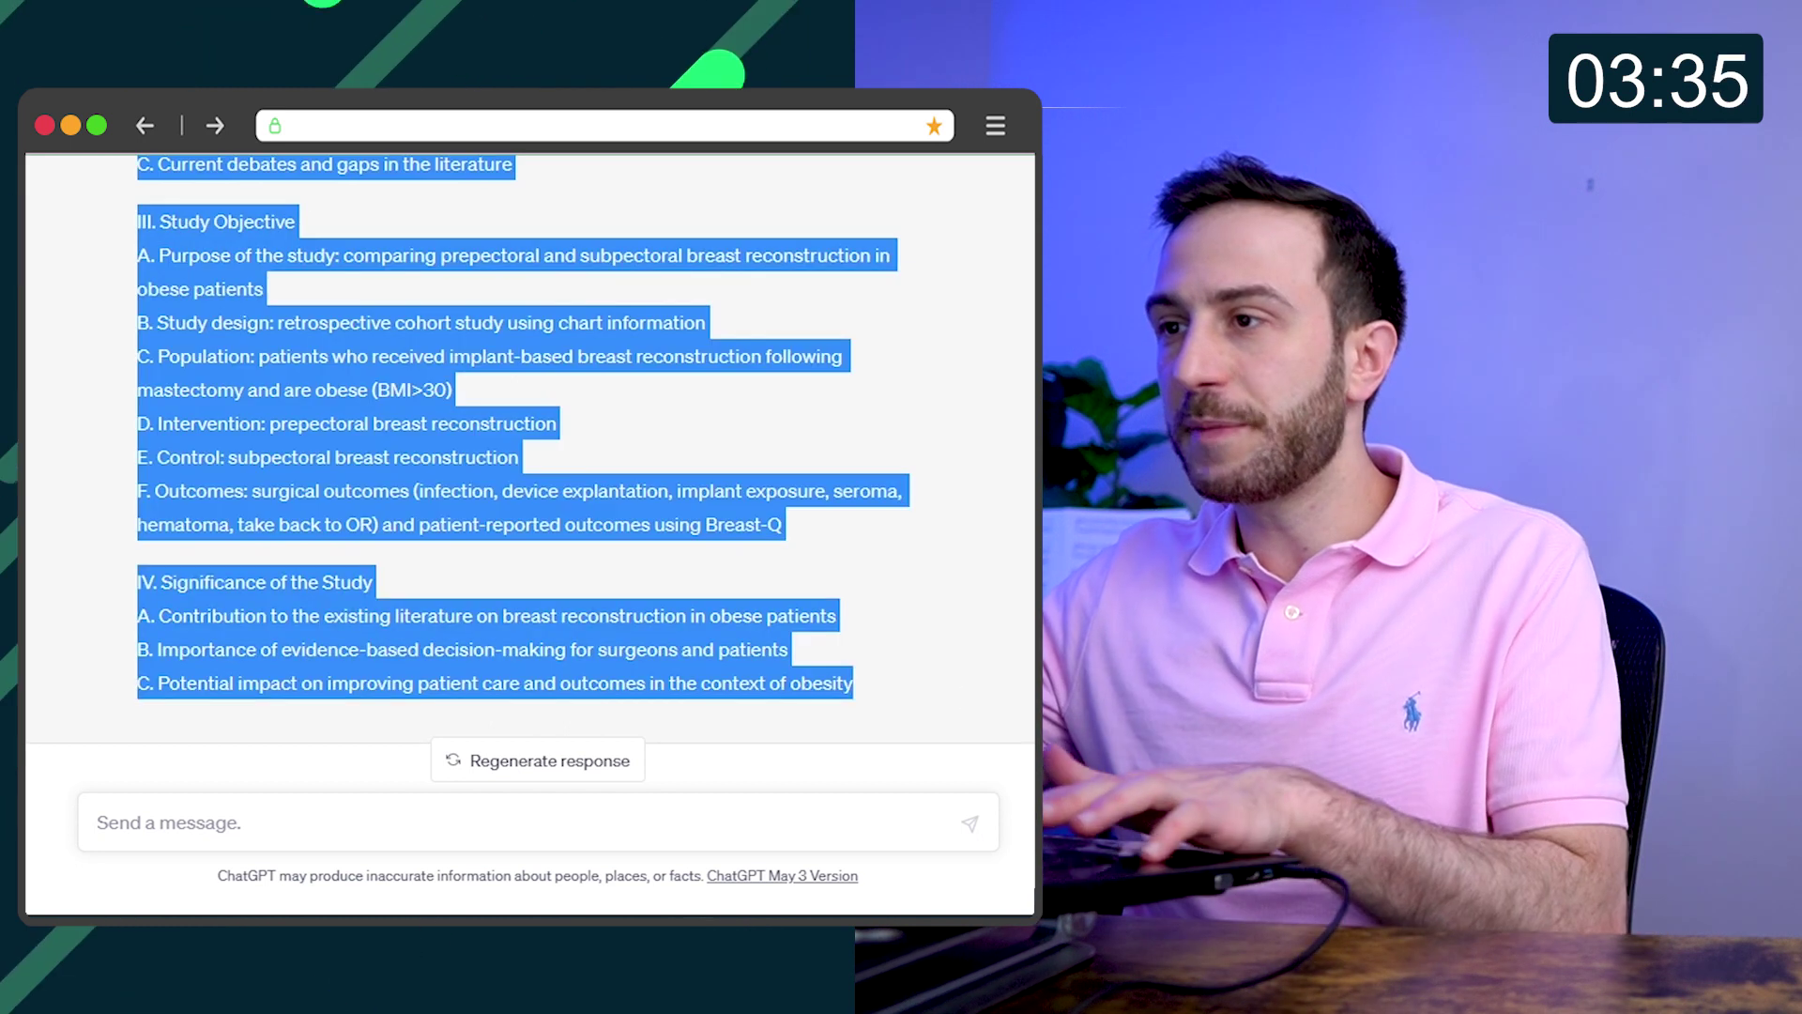
- Paste the outline into a new message and delete the Background quality-of-life point
{"action": "left_click", "coordinate": [175, 822]}
{"action": "key", "text": "ctrl+v"}
{"action": "scroll", "coordinate": [362, 729], "scroll_direction": "up", "scroll_amount": 3}
{"action": "scroll", "coordinate": [363, 729], "scroll_direction": "up", "scroll_amount": 3}
{"action": "scroll", "coordinate": [362, 728], "scroll_direction": "up", "scroll_amount": 3}
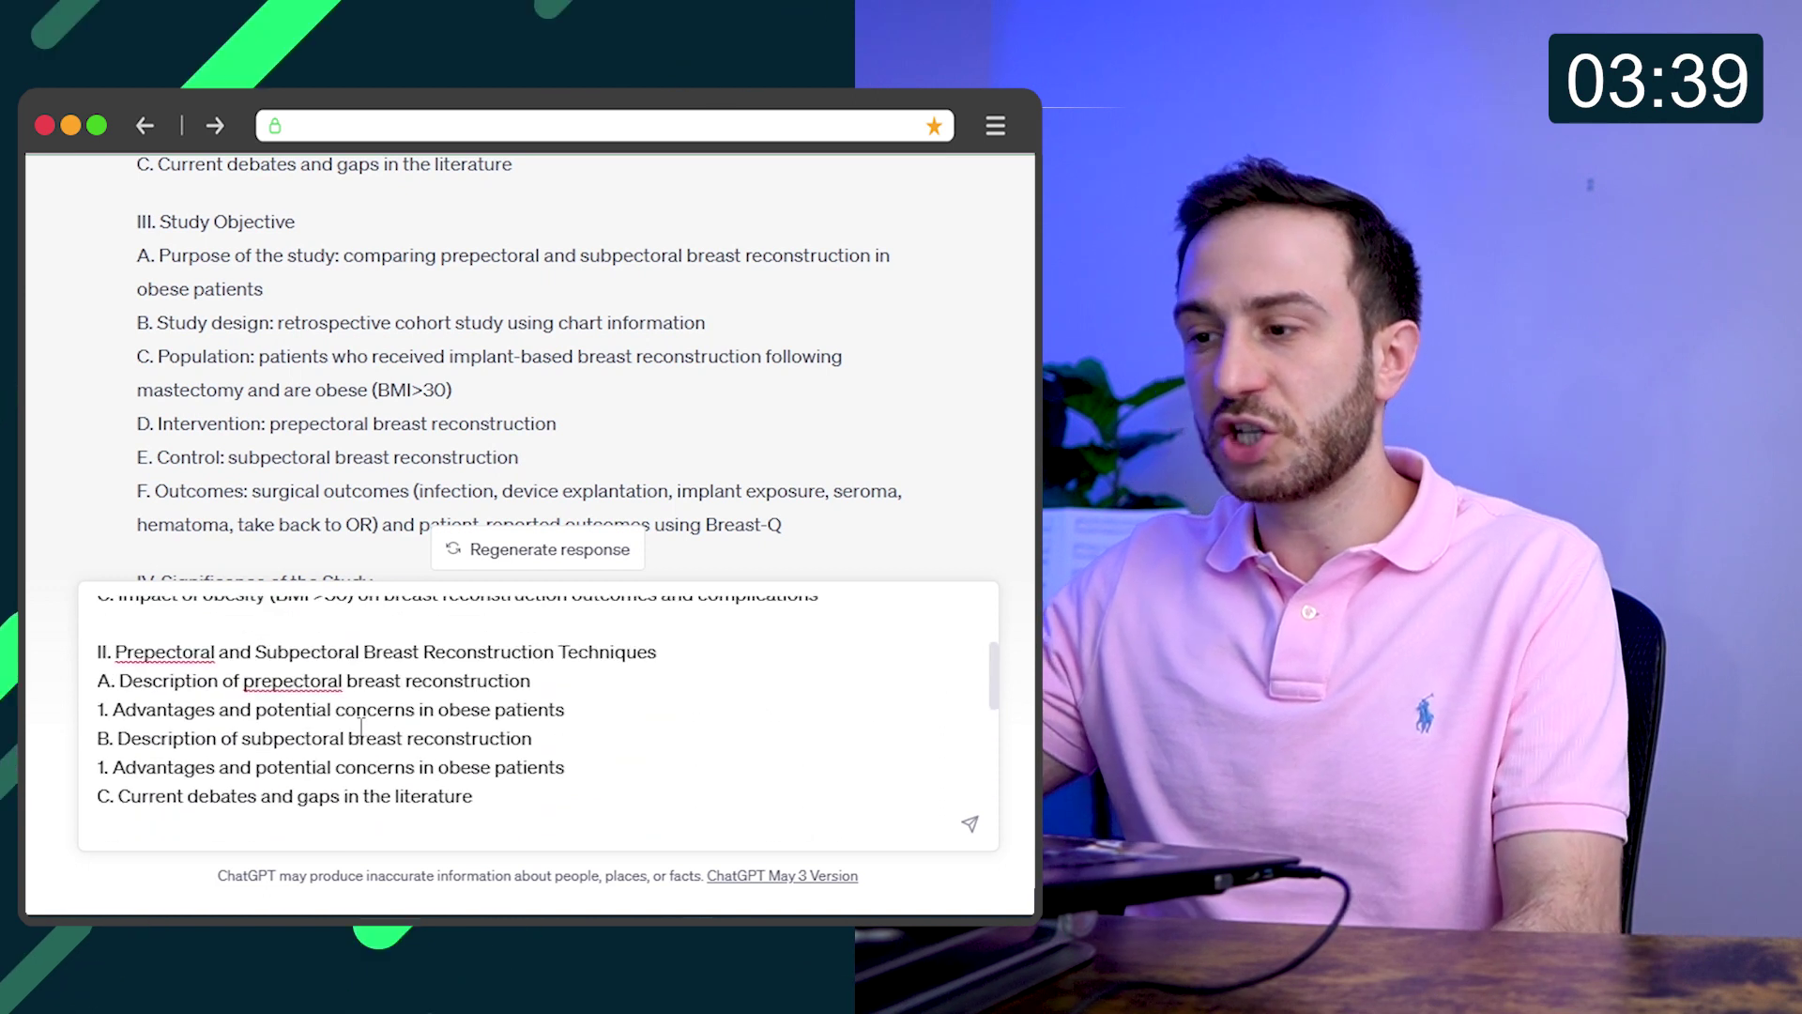
{"action": "scroll", "coordinate": [361, 728], "scroll_direction": "up", "scroll_amount": 3}
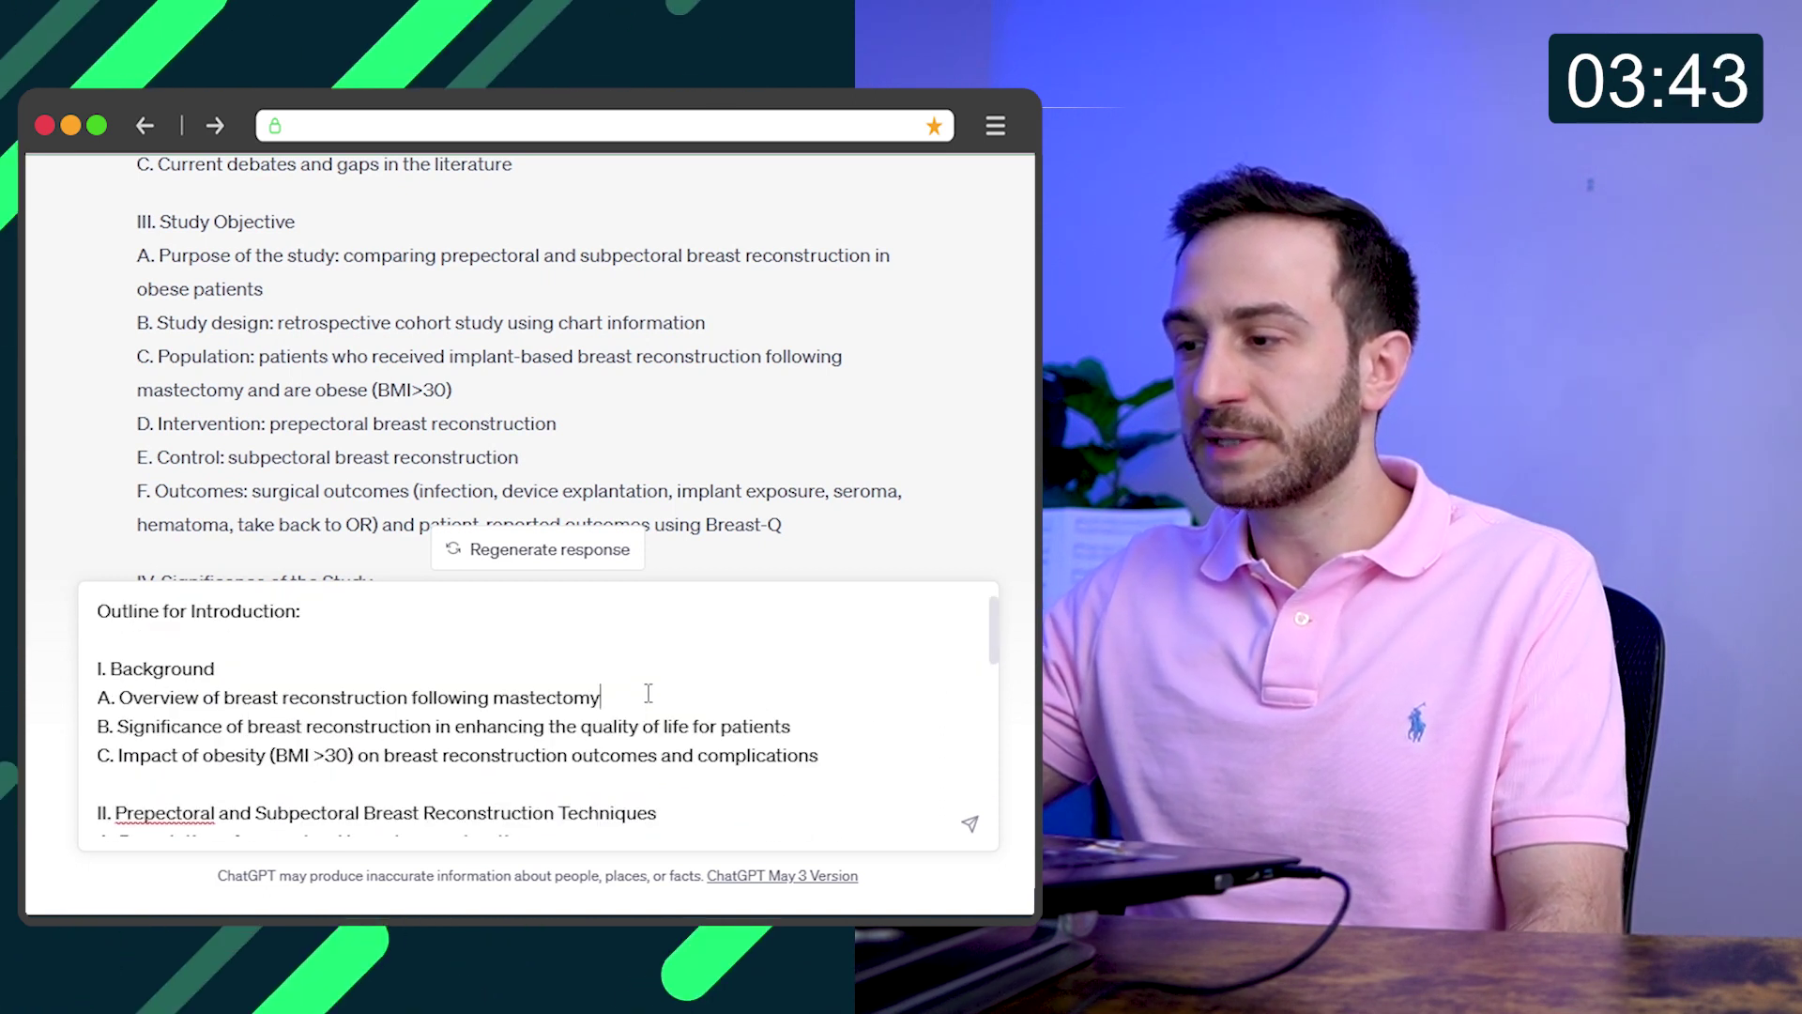
{"action": "type", "text": "st"}
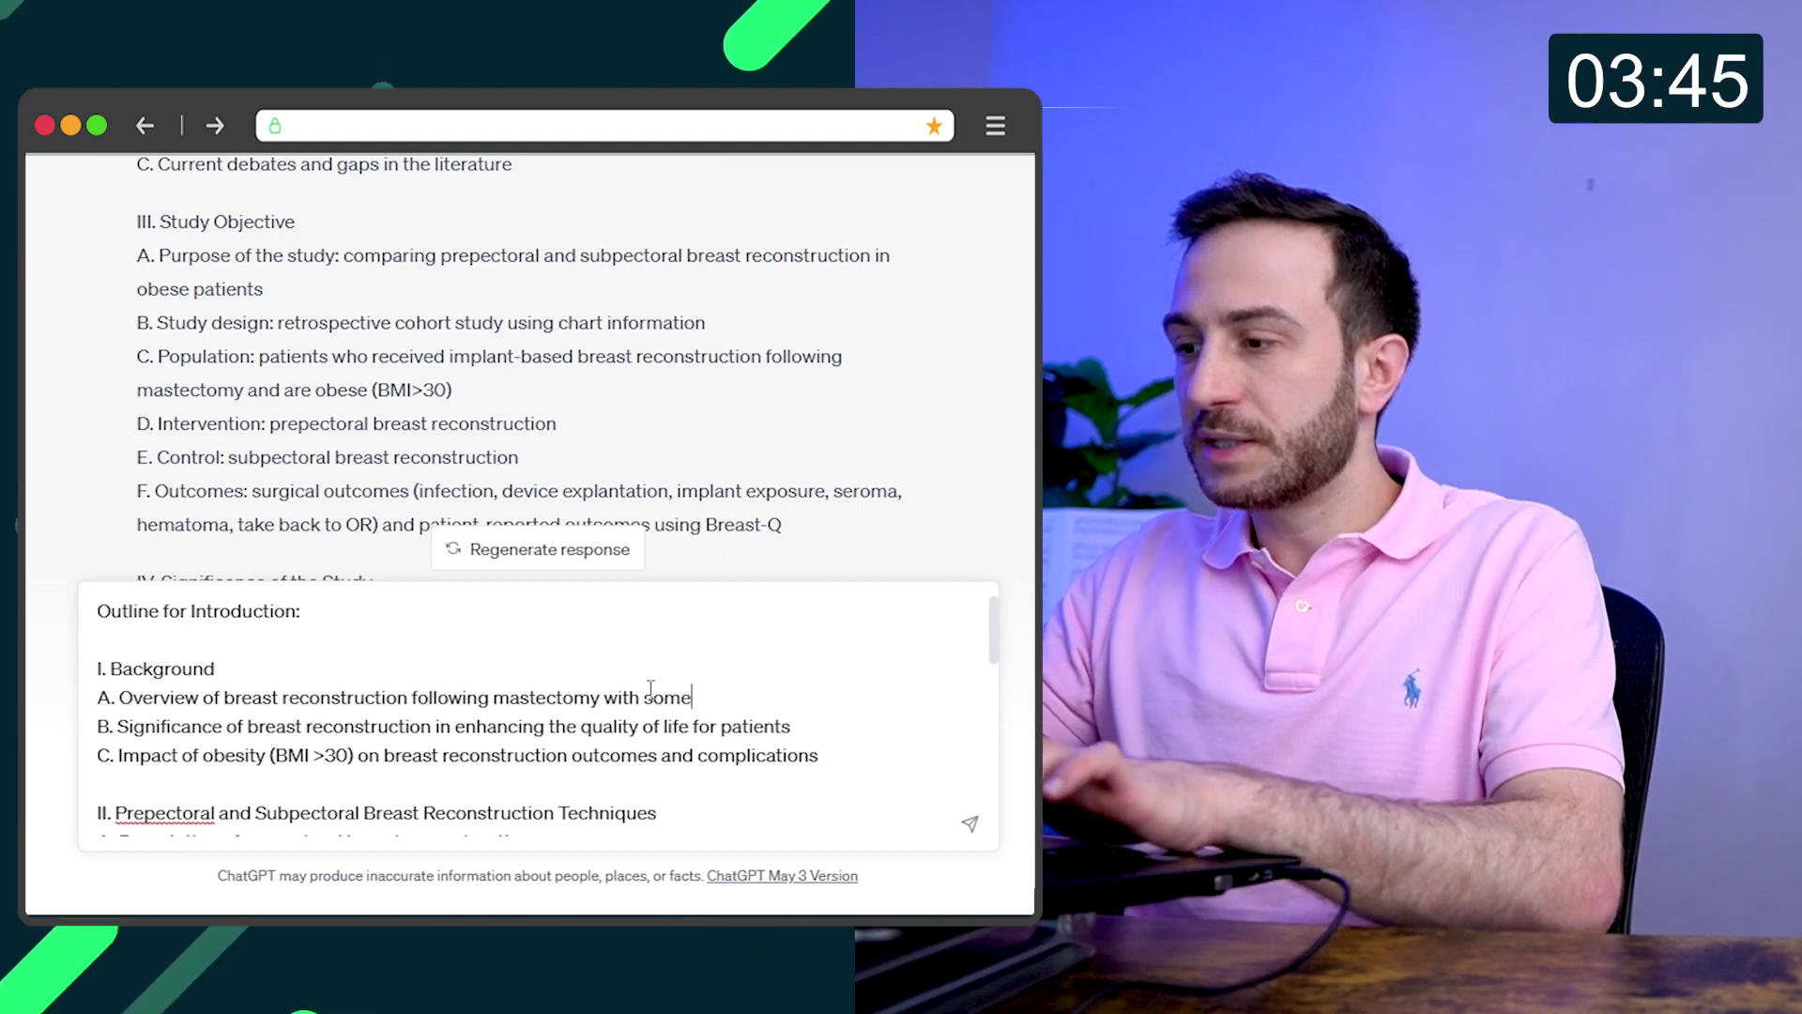
{"action": "type", "text": "atisti"}
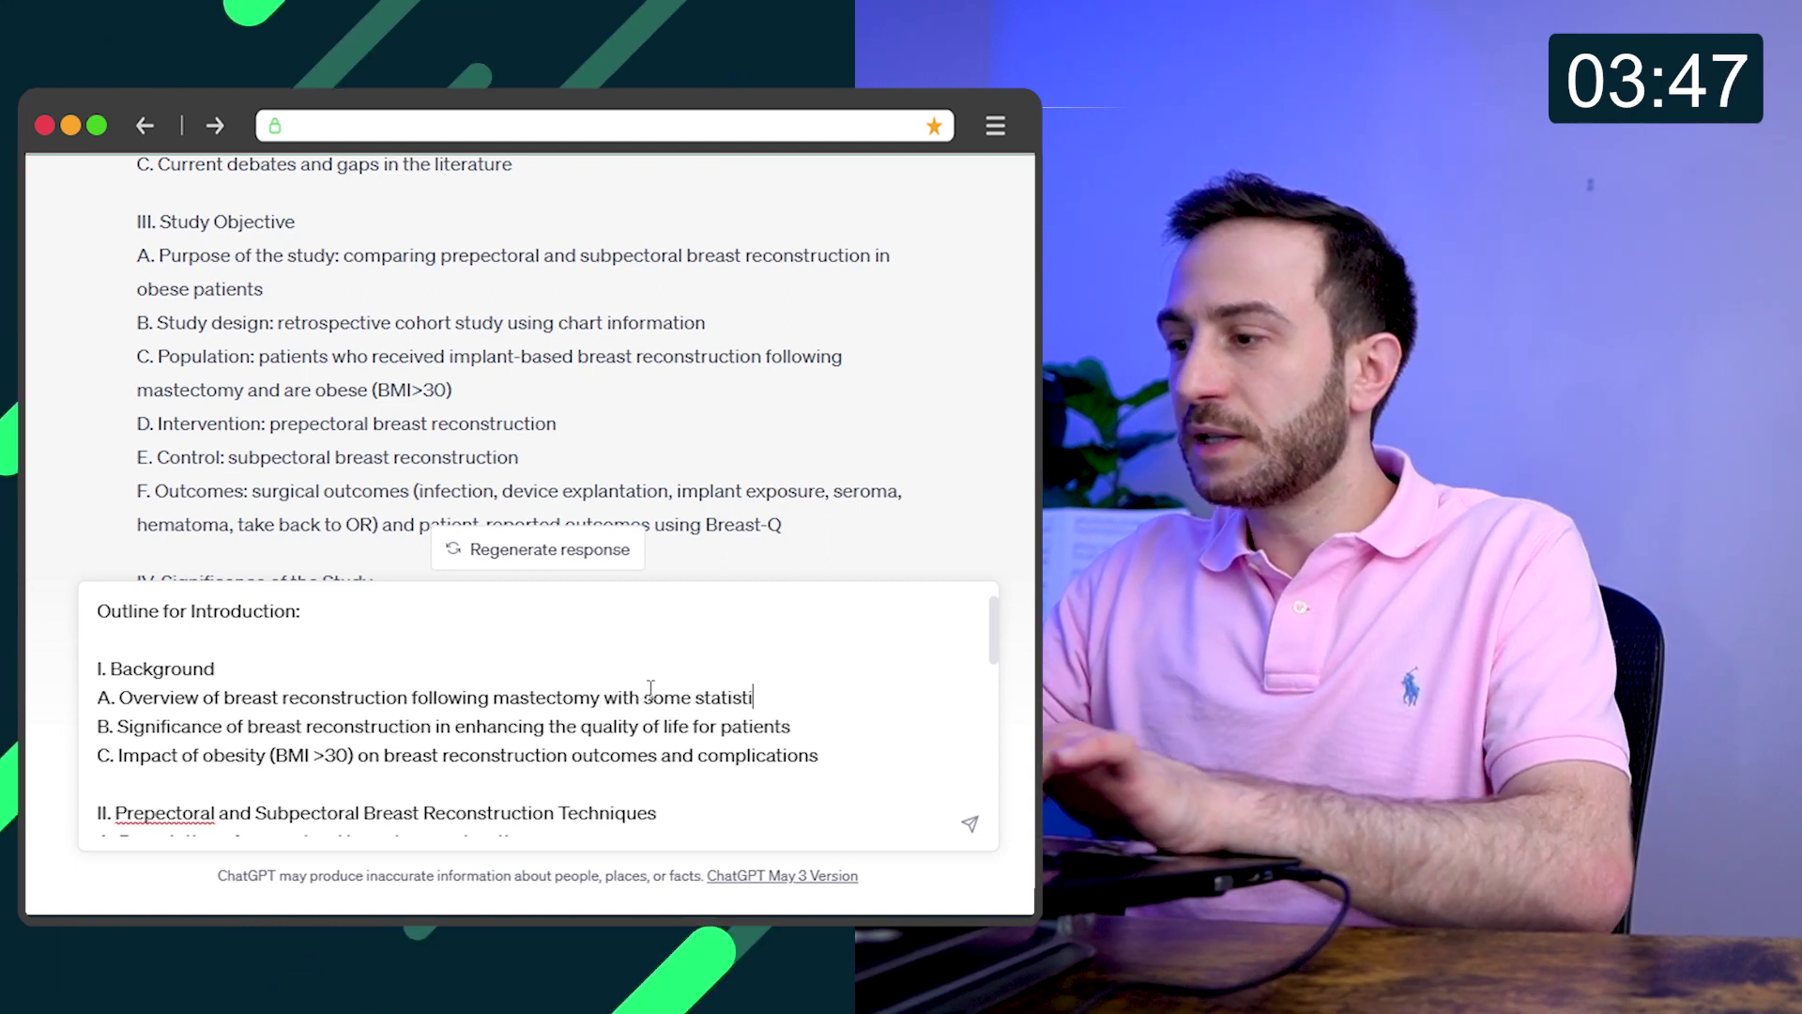
{"action": "type", "text": "cs"}
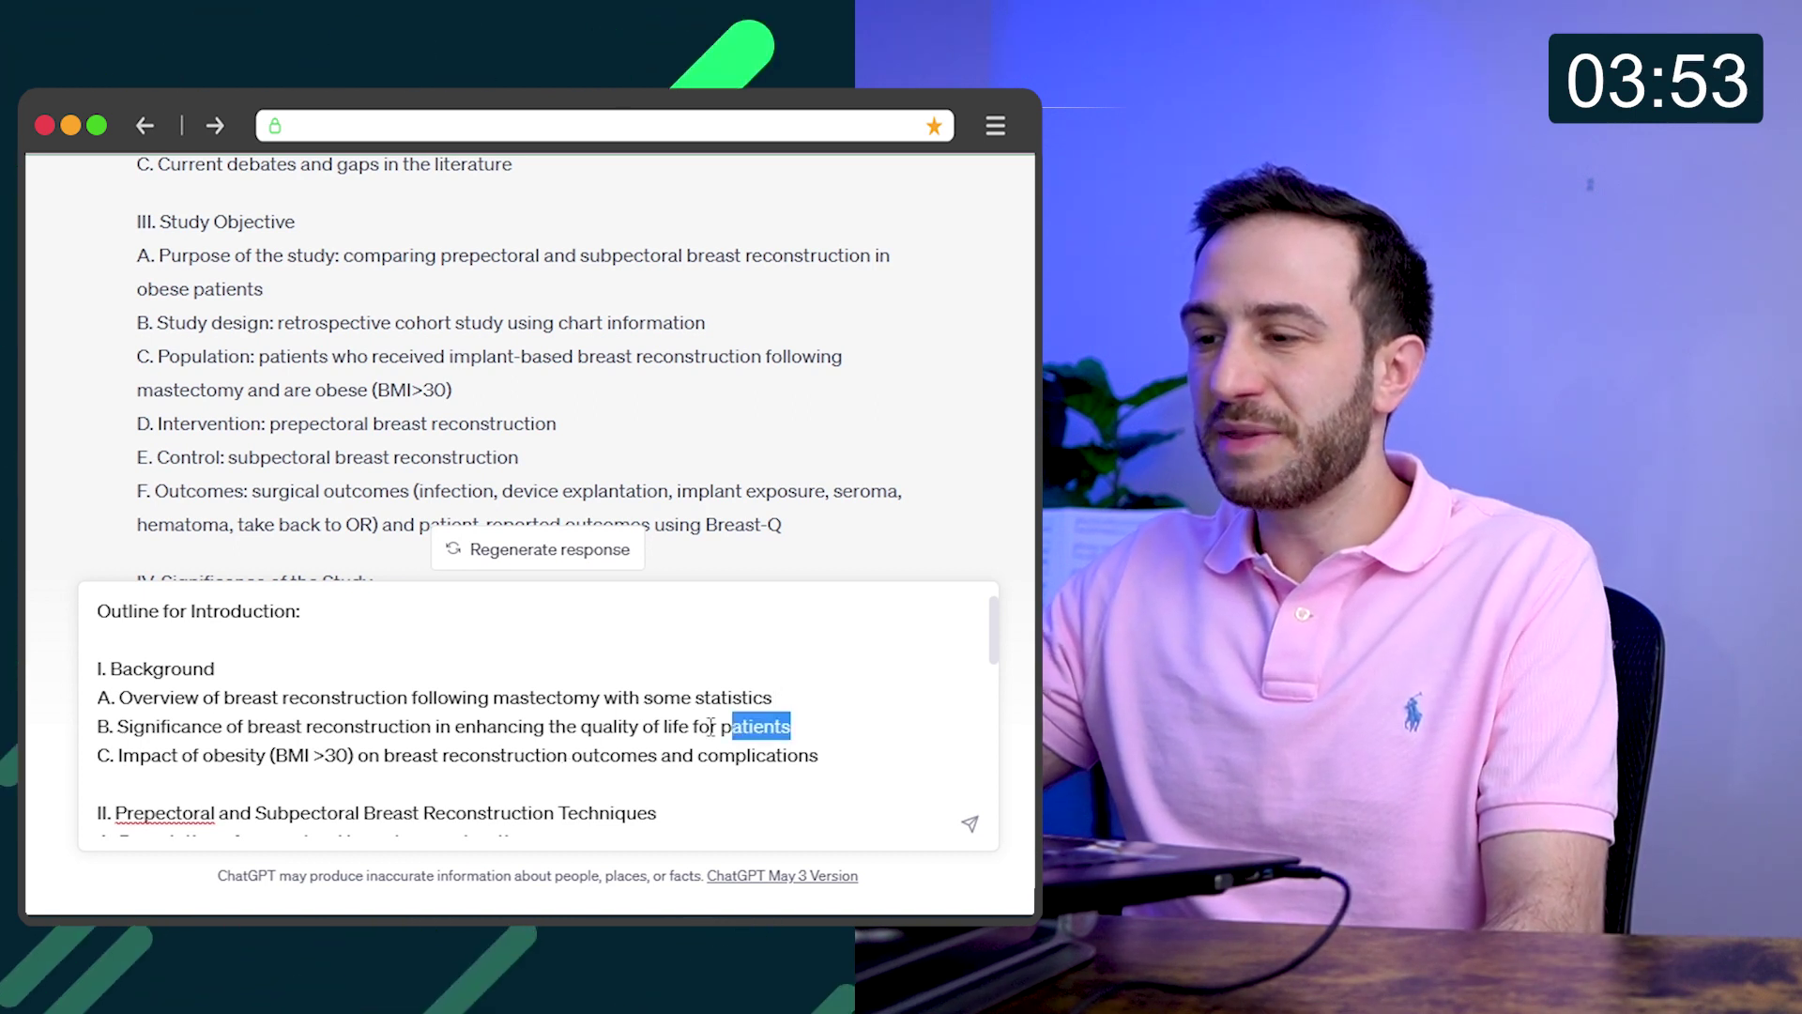
{"action": "left_click_drag", "start_coordinate": [709, 726], "coordinate": [102, 727]}
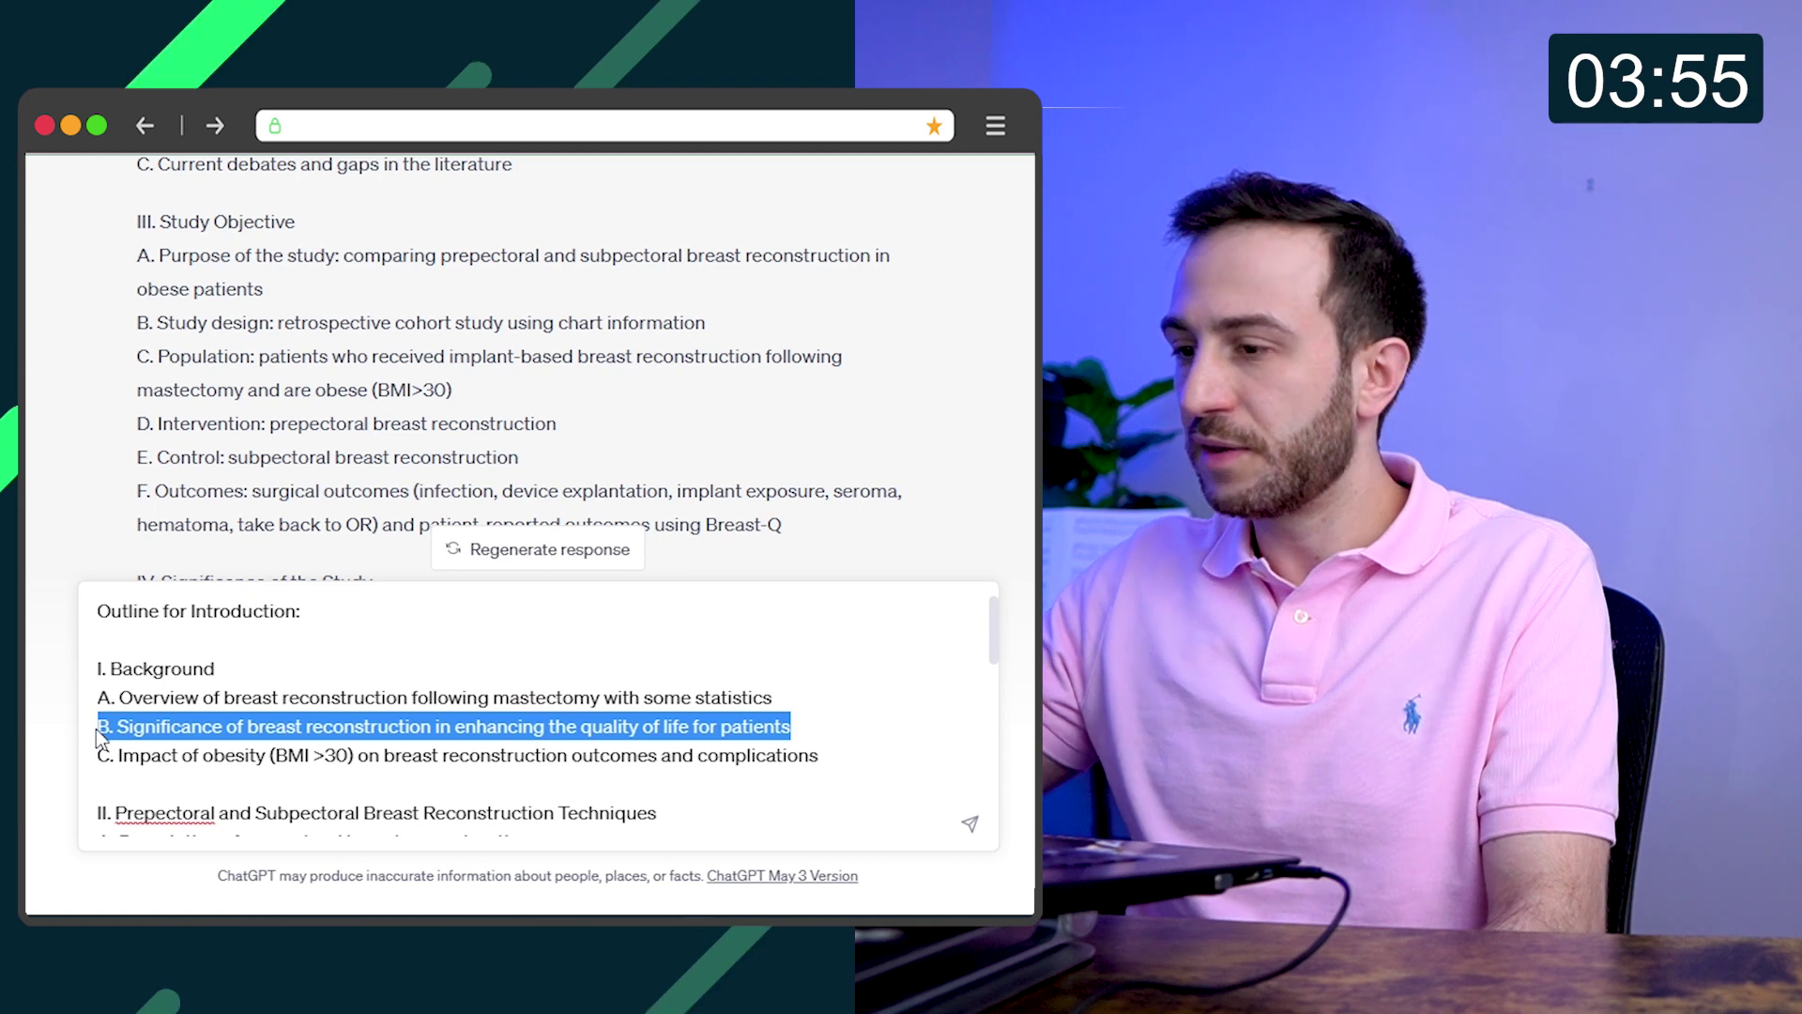
{"action": "key", "text": "BackSpace"}
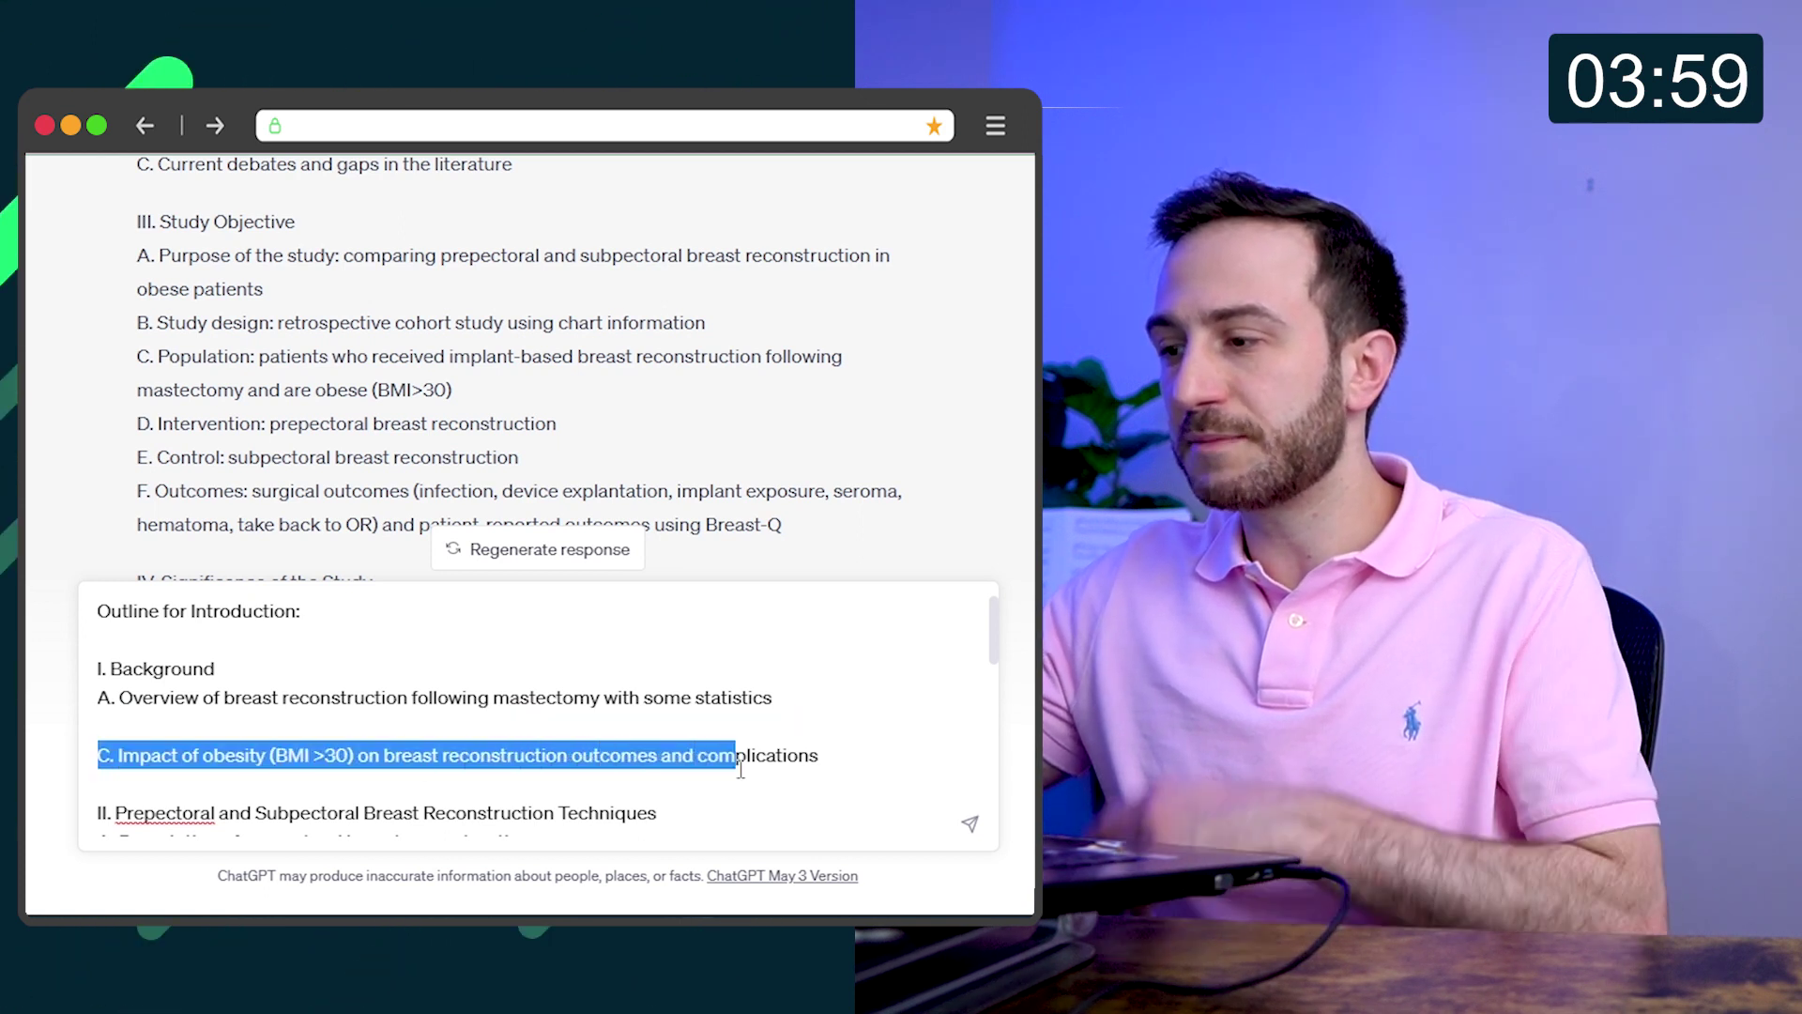
{"action": "left_click_drag", "start_coordinate": [420, 764], "coordinate": [824, 757]}
{"action": "key", "text": "ctrl+c"}
- Move the obesity-impact point into section II, after 'C. Current debates'
{"action": "key", "text": "BackSpace"}
{"action": "scroll", "coordinate": [749, 716], "scroll_direction": "down", "scroll_amount": 2}
{"action": "scroll", "coordinate": [749, 718], "scroll_direction": "down", "scroll_amount": 2}
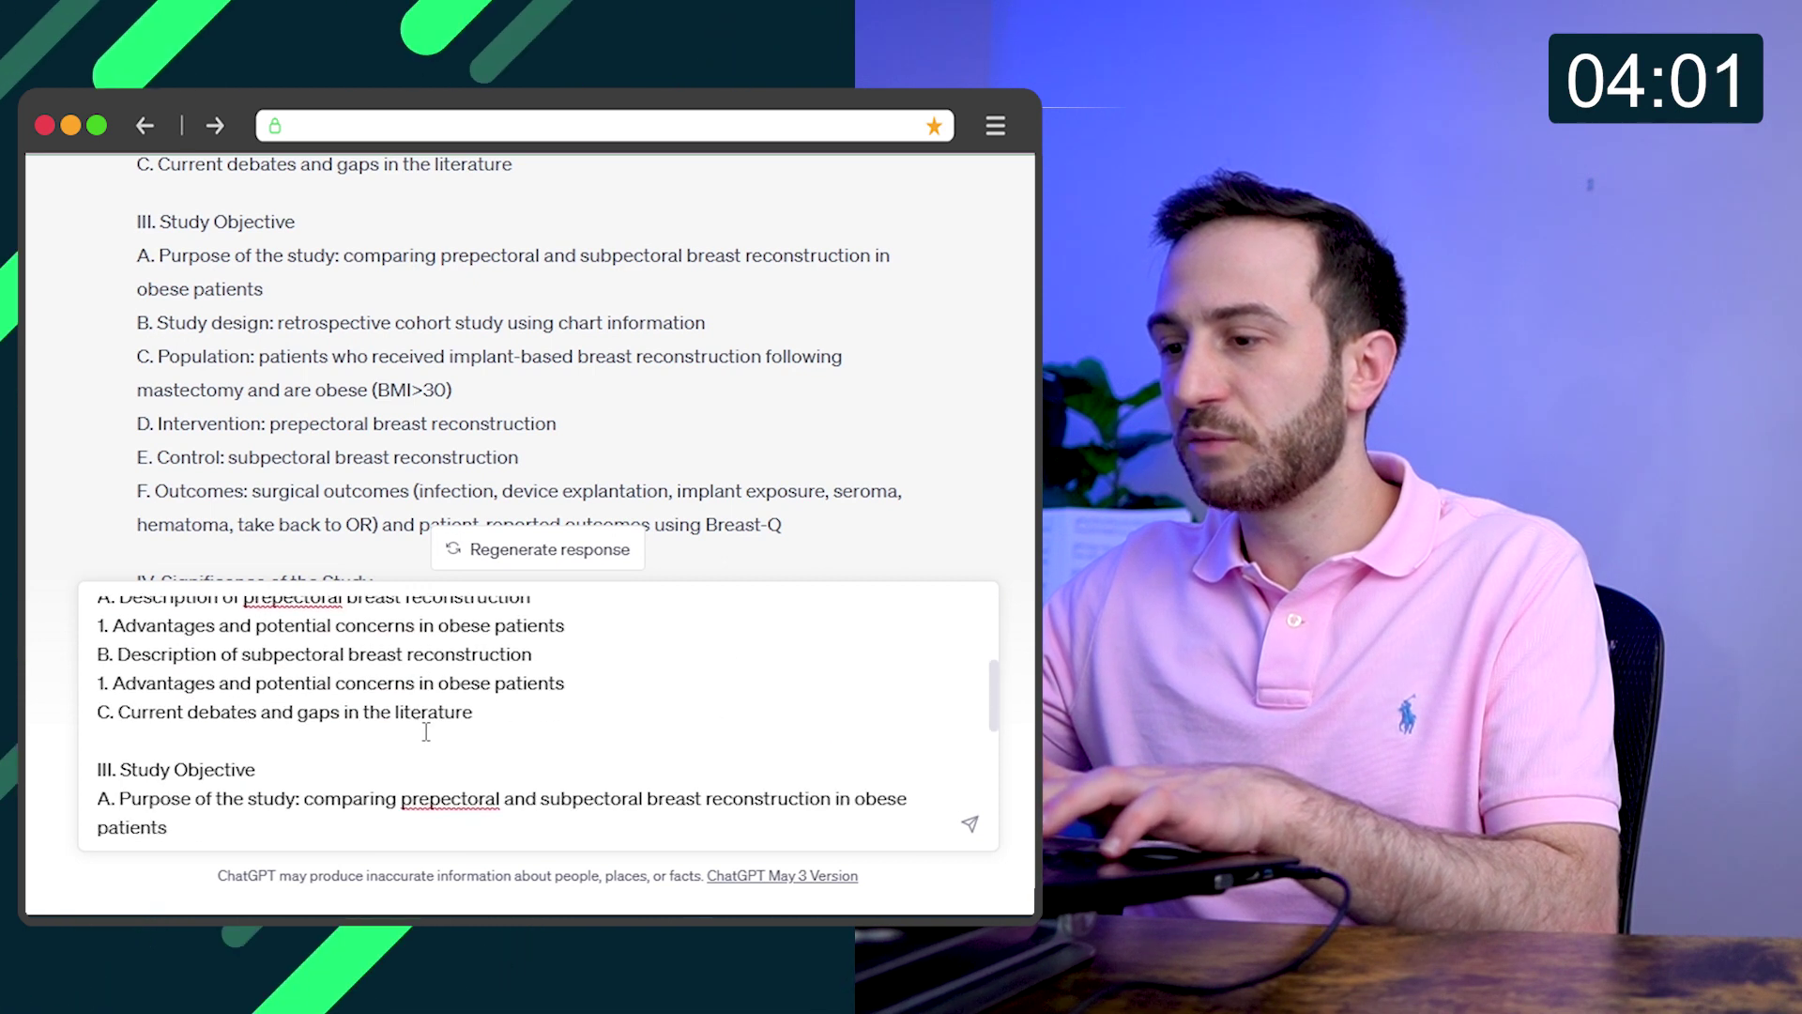
{"action": "left_click", "coordinate": [403, 732]}
{"action": "scroll", "coordinate": [404, 733], "scroll_direction": "down", "scroll_amount": 3}
{"action": "key", "text": "ctrl+v"}
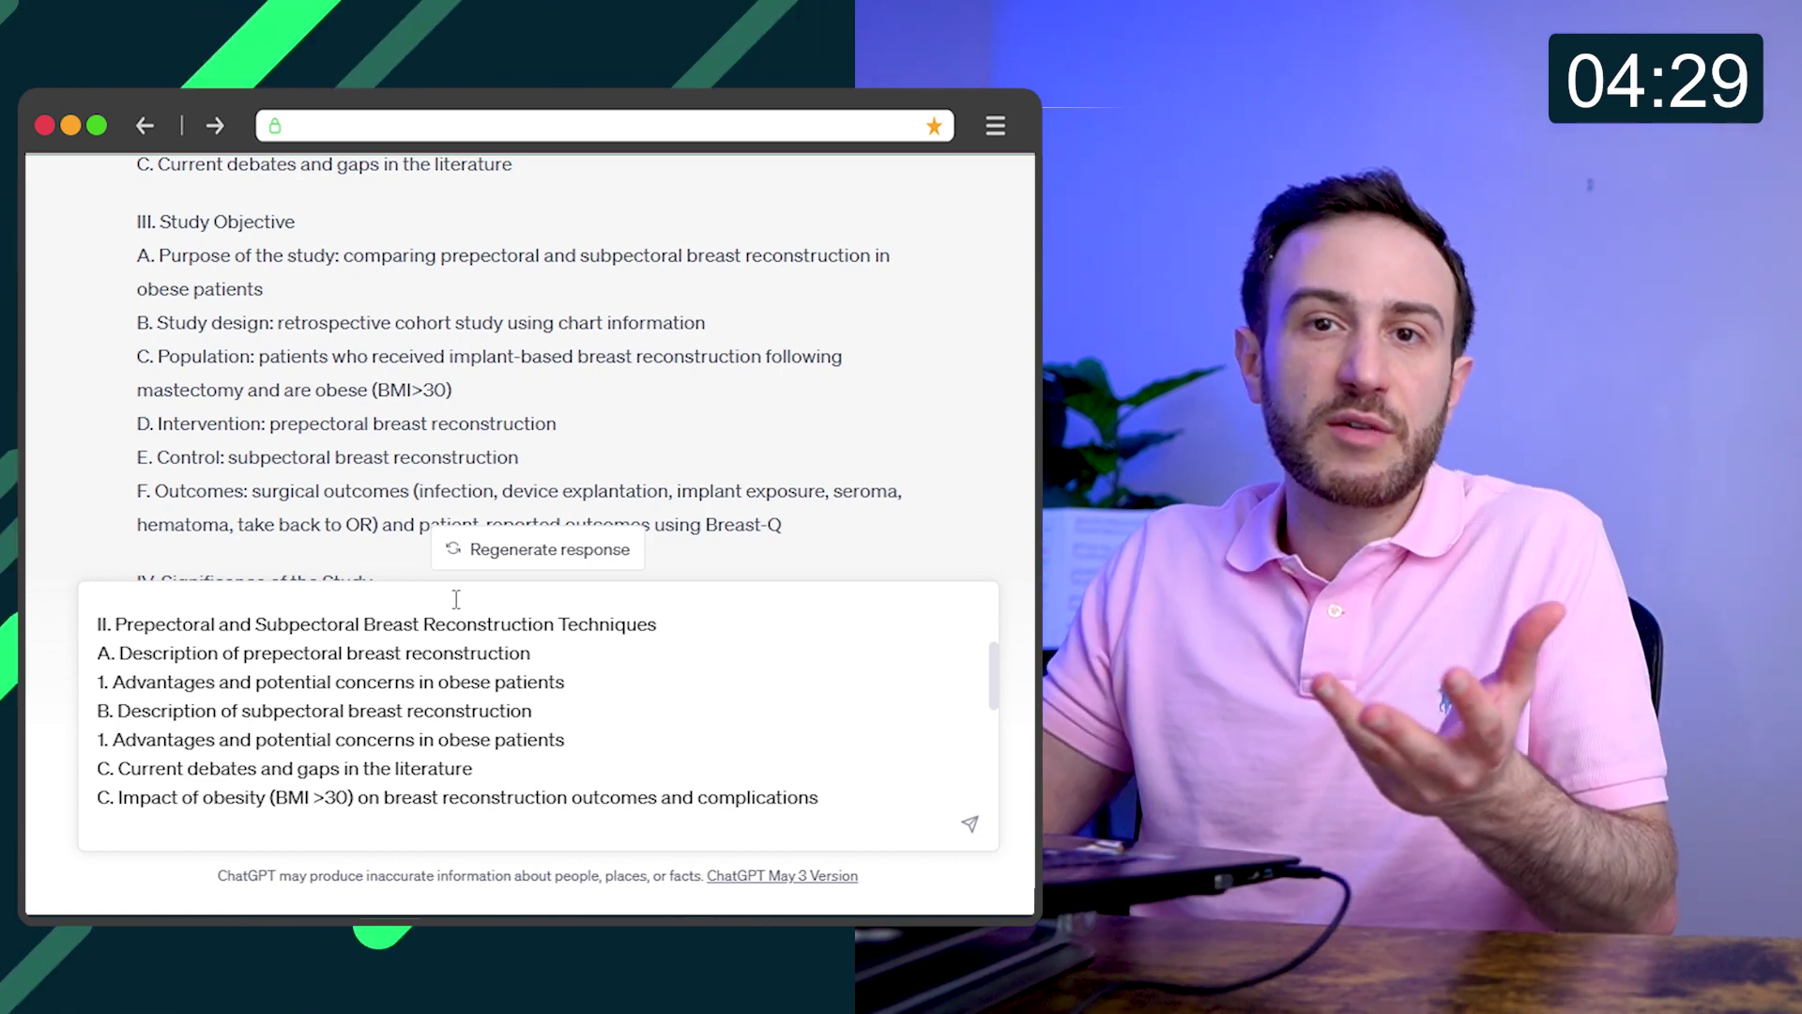
{"action": "scroll", "coordinate": [455, 600], "scroll_direction": "up", "scroll_amount": 3}
{"action": "left_click", "coordinate": [140, 650]}
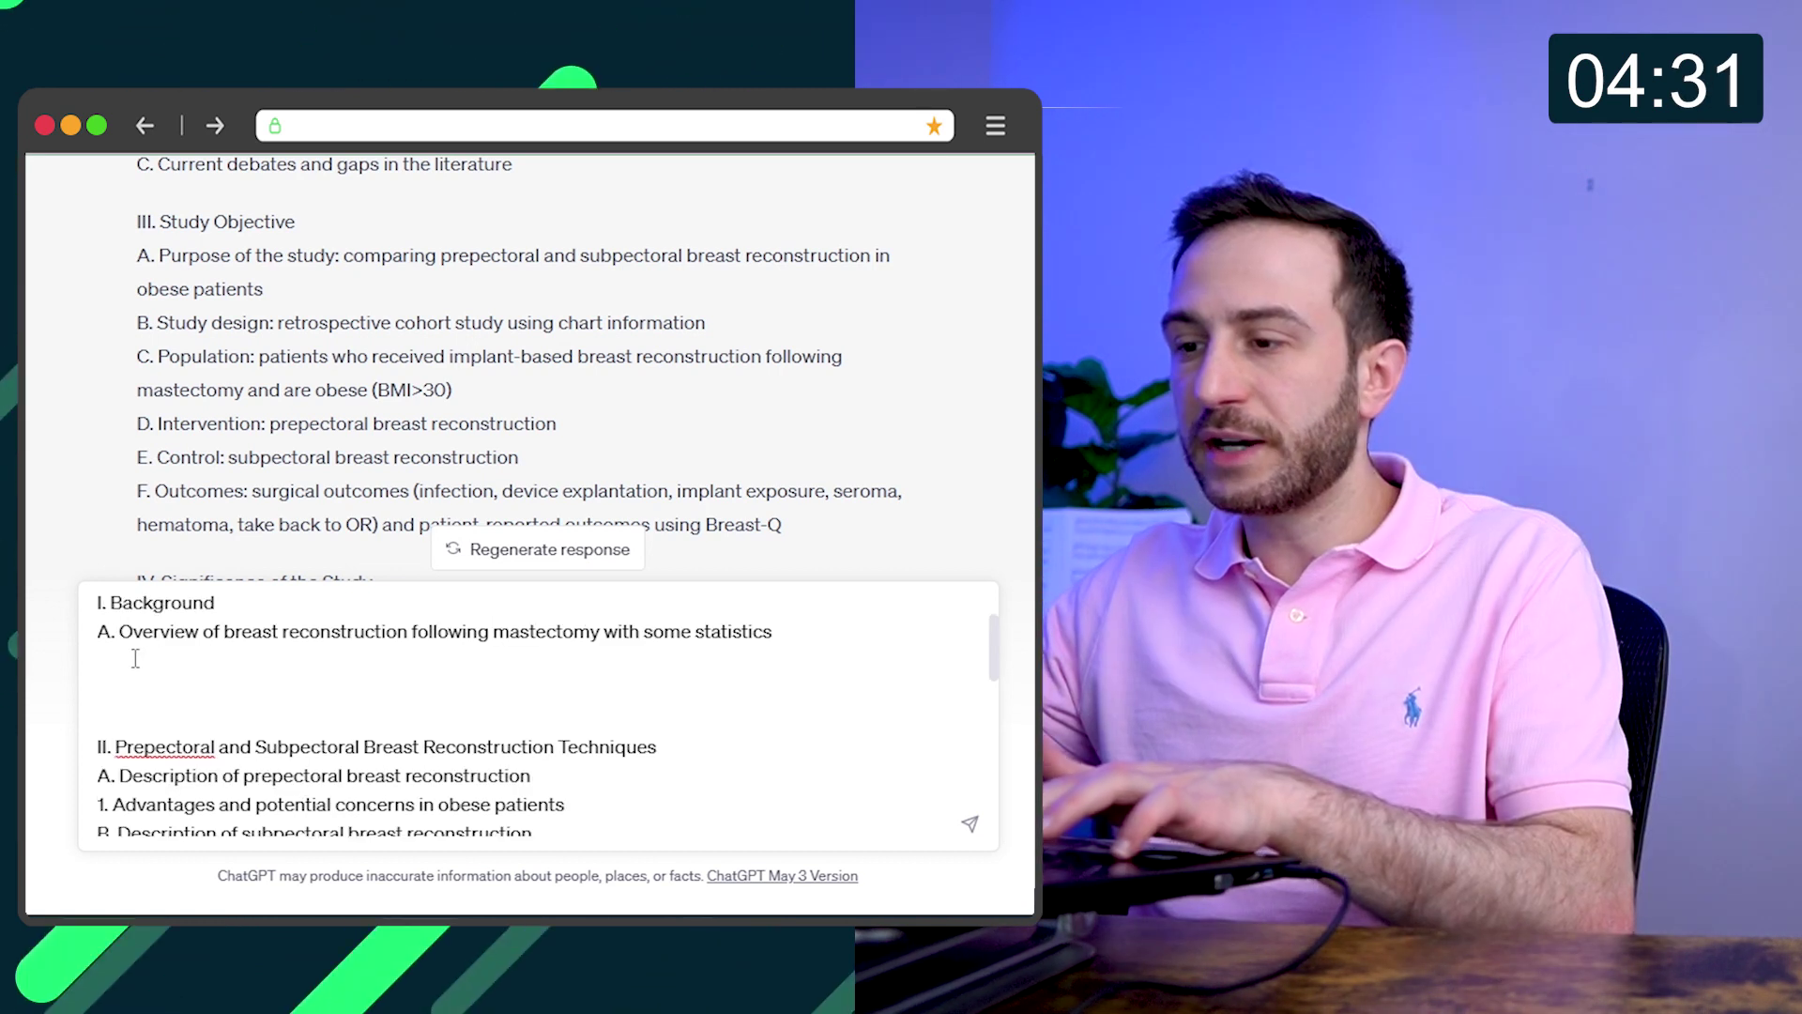
{"action": "type", "text": "B. Evolution of implant plane techniques over time and introduction to prepectoral and subpectoral techniques"}
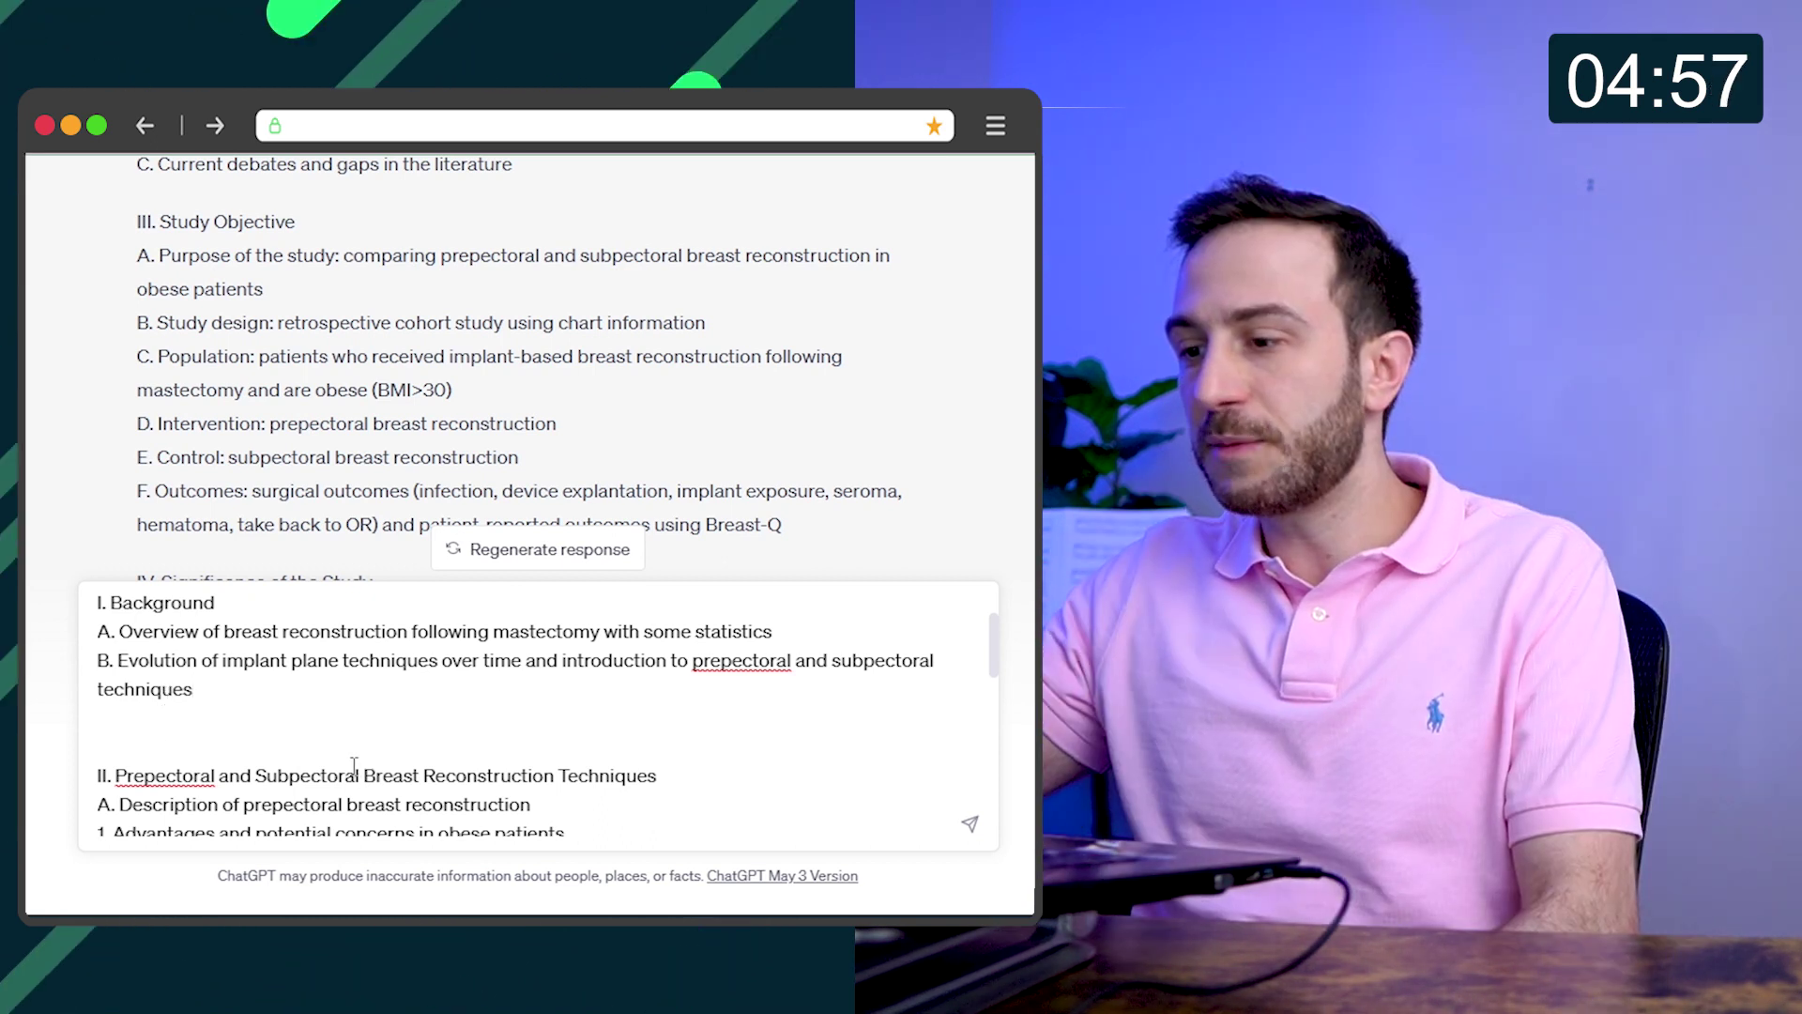
{"action": "scroll", "coordinate": [353, 765], "scroll_direction": "down", "scroll_amount": 1}
{"action": "scroll", "coordinate": [353, 765], "scroll_direction": "down", "scroll_amount": 2}
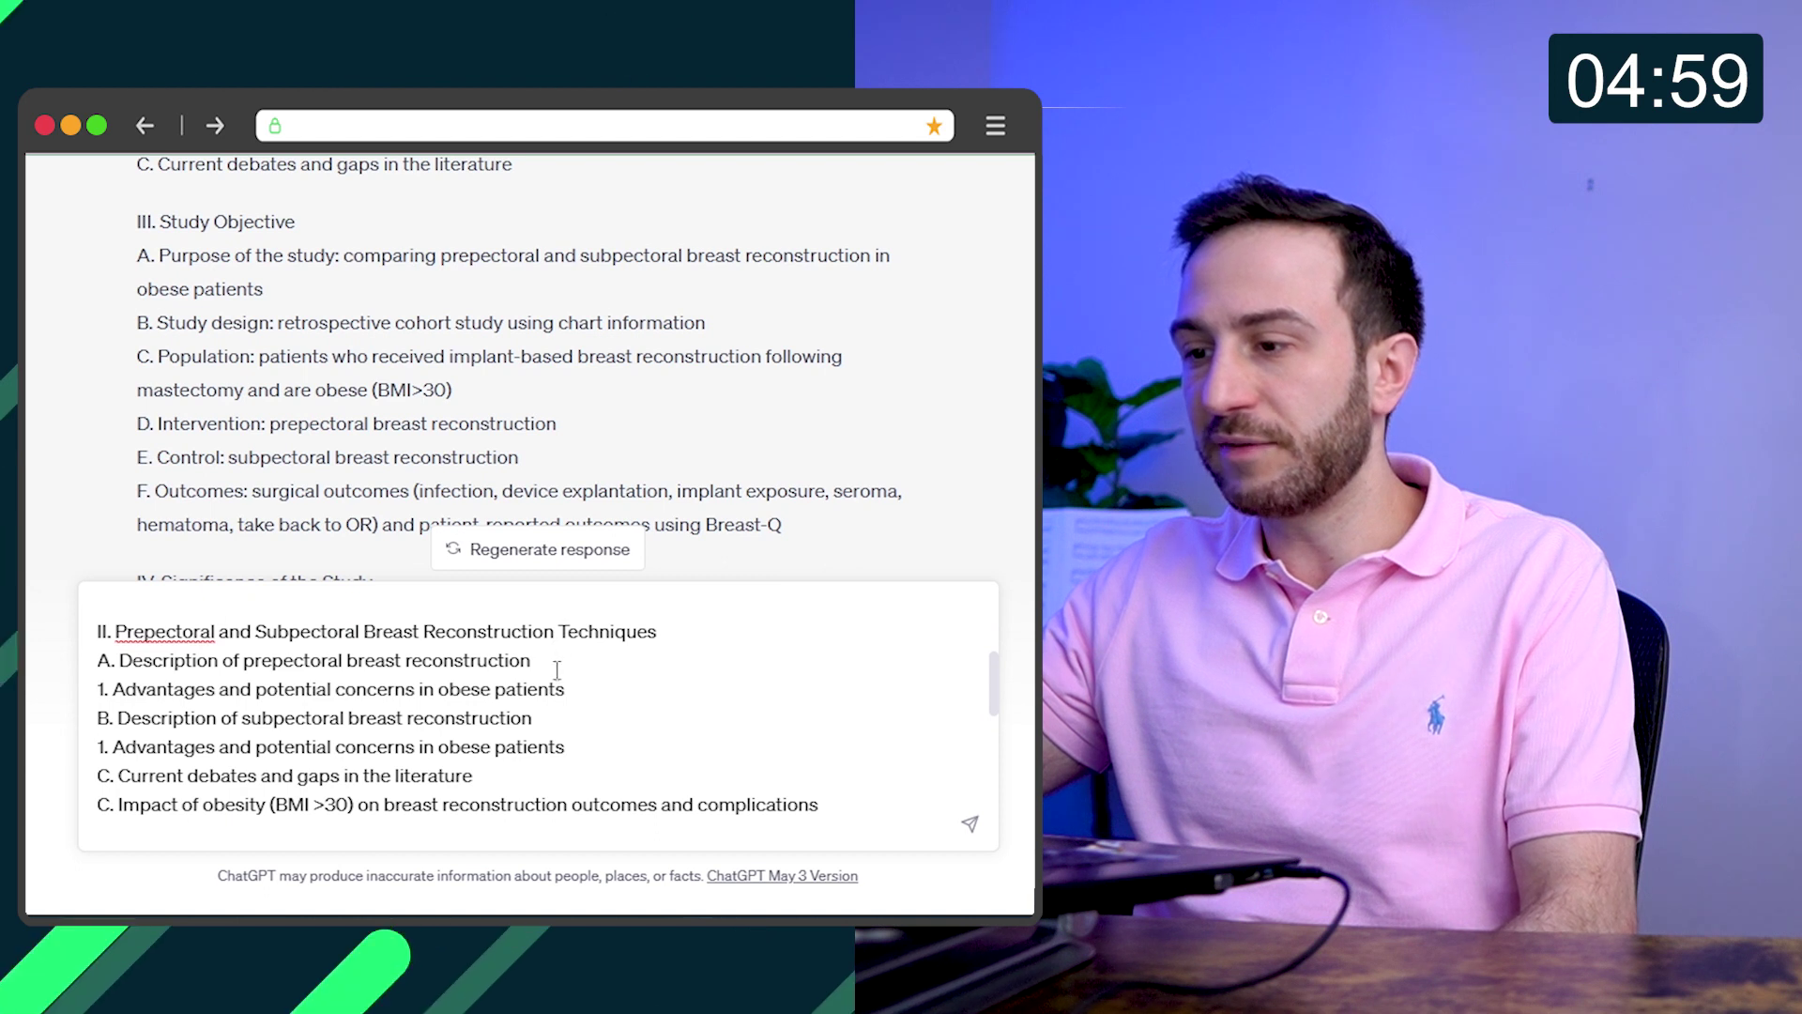
{"action": "type", "text": "and "}
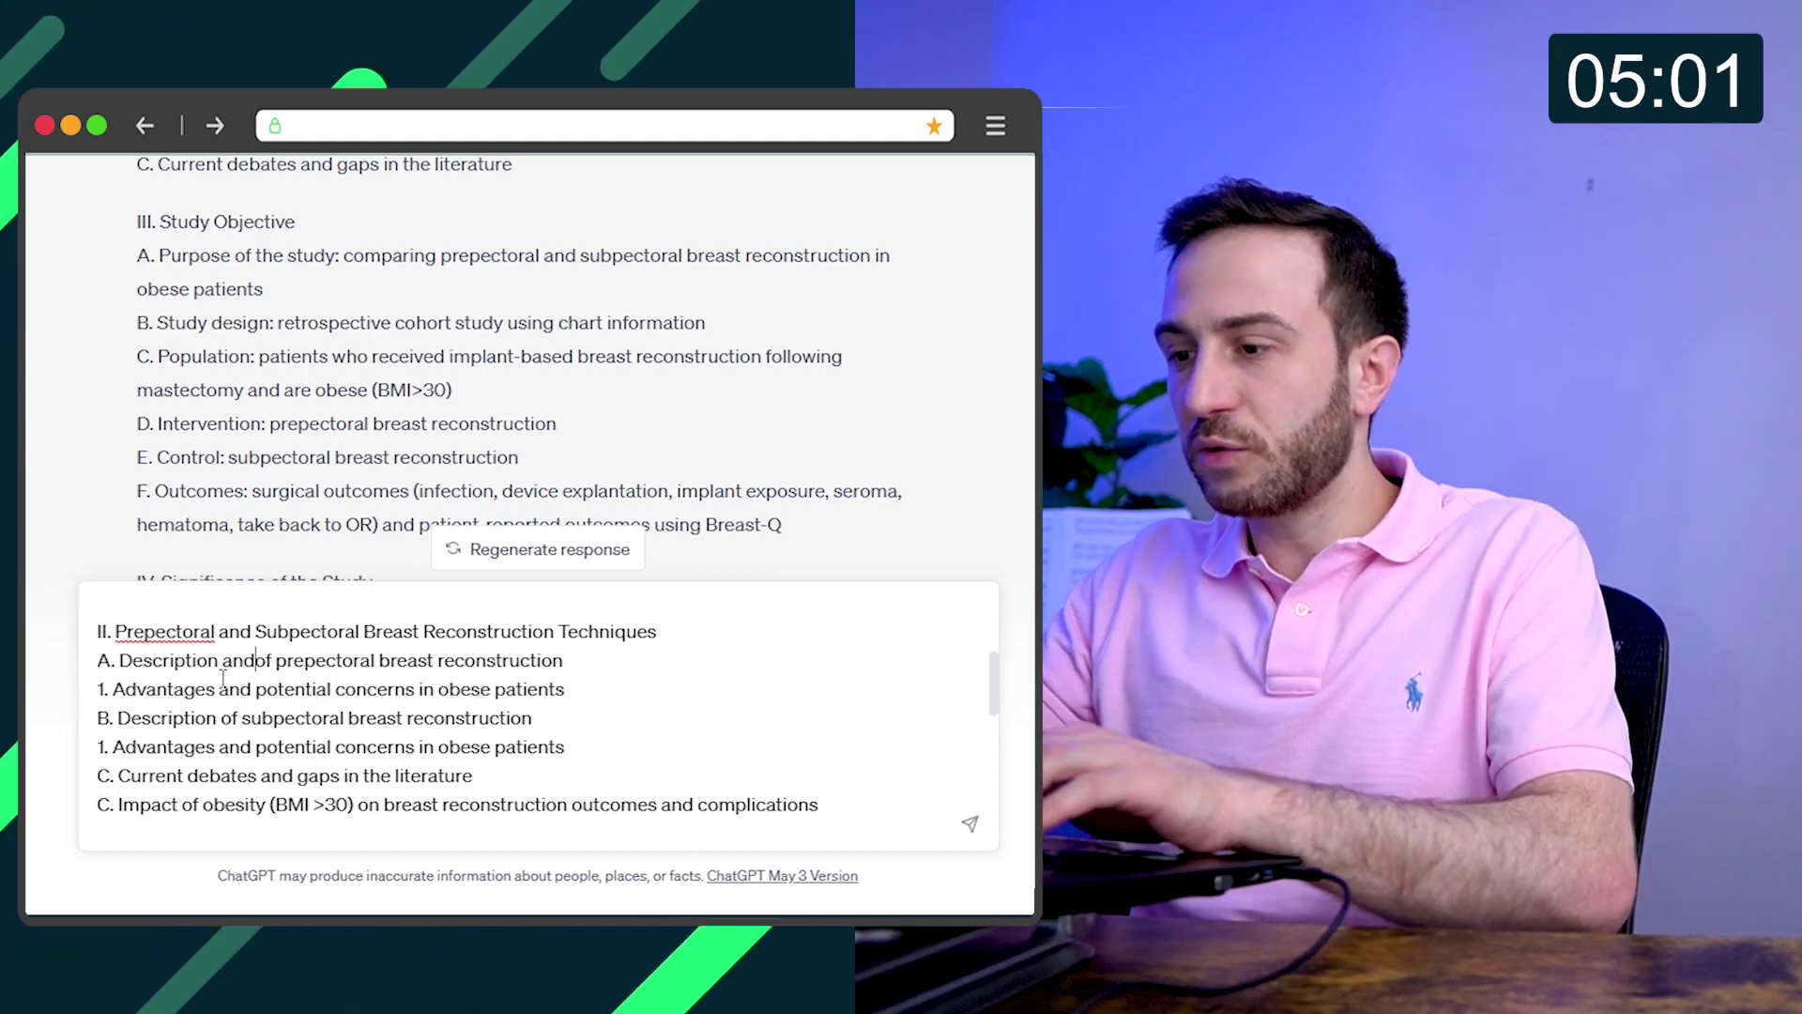
{"action": "type", "text": "advanta"}
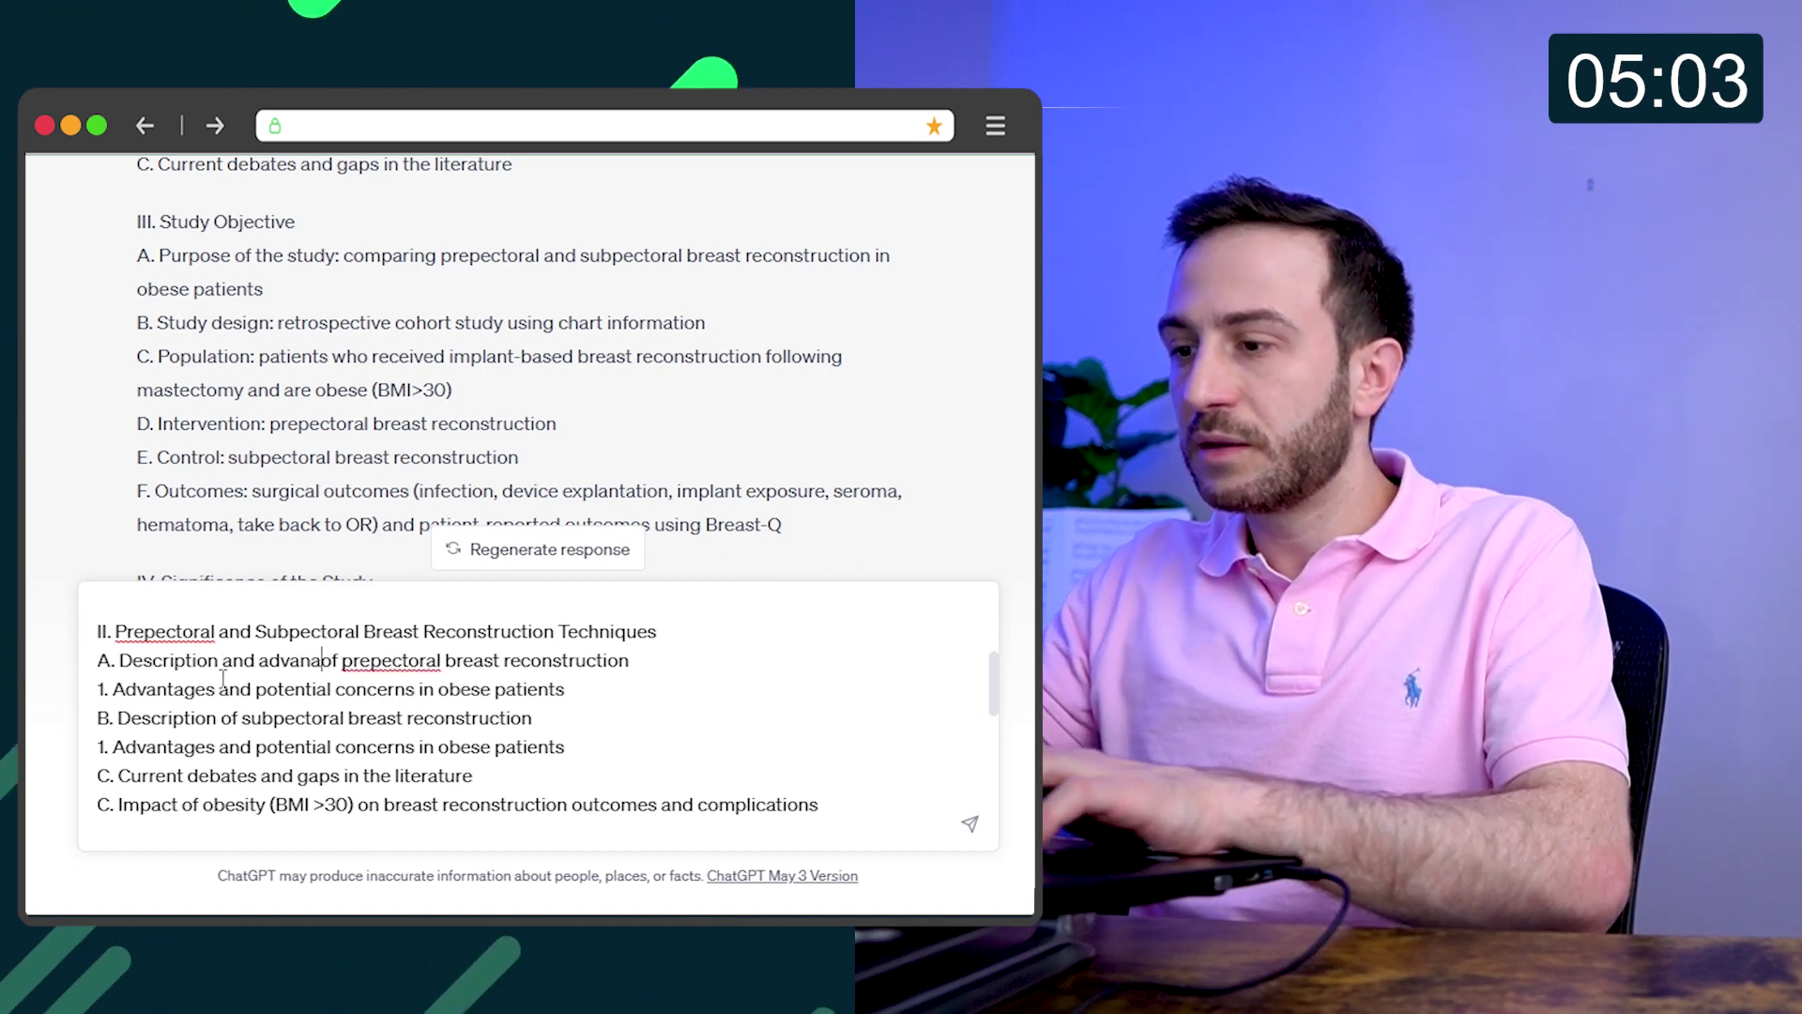
{"action": "type", "text": "ges of"}
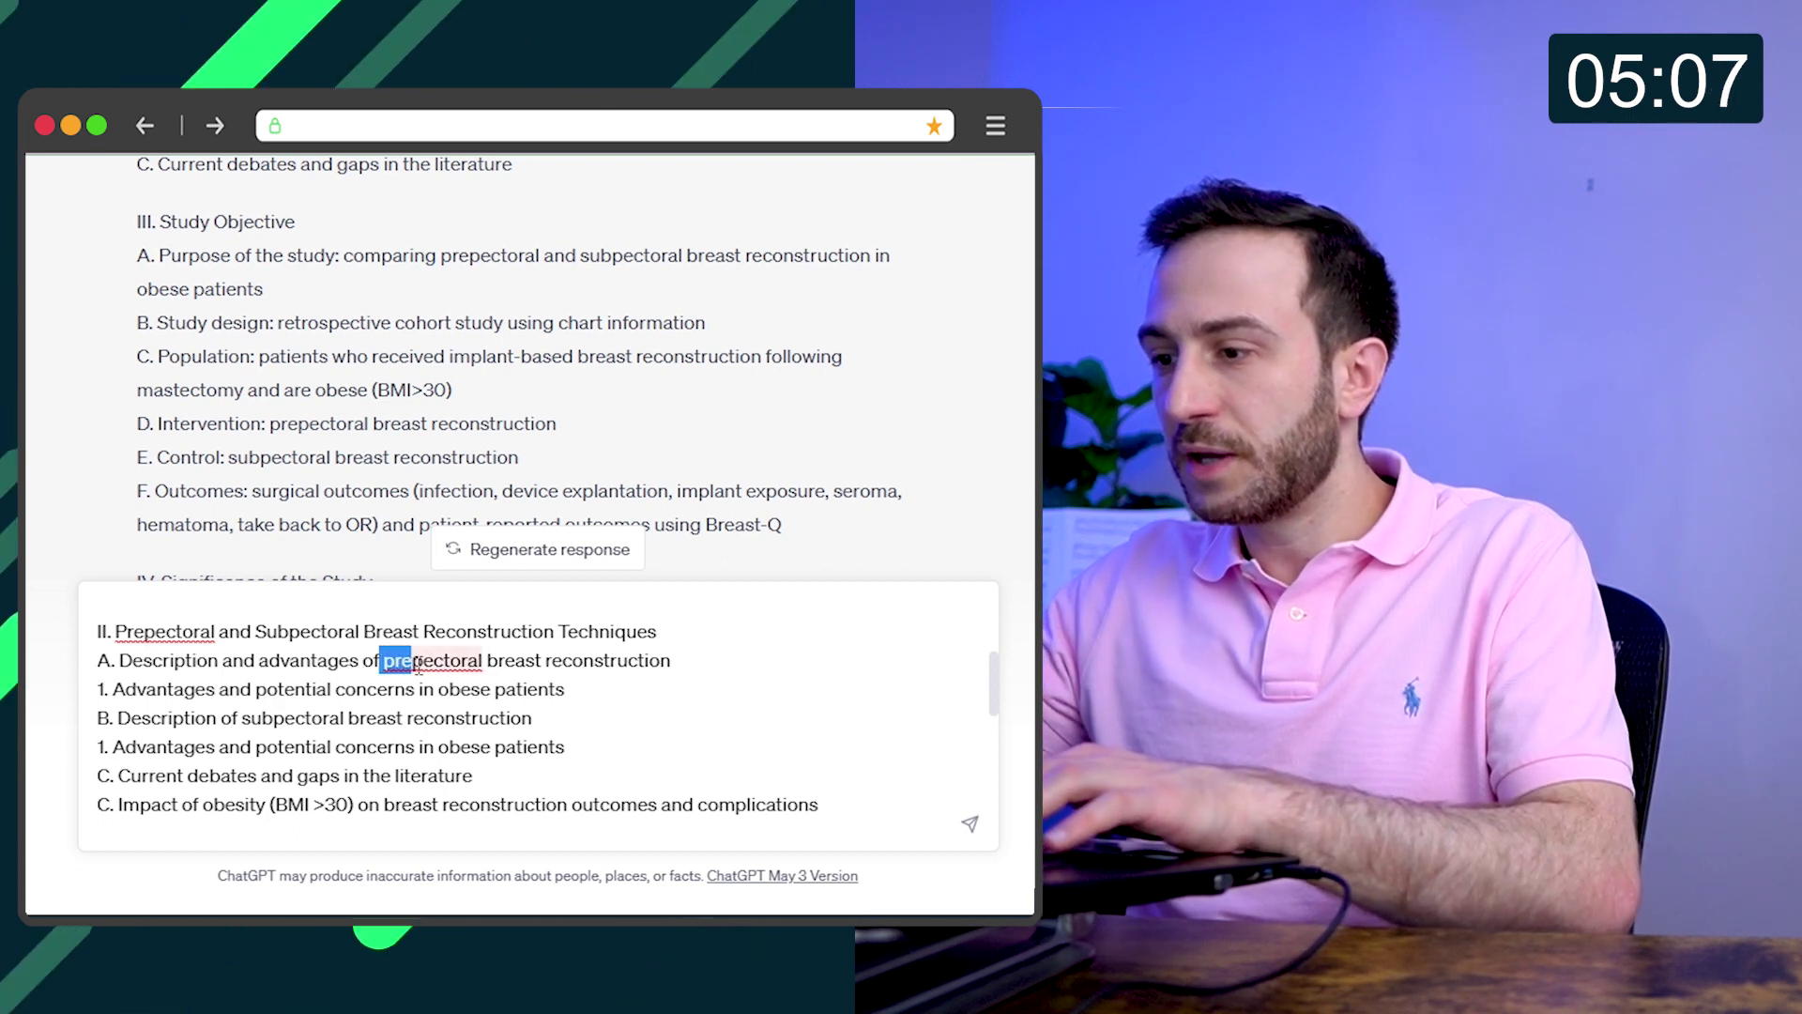
{"action": "type", "text": "sub"}
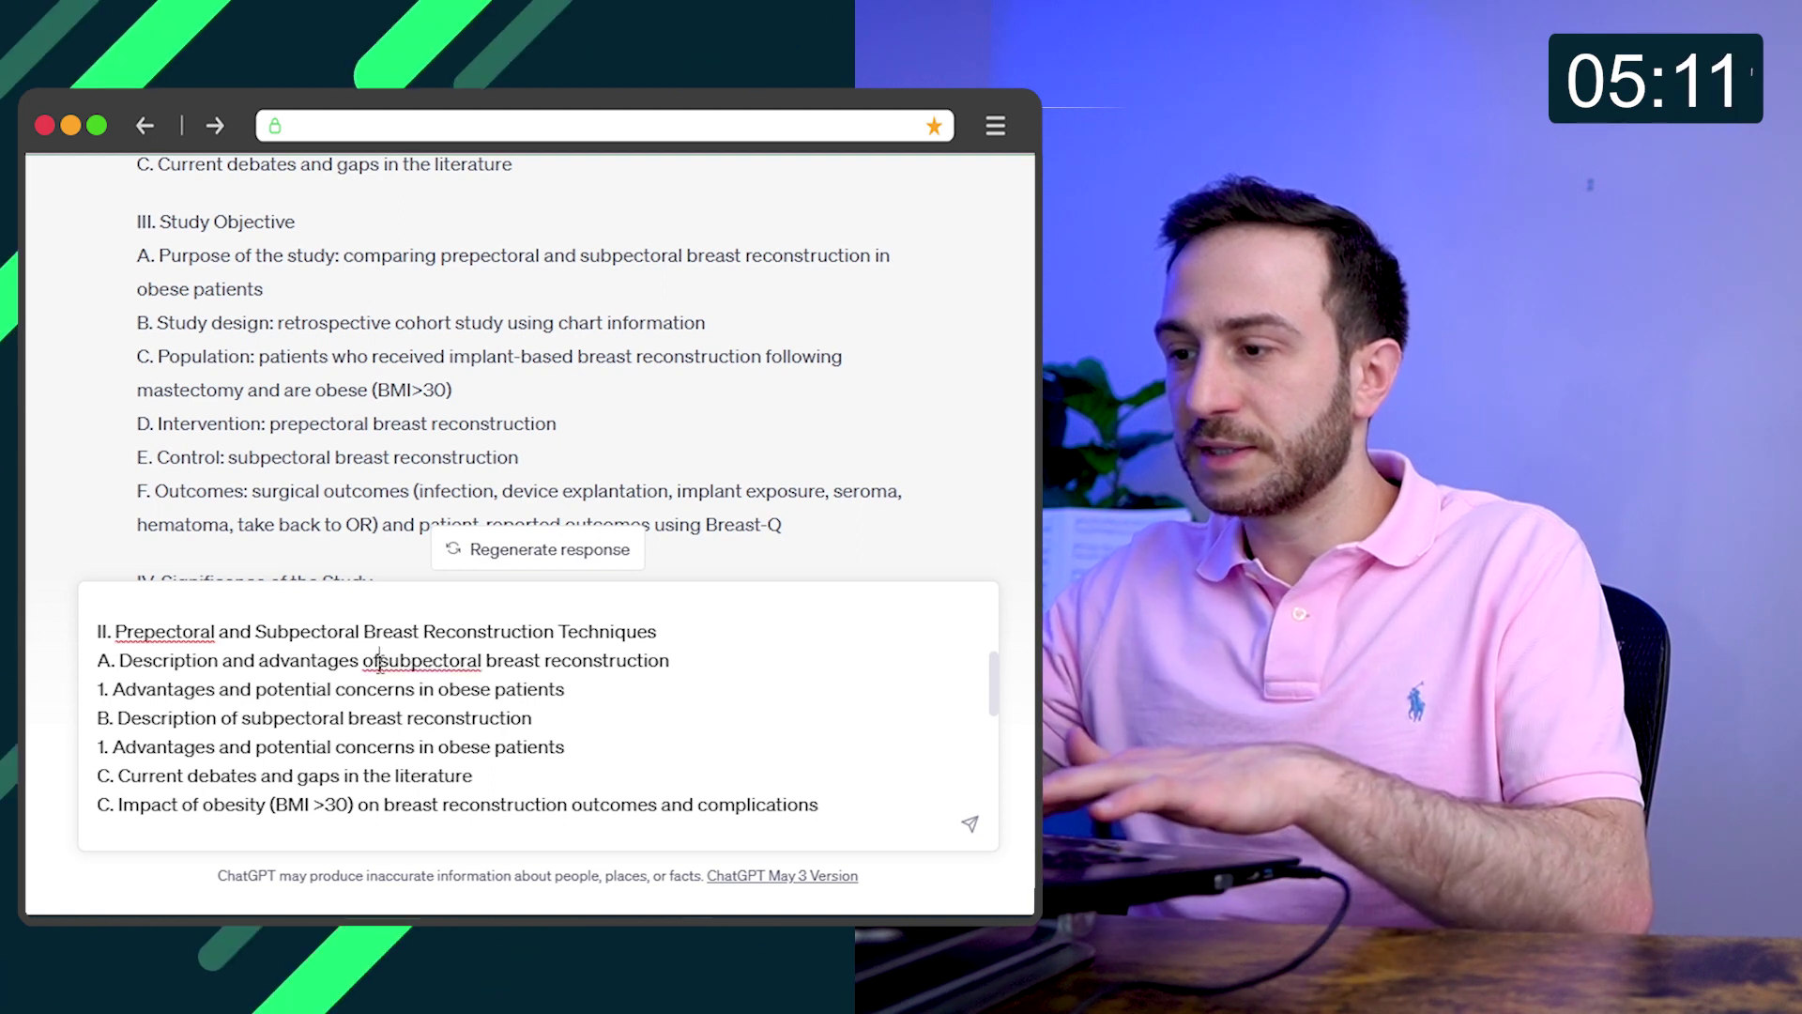
- Insert the missing space before 'subpectoral' in item II.A and select the advantages line
{"action": "left_click", "coordinate": [430, 748]}
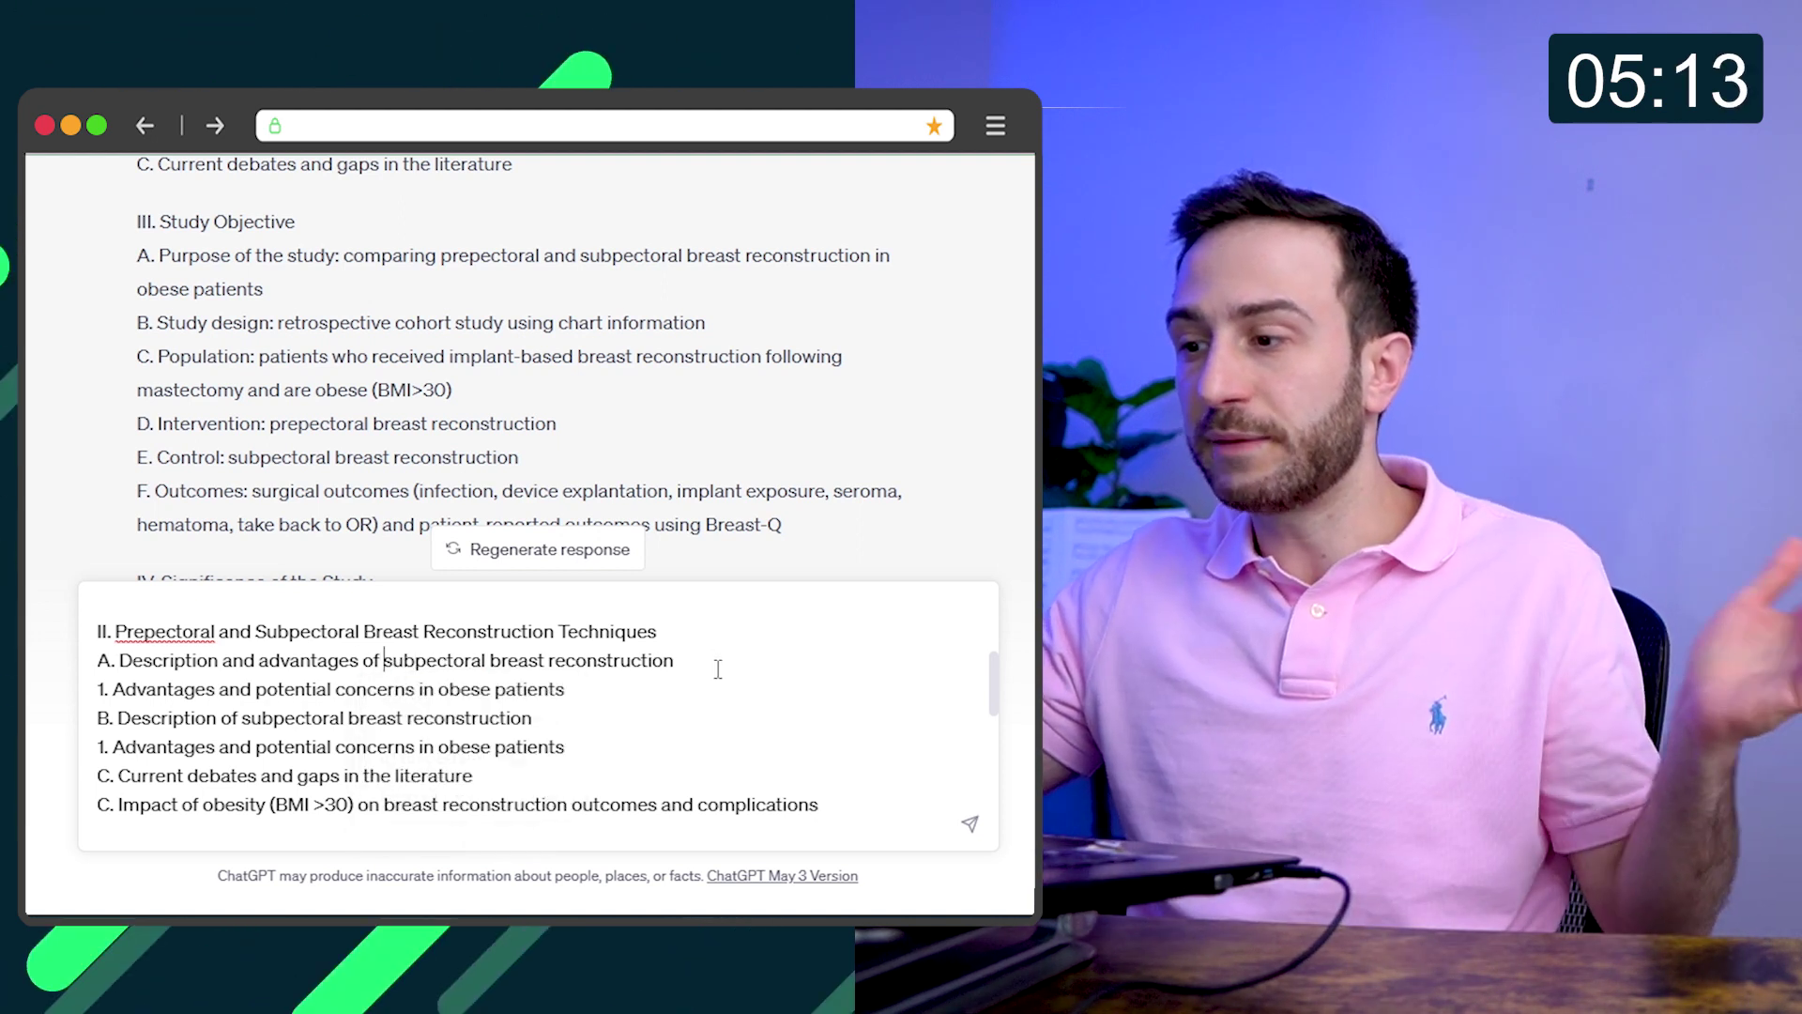
{"action": "triple_click", "coordinate": [644, 689]}
- Remove the advantages line under A and add item B 'Transition to prepectoral technique'
{"action": "key", "text": "BackSpace"}
{"action": "key", "text": "BackSpace"}
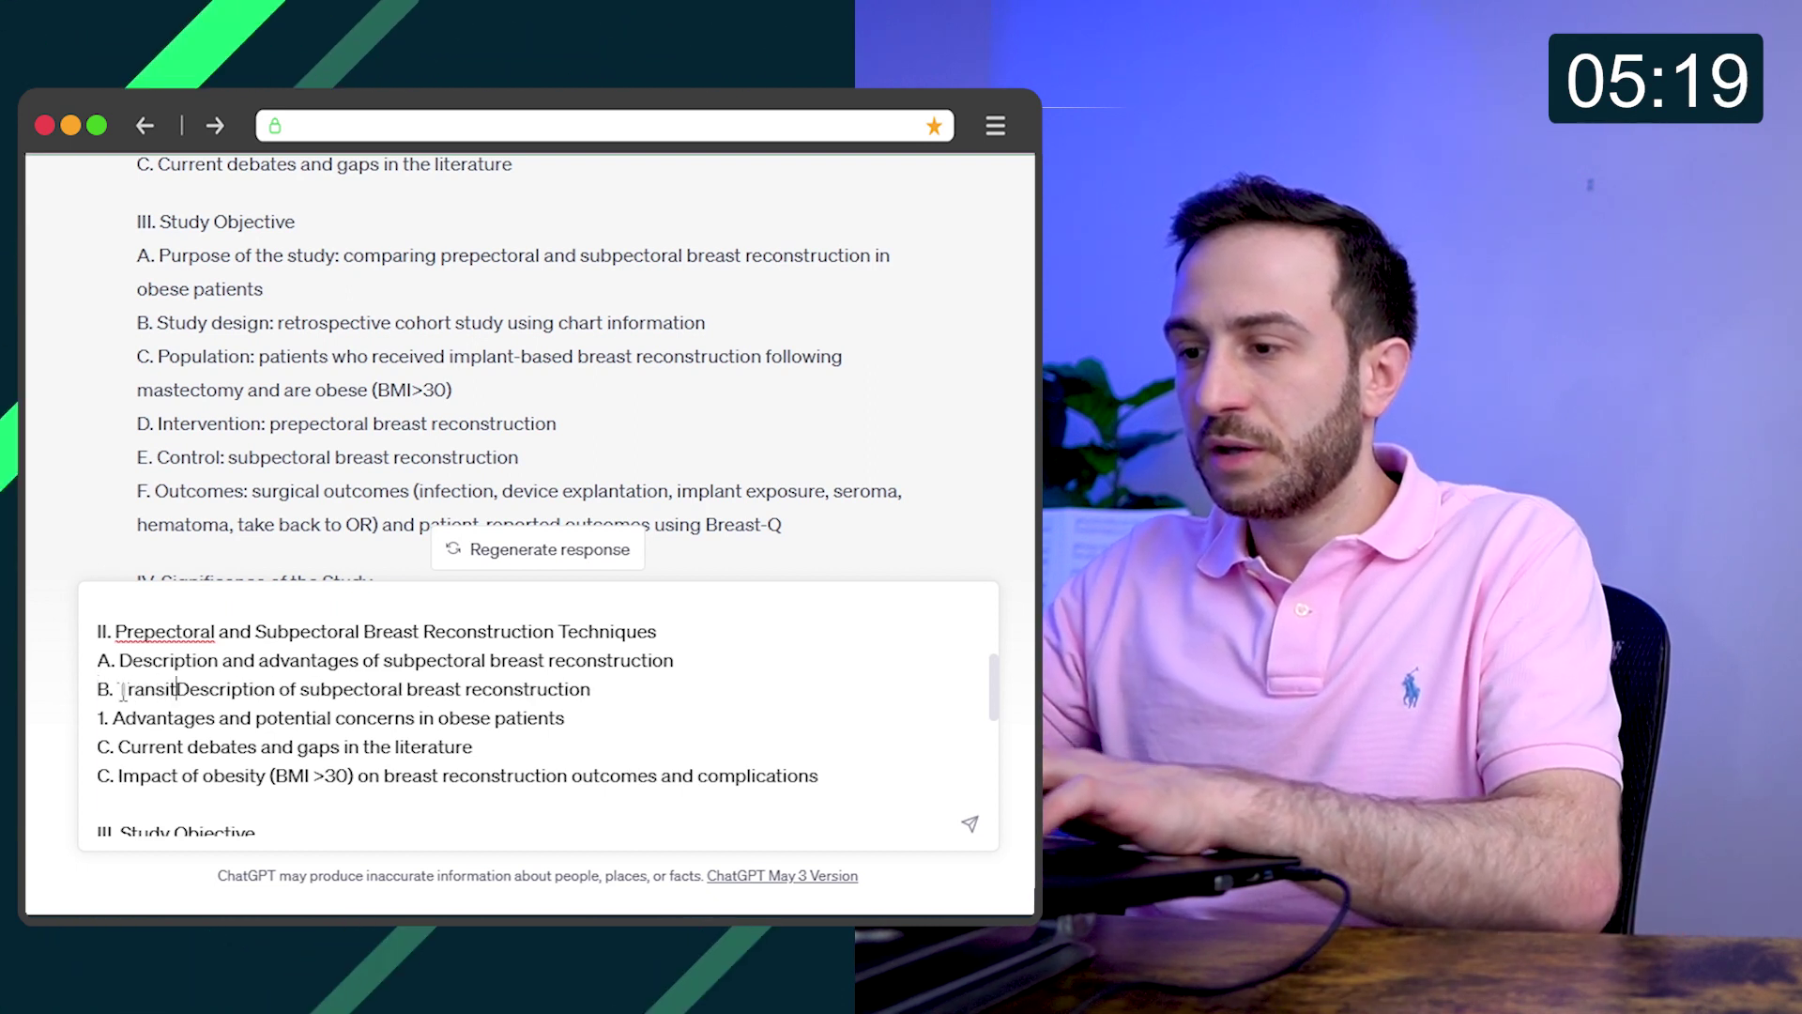
{"action": "type", "text": "pec"}
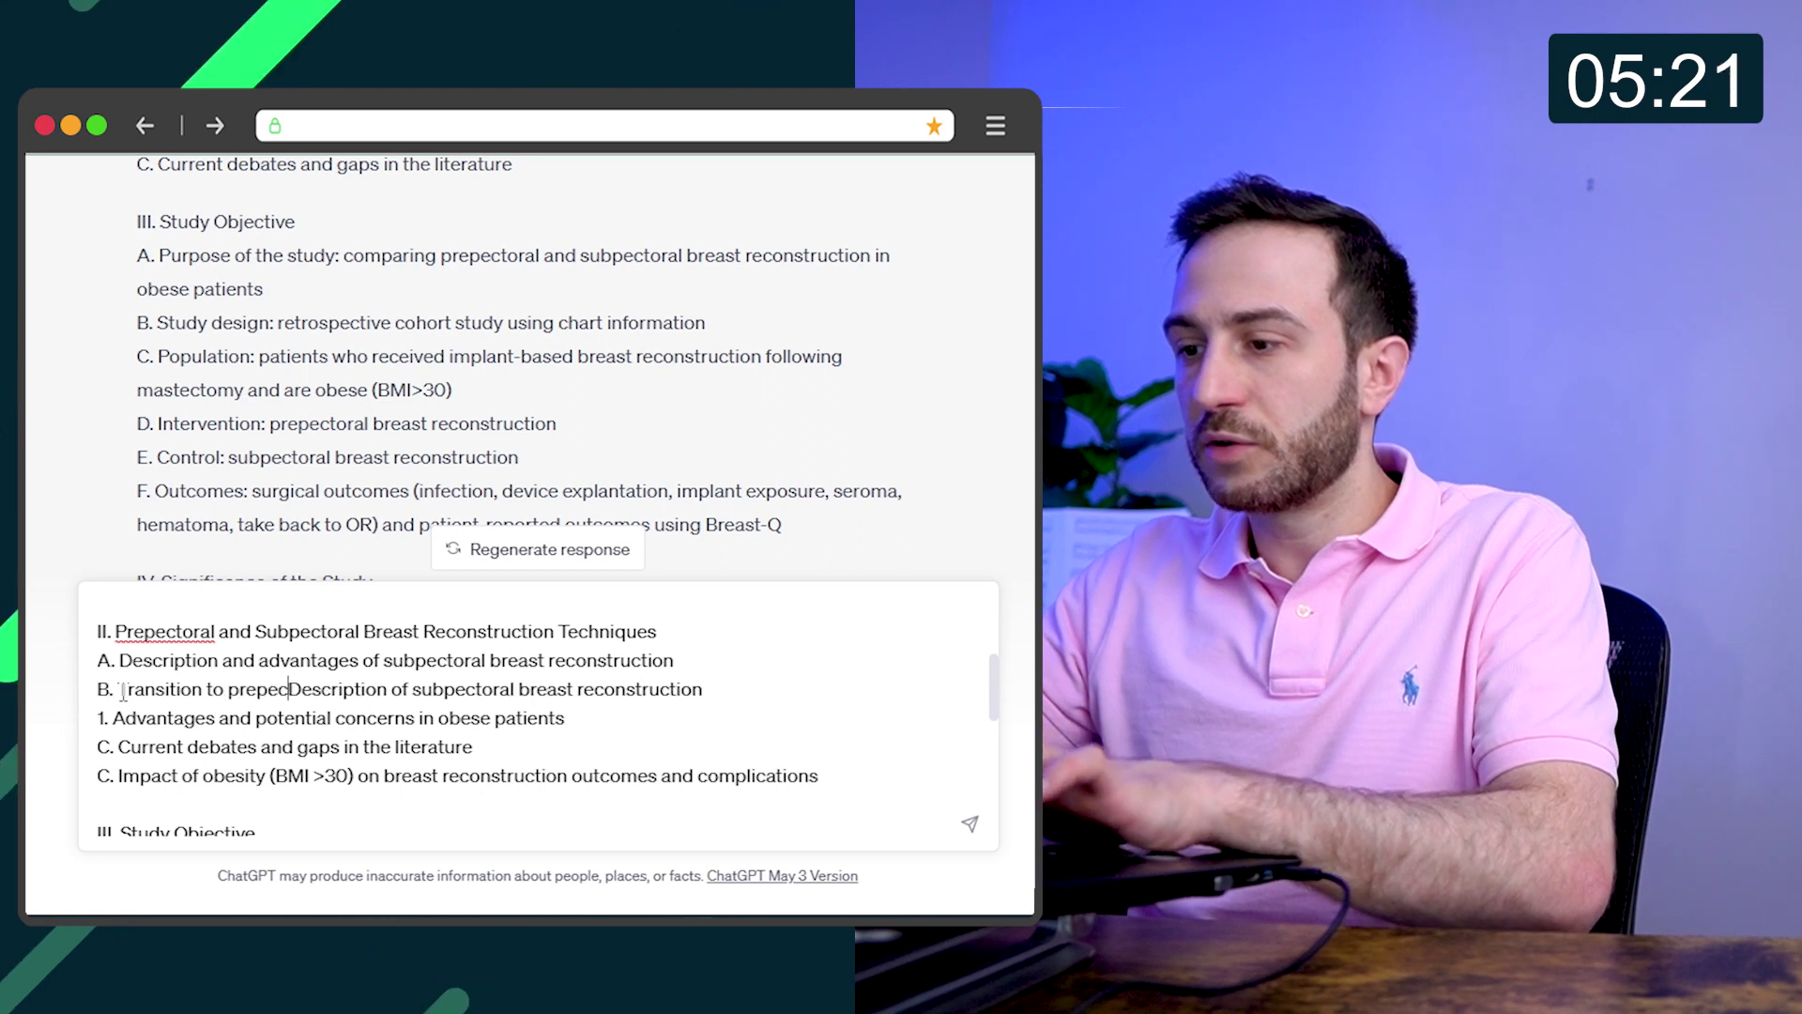
{"action": "type", "text": "toral technique"}
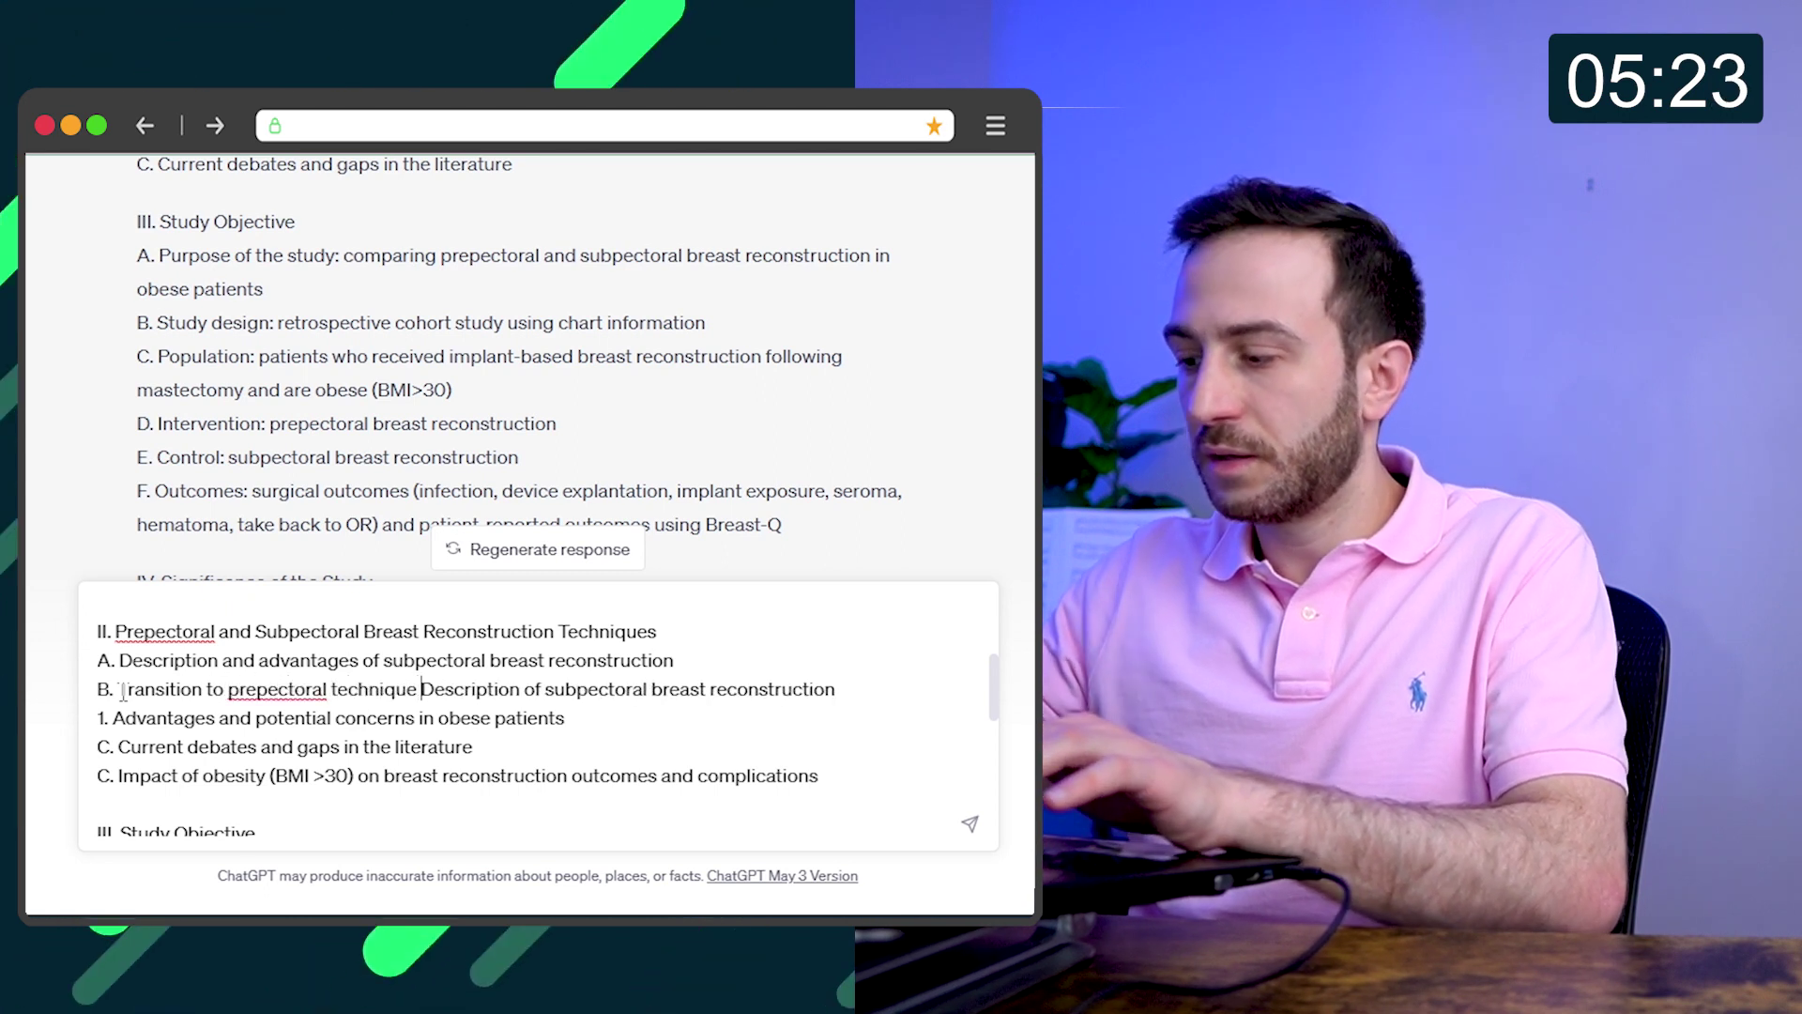
{"action": "key", "text": "super+BackSpace"}
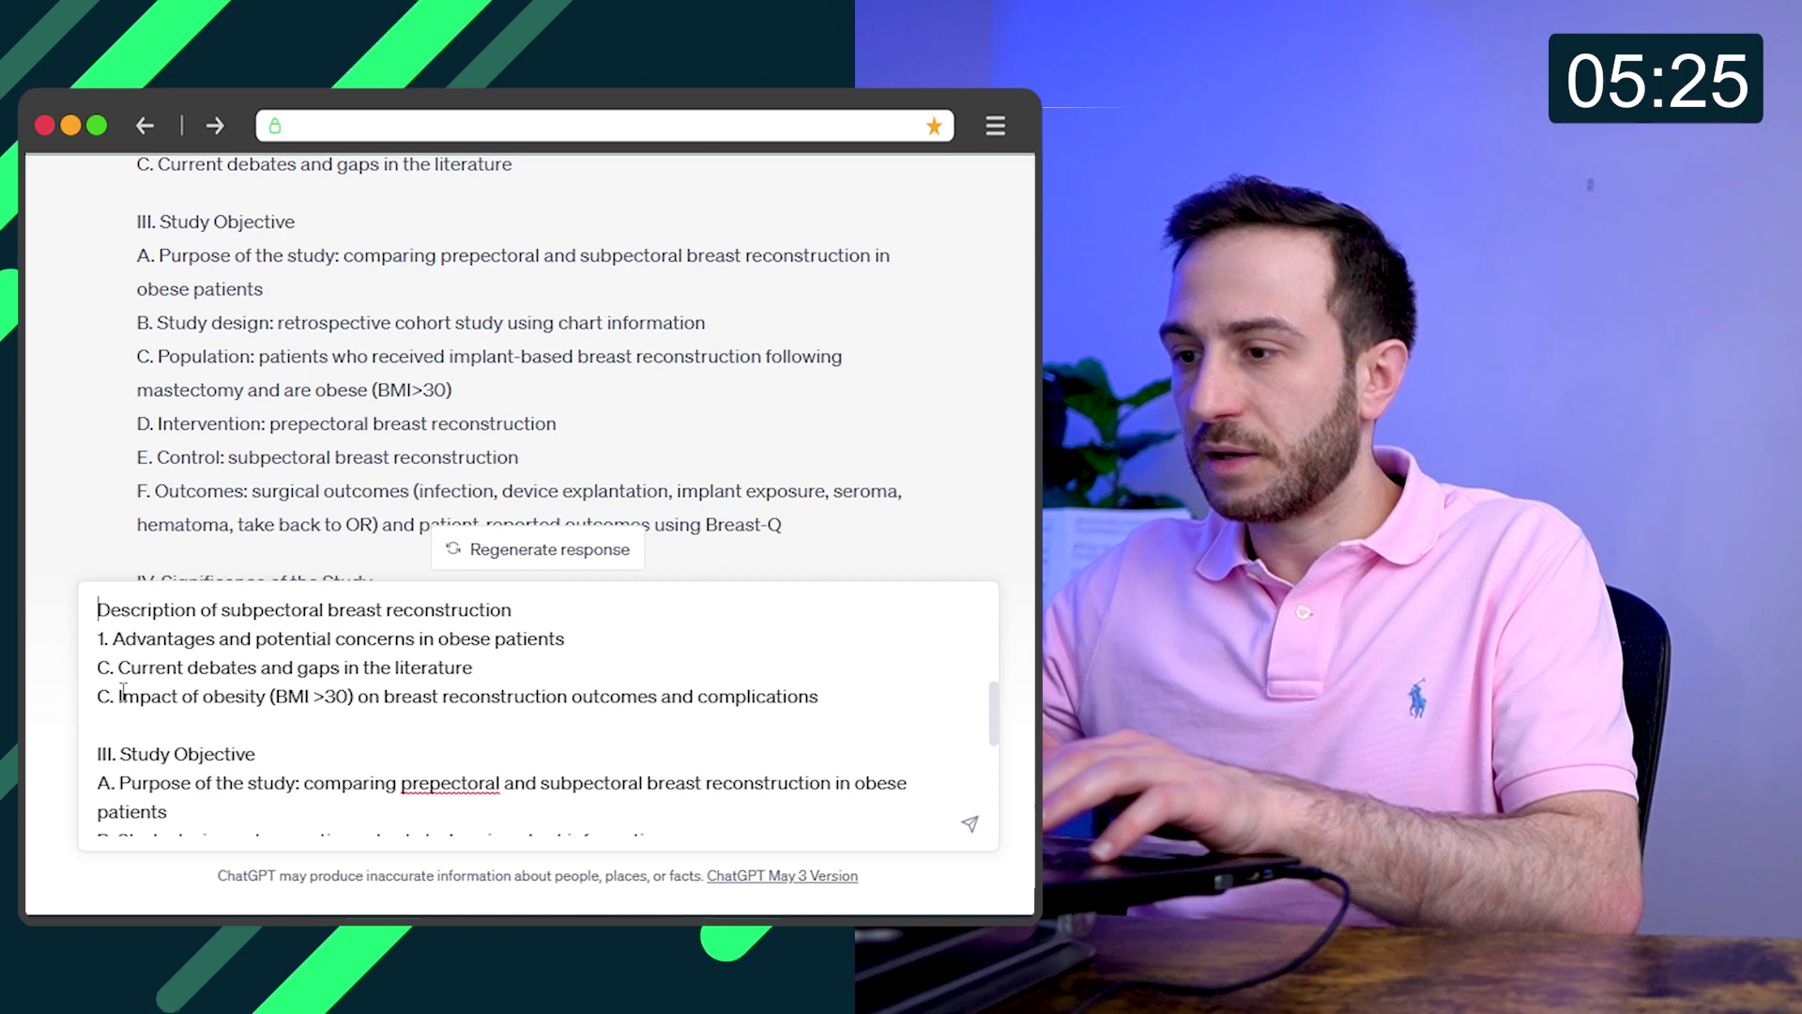
{"action": "scroll", "coordinate": [265, 724], "scroll_direction": "up", "scroll_amount": 1}
{"action": "scroll", "coordinate": [266, 724], "scroll_direction": "up", "scroll_amount": 1}
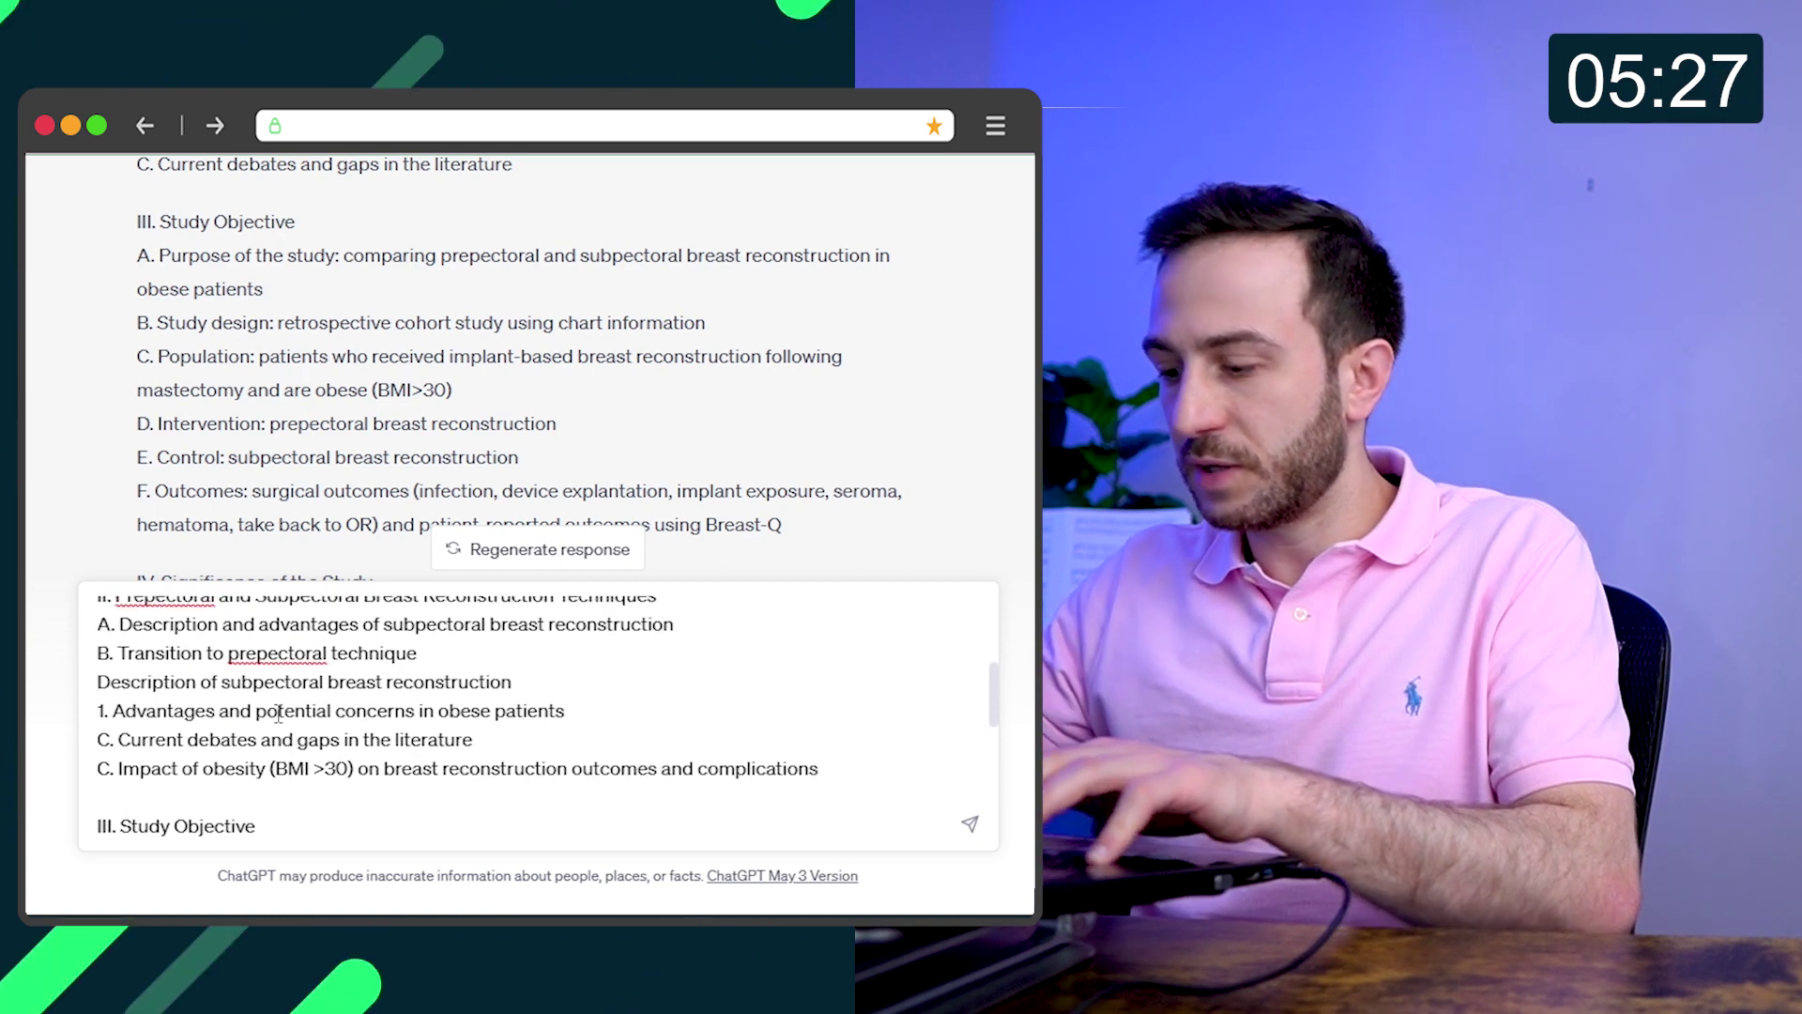
{"action": "type", "text": "C."}
{"action": "scroll", "coordinate": [308, 715], "scroll_direction": "up", "scroll_amount": 1}
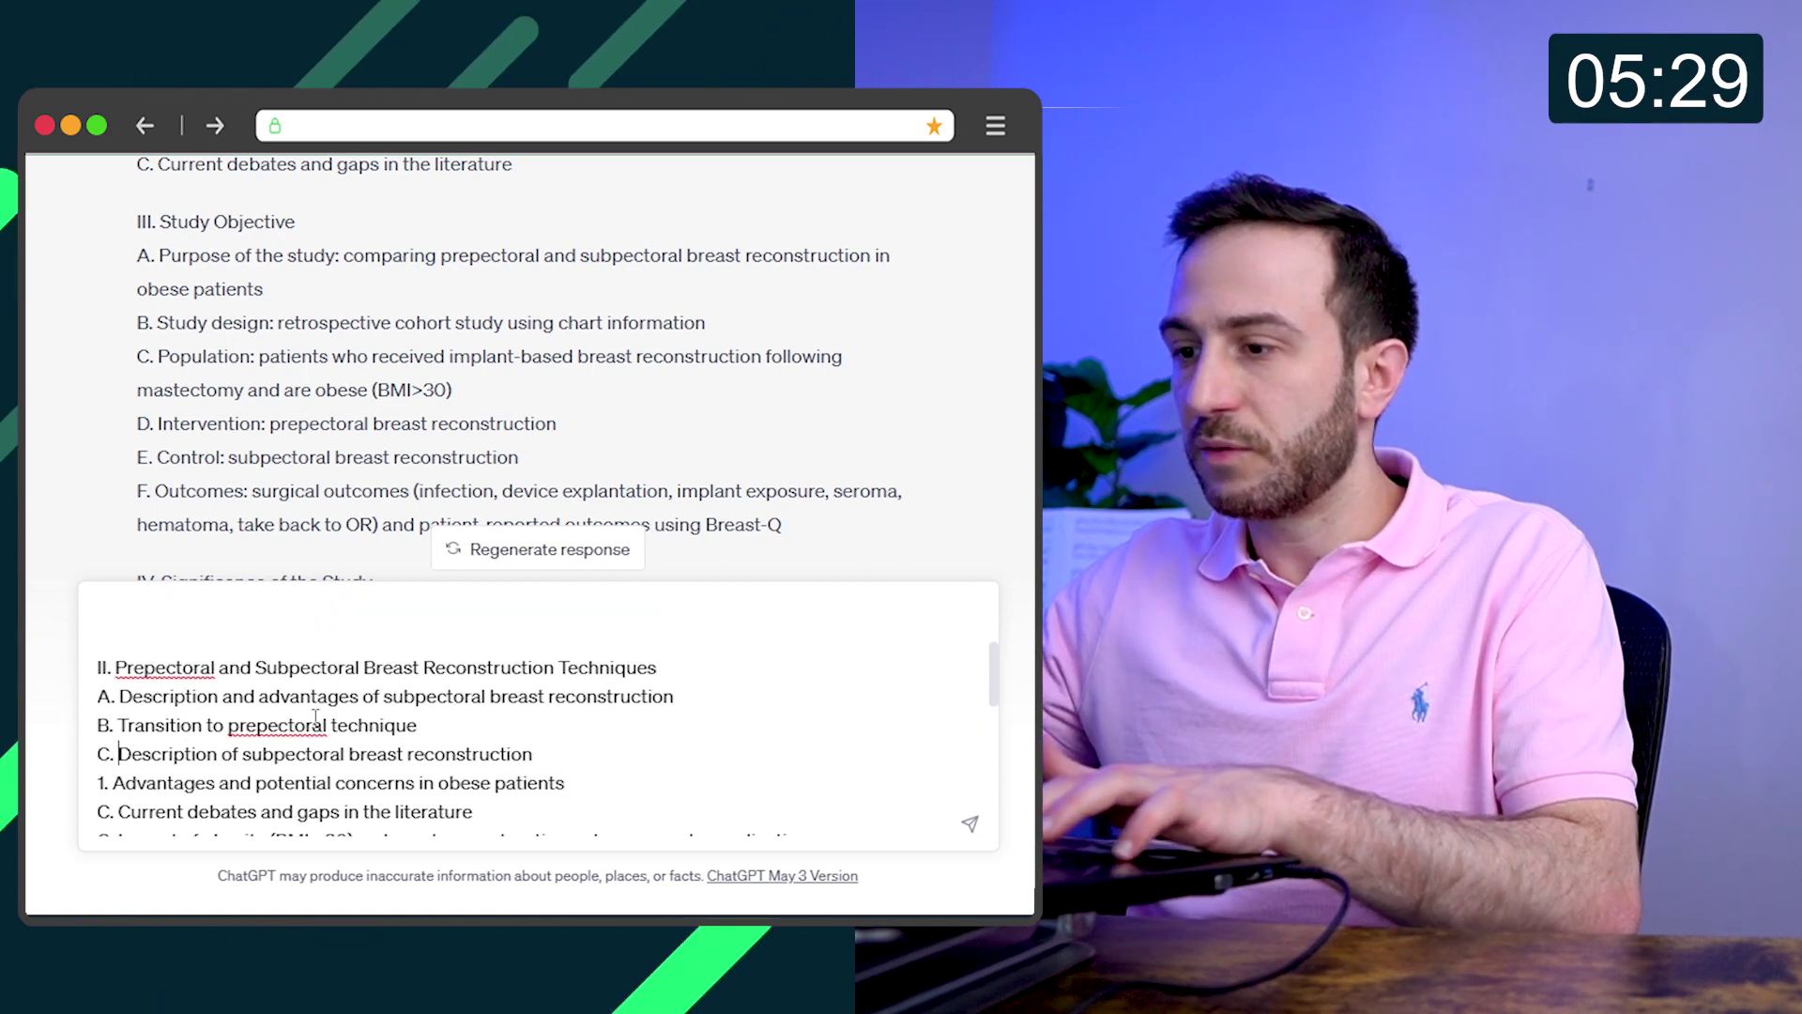
{"action": "left_click_drag", "start_coordinate": [118, 696], "coordinate": [473, 691]}
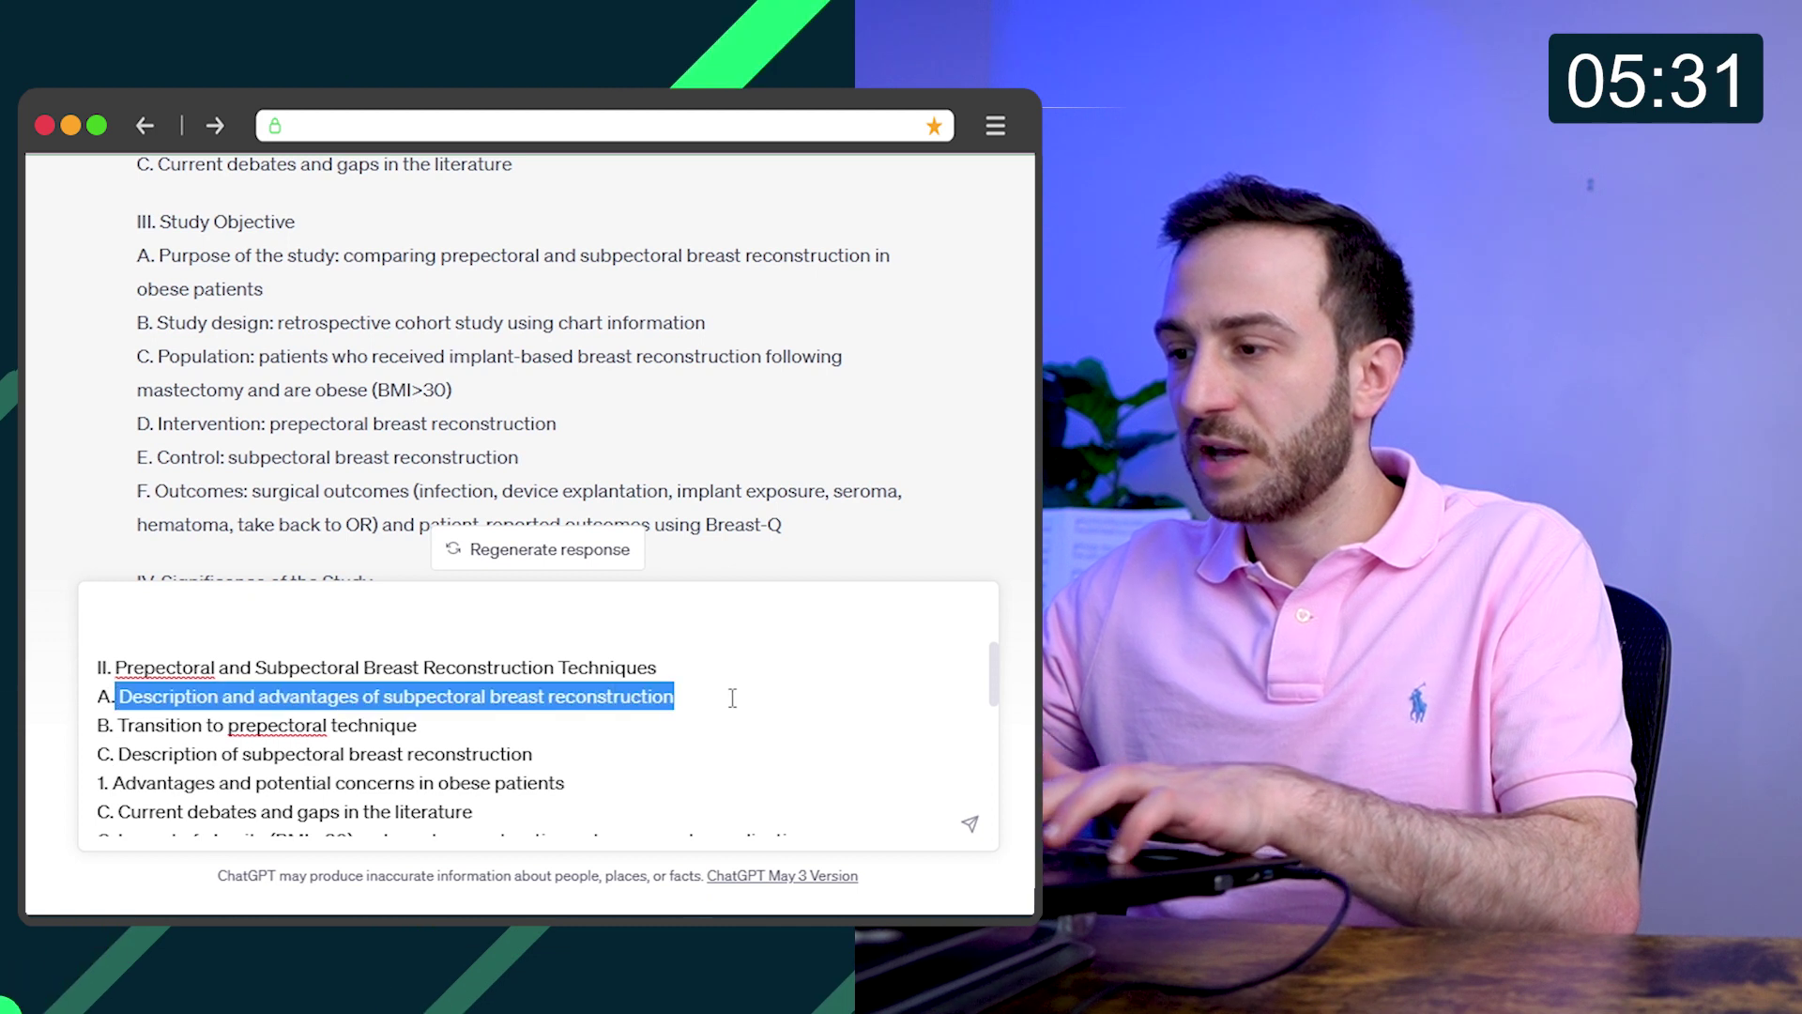
{"action": "scroll", "coordinate": [734, 696], "scroll_direction": "down", "scroll_amount": 1}
{"action": "left_click_drag", "start_coordinate": [690, 684], "coordinate": [292, 674]}
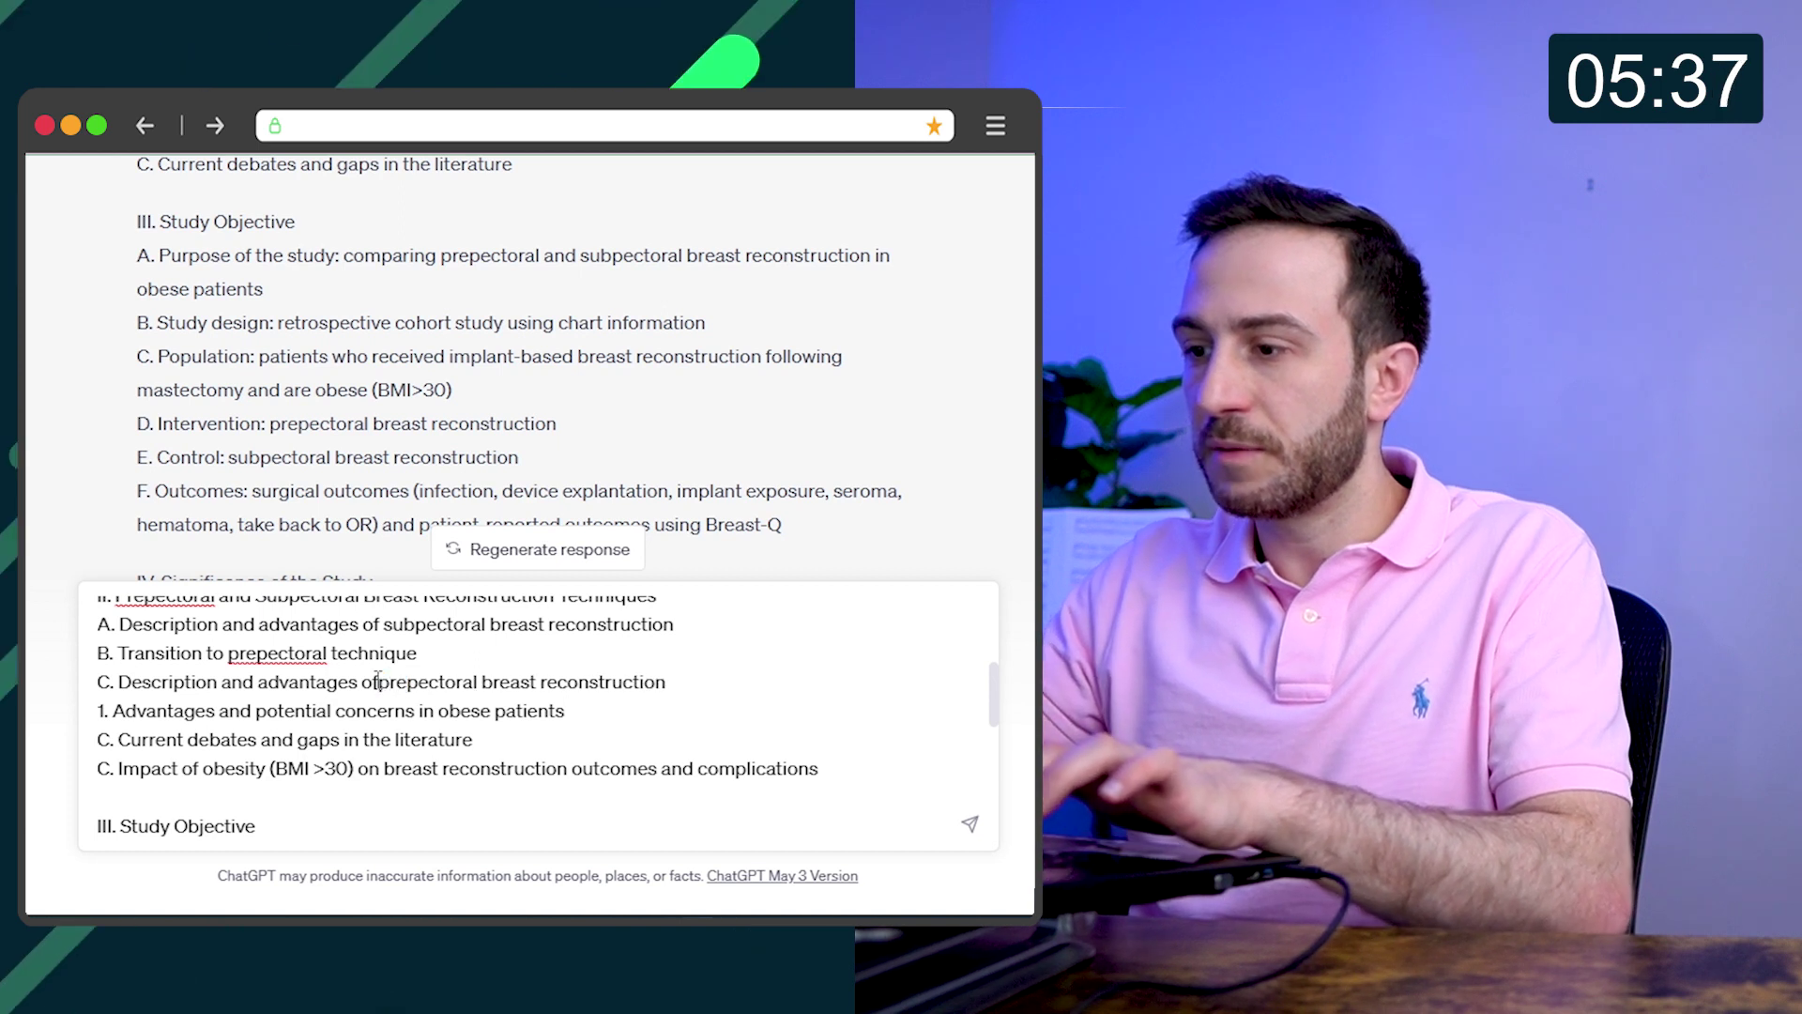
- Add item C for prepectoral, insert section III 'Impact of obesity', and reattach Study Objective
{"action": "left_click", "coordinate": [713, 685]}
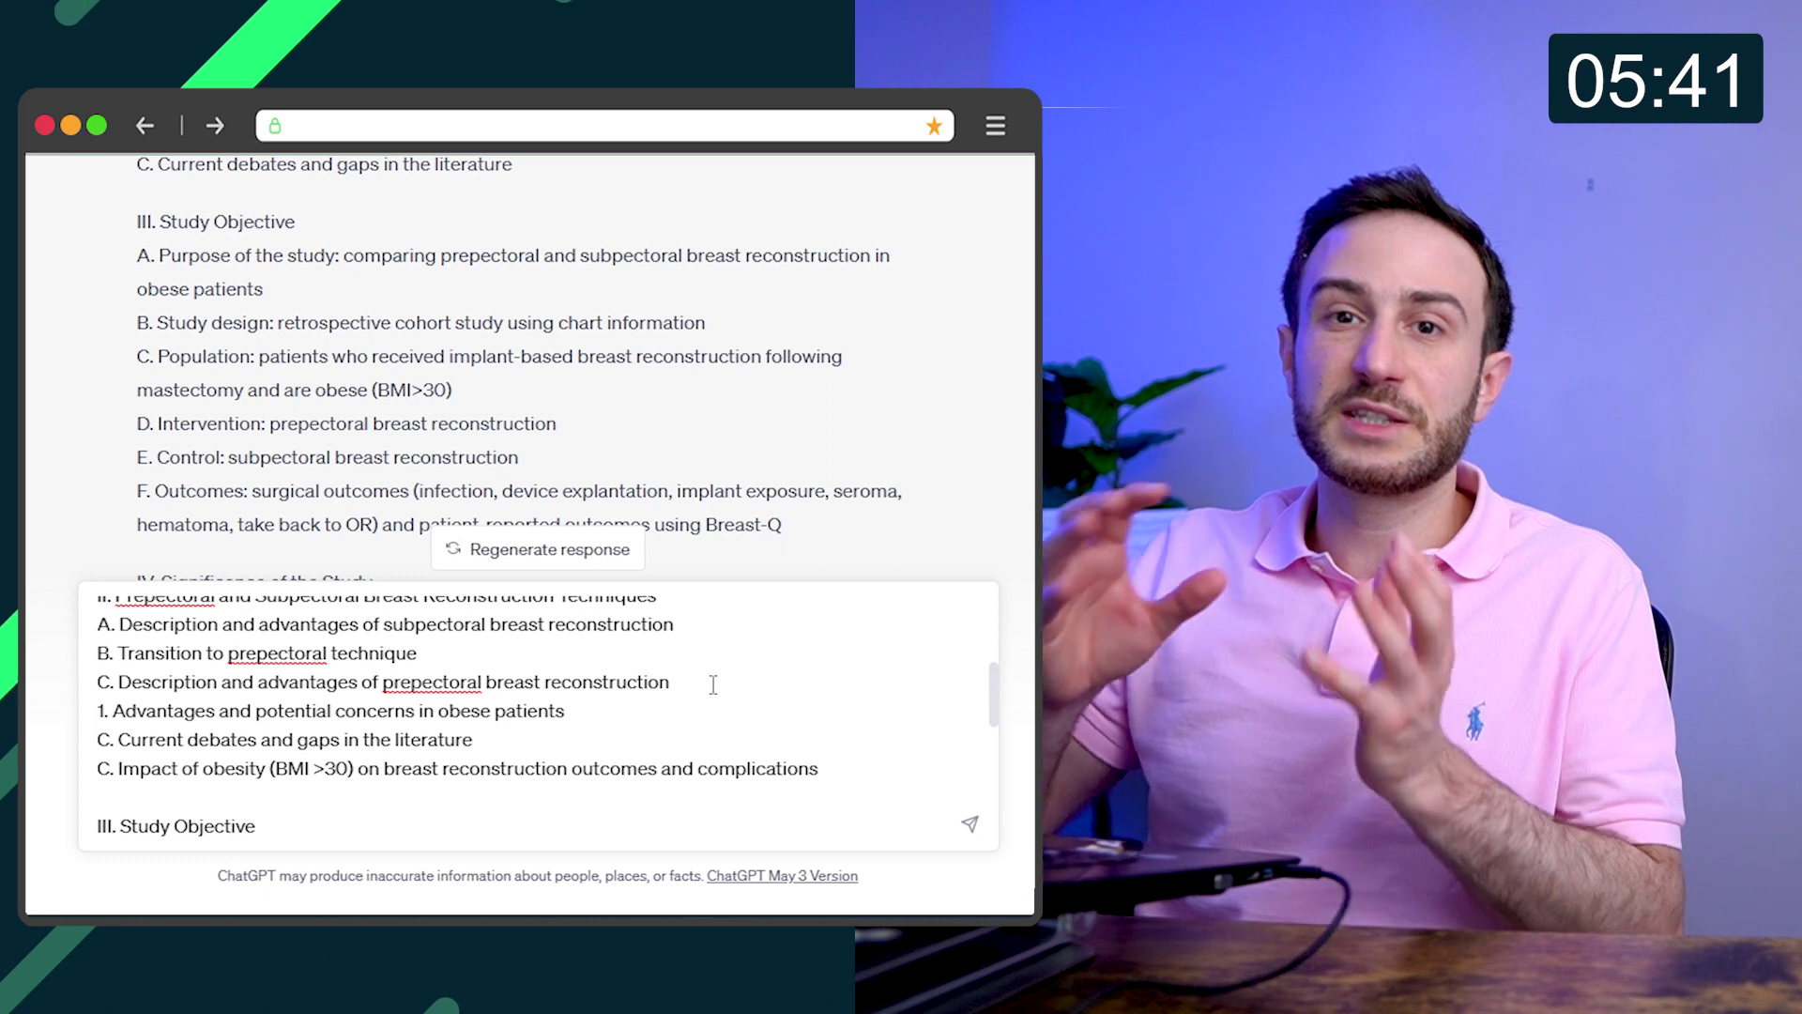
{"action": "scroll", "coordinate": [713, 684], "scroll_direction": "down", "scroll_amount": 1}
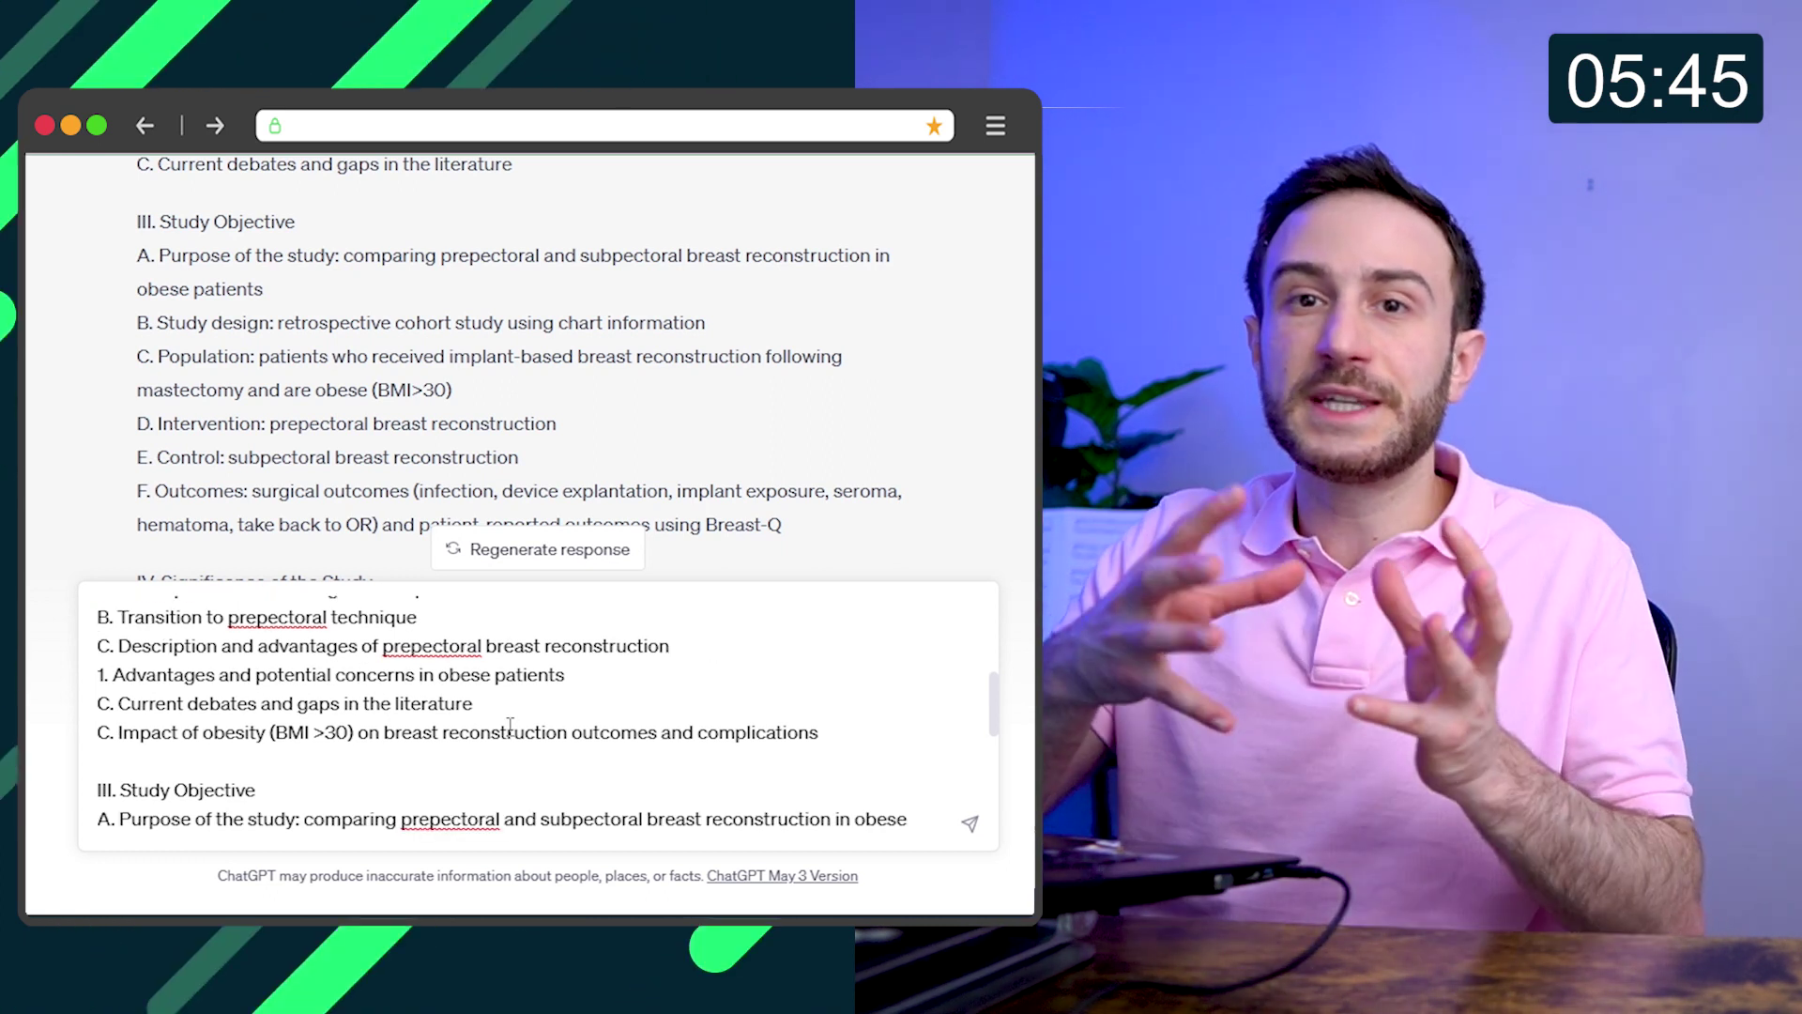
{"action": "key", "text": "ctrl+v"}
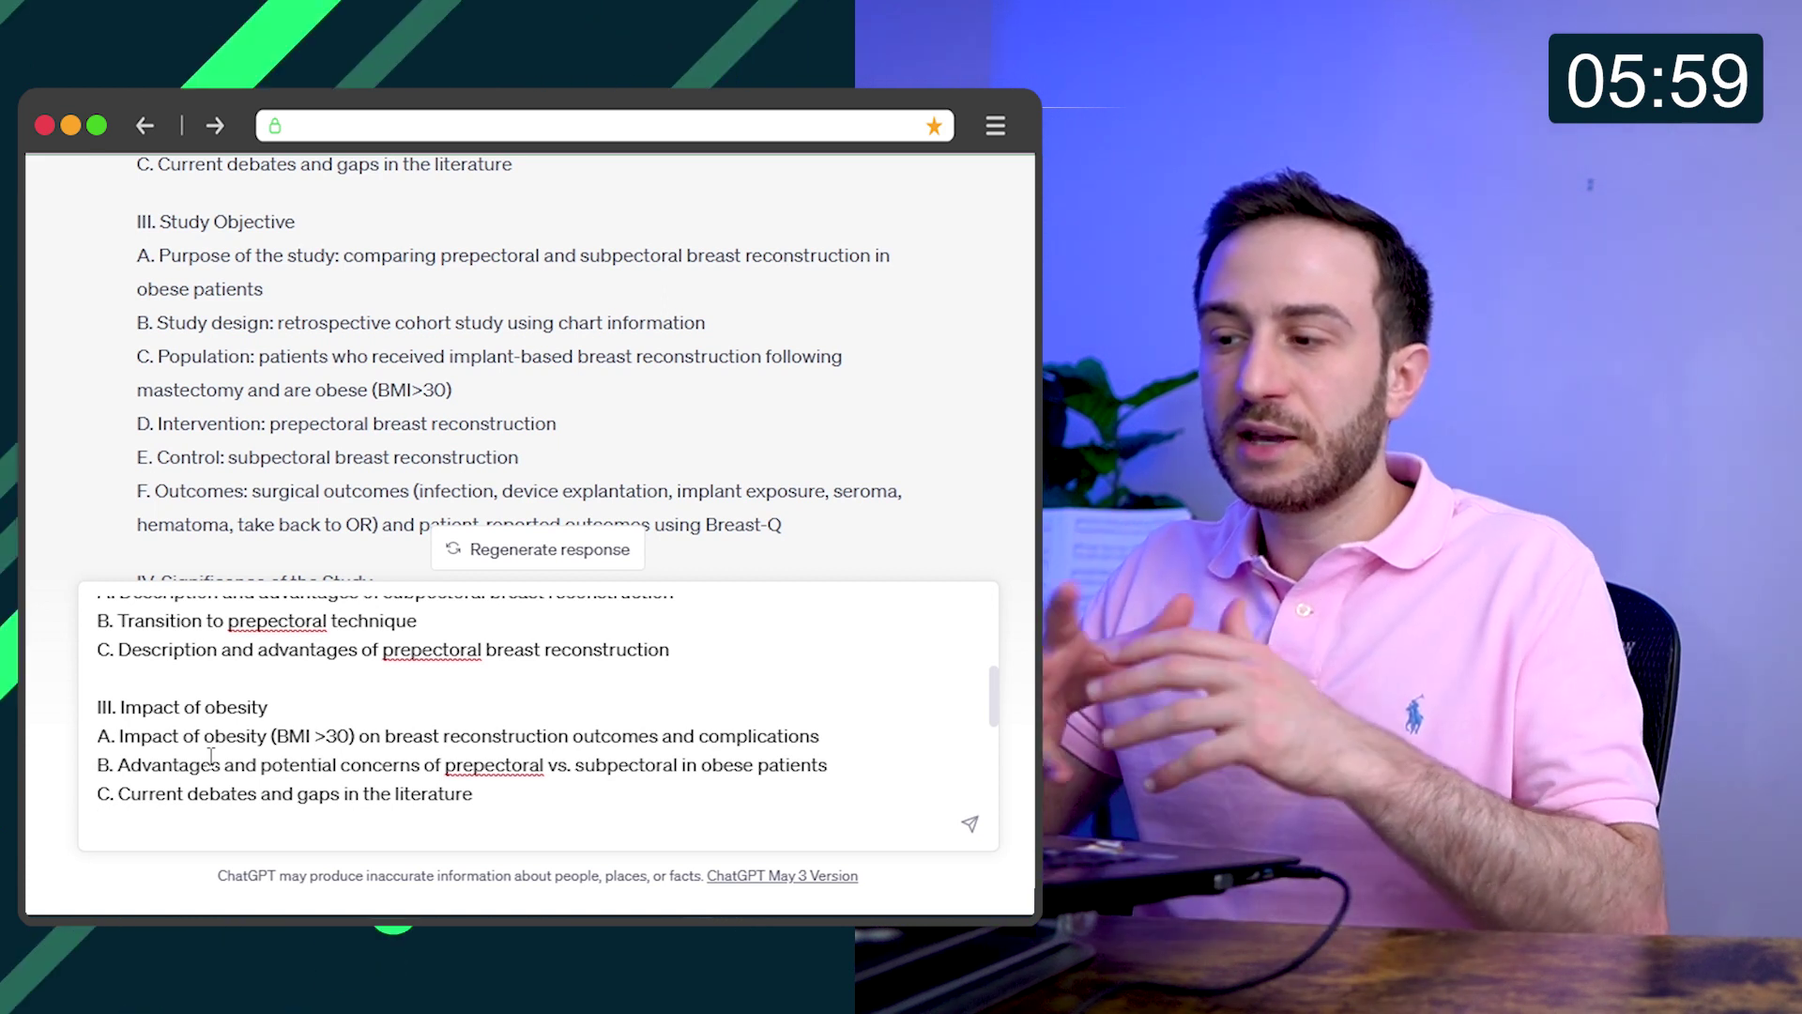
{"action": "scroll", "coordinate": [259, 733], "scroll_direction": "down", "scroll_amount": 1}
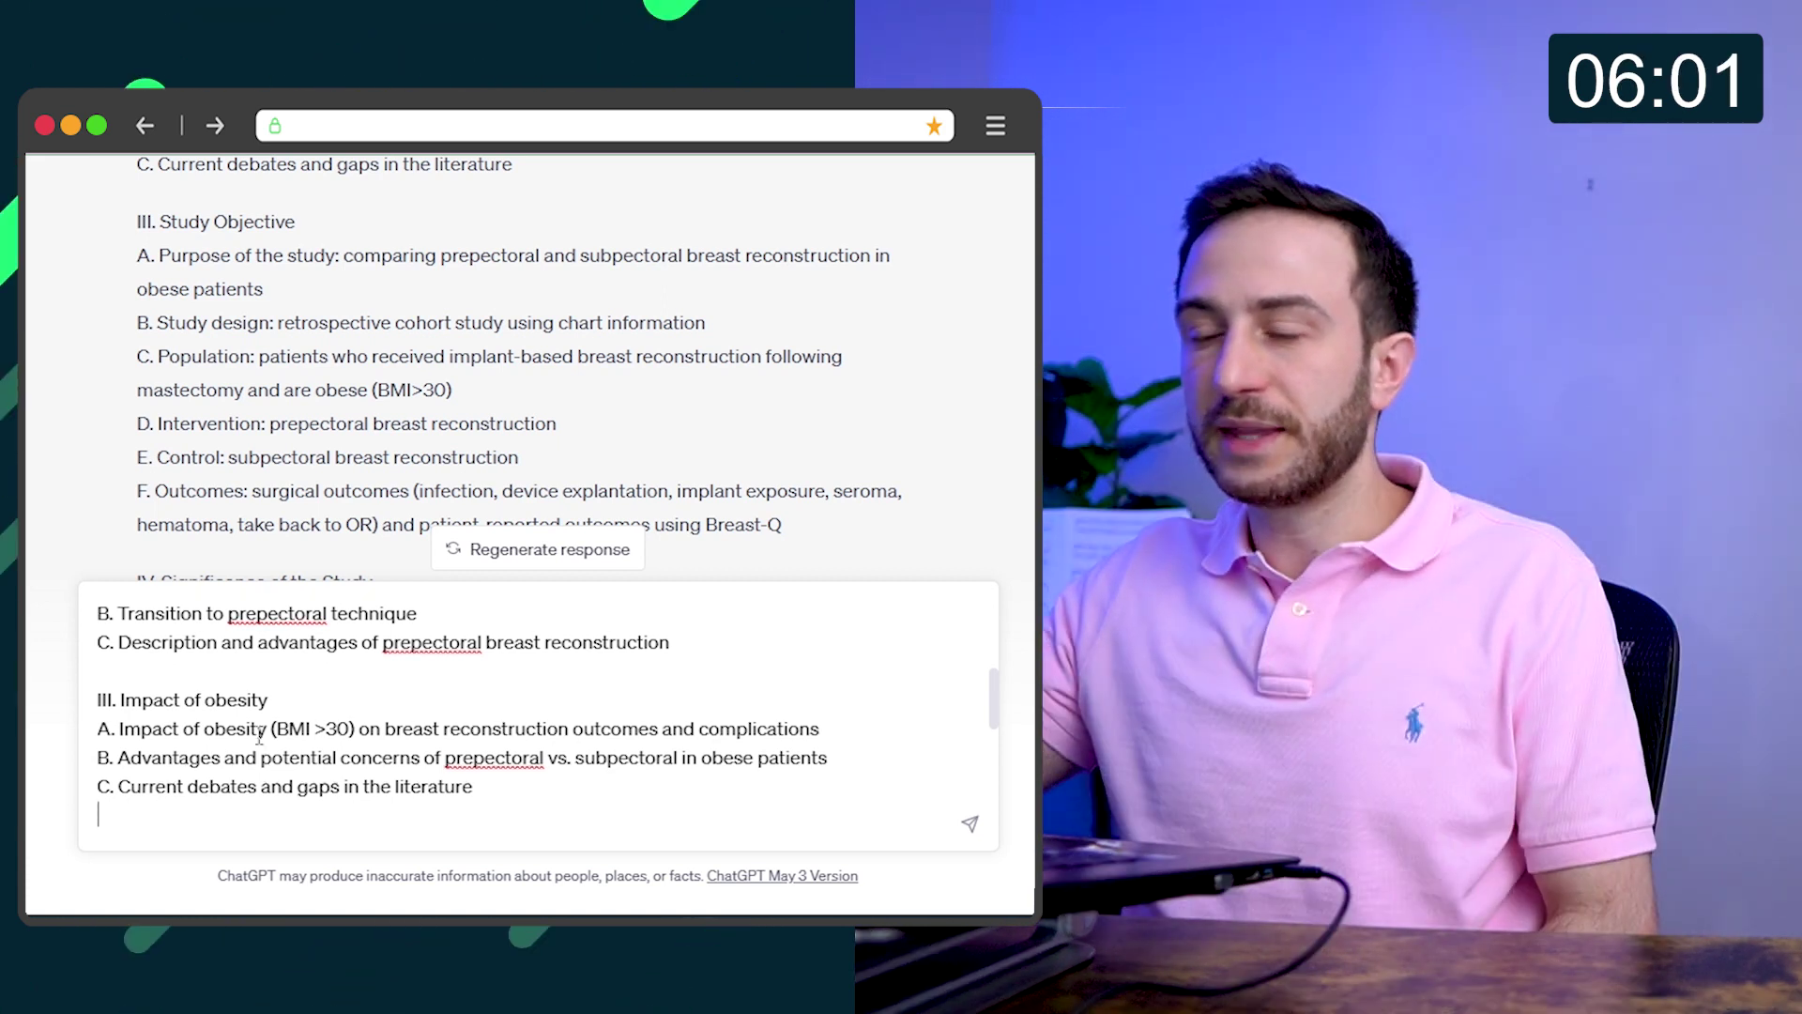
{"action": "key", "text": "ctrl+v"}
{"action": "scroll", "coordinate": [277, 714], "scroll_direction": "down", "scroll_amount": 2}
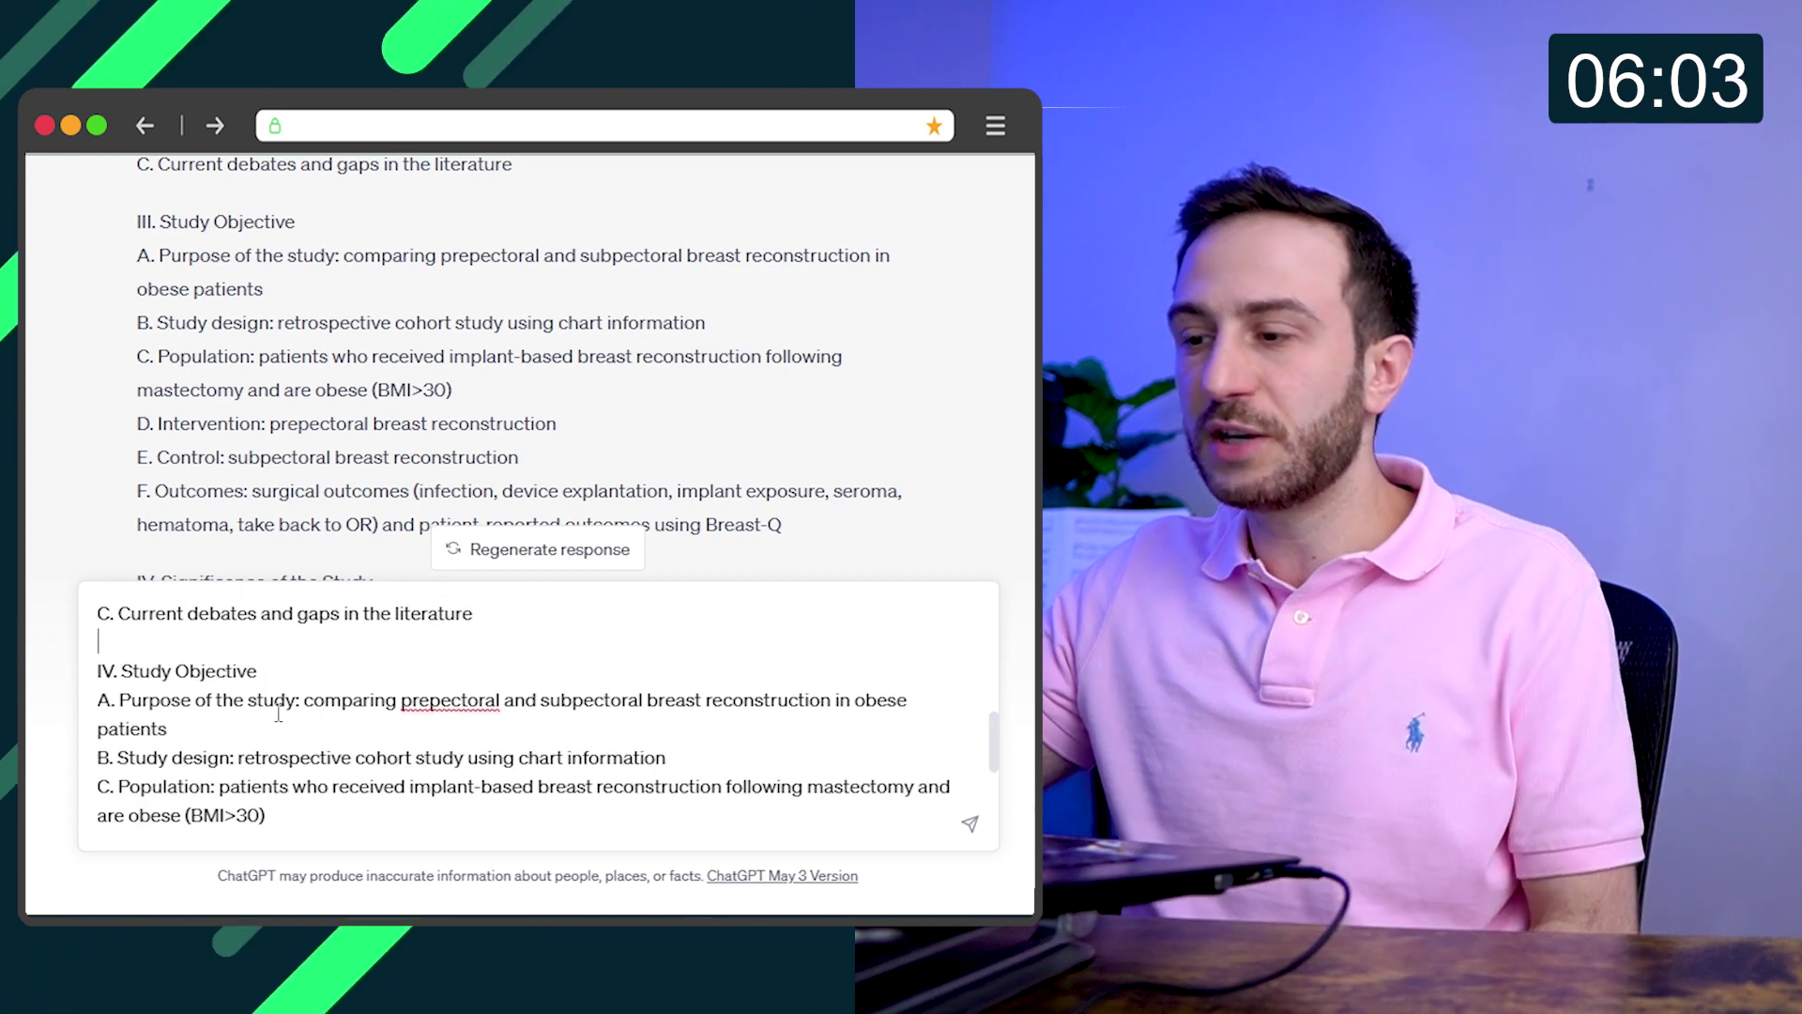
{"action": "scroll", "coordinate": [278, 714], "scroll_direction": "down", "scroll_amount": 2}
{"action": "scroll", "coordinate": [282, 690], "scroll_direction": "down", "scroll_amount": 1}
{"action": "scroll", "coordinate": [288, 647], "scroll_direction": "down", "scroll_amount": 2}
{"action": "scroll", "coordinate": [297, 606], "scroll_direction": "down", "scroll_amount": 2}
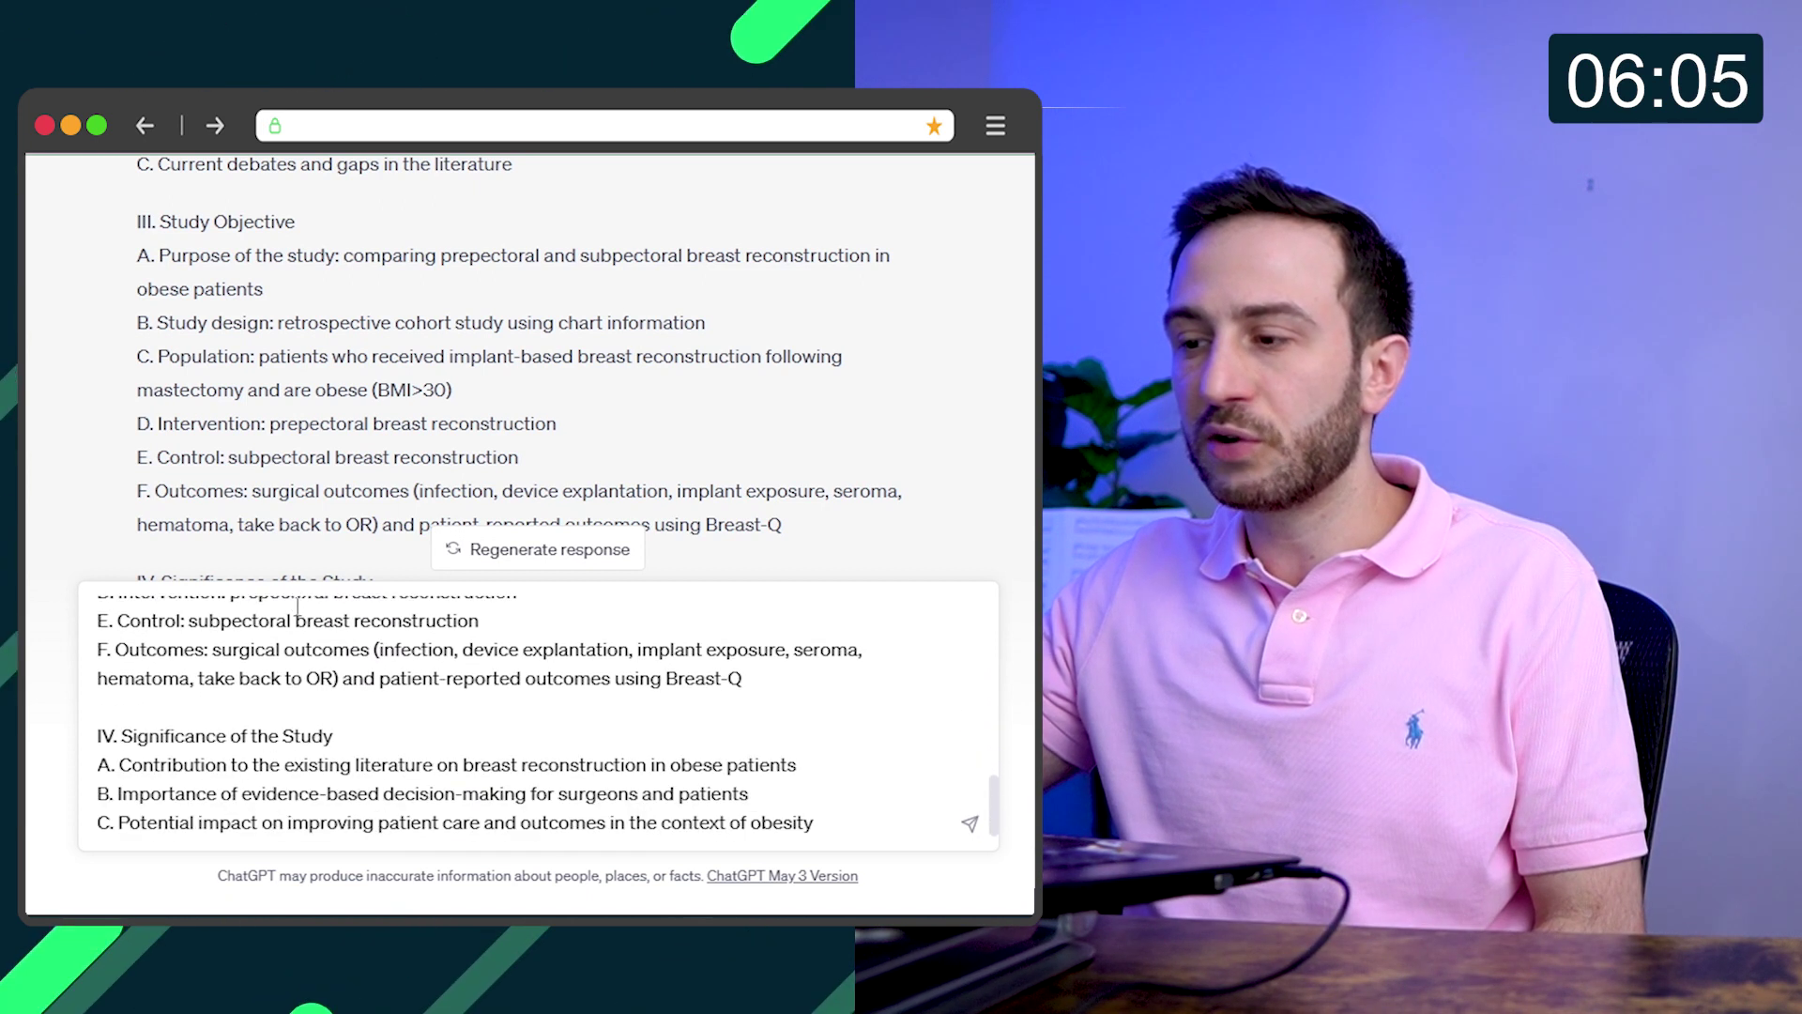
{"action": "scroll", "coordinate": [346, 674], "scroll_direction": "up", "scroll_amount": 3}
{"action": "scroll", "coordinate": [356, 685], "scroll_direction": "up", "scroll_amount": 2}
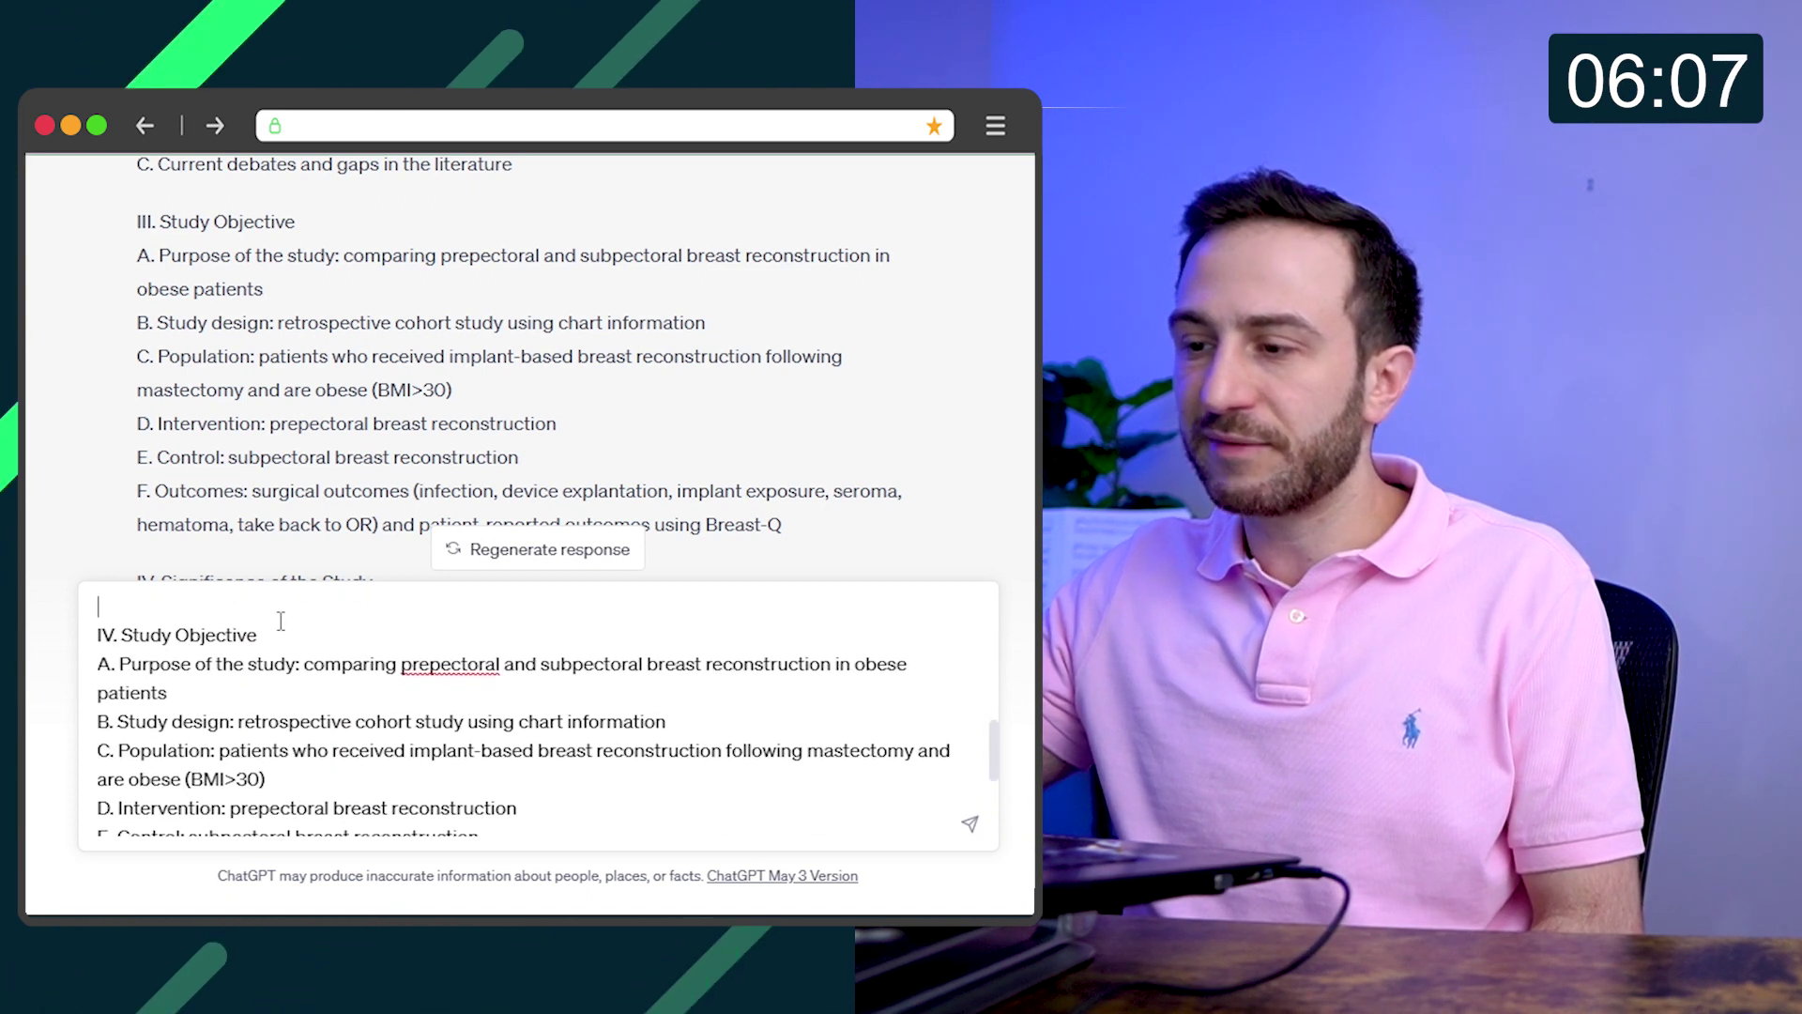
{"action": "scroll", "coordinate": [296, 709], "scroll_direction": "down", "scroll_amount": 1}
{"action": "scroll", "coordinate": [303, 718], "scroll_direction": "down", "scroll_amount": 1}
{"action": "scroll", "coordinate": [307, 733], "scroll_direction": "up", "scroll_amount": 2}
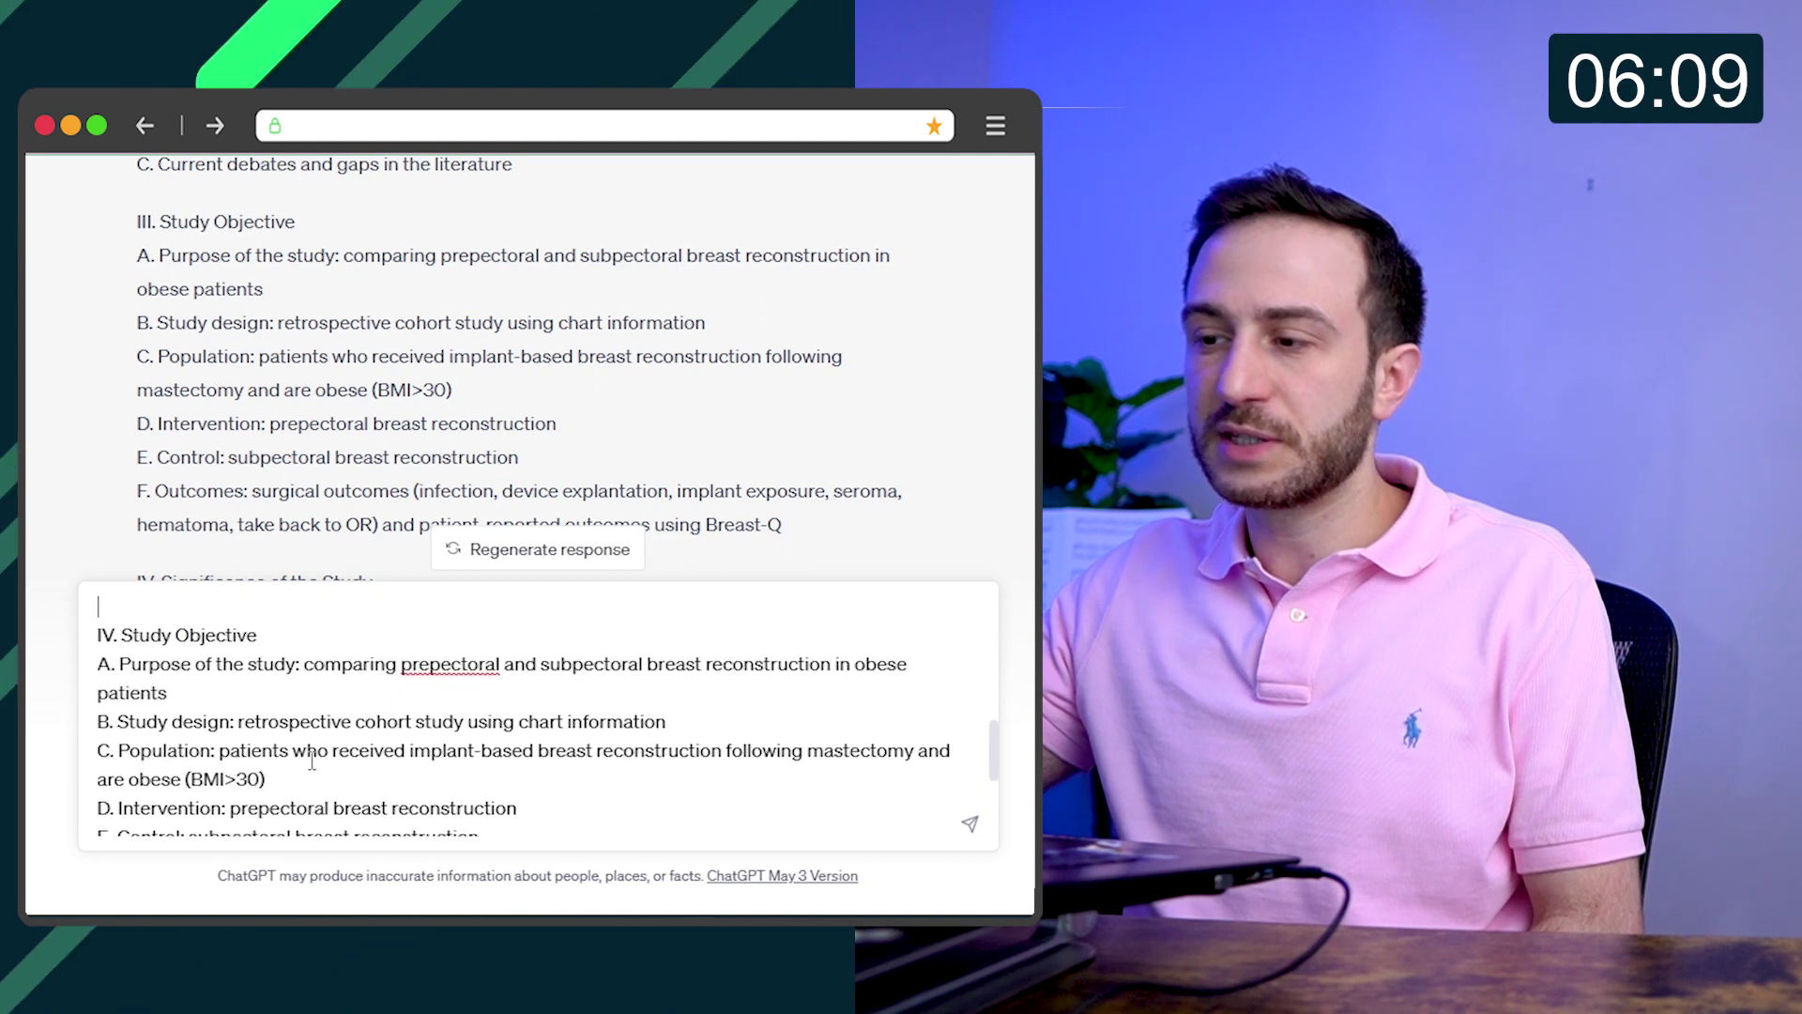
{"action": "scroll", "coordinate": [314, 754], "scroll_direction": "up", "scroll_amount": 1}
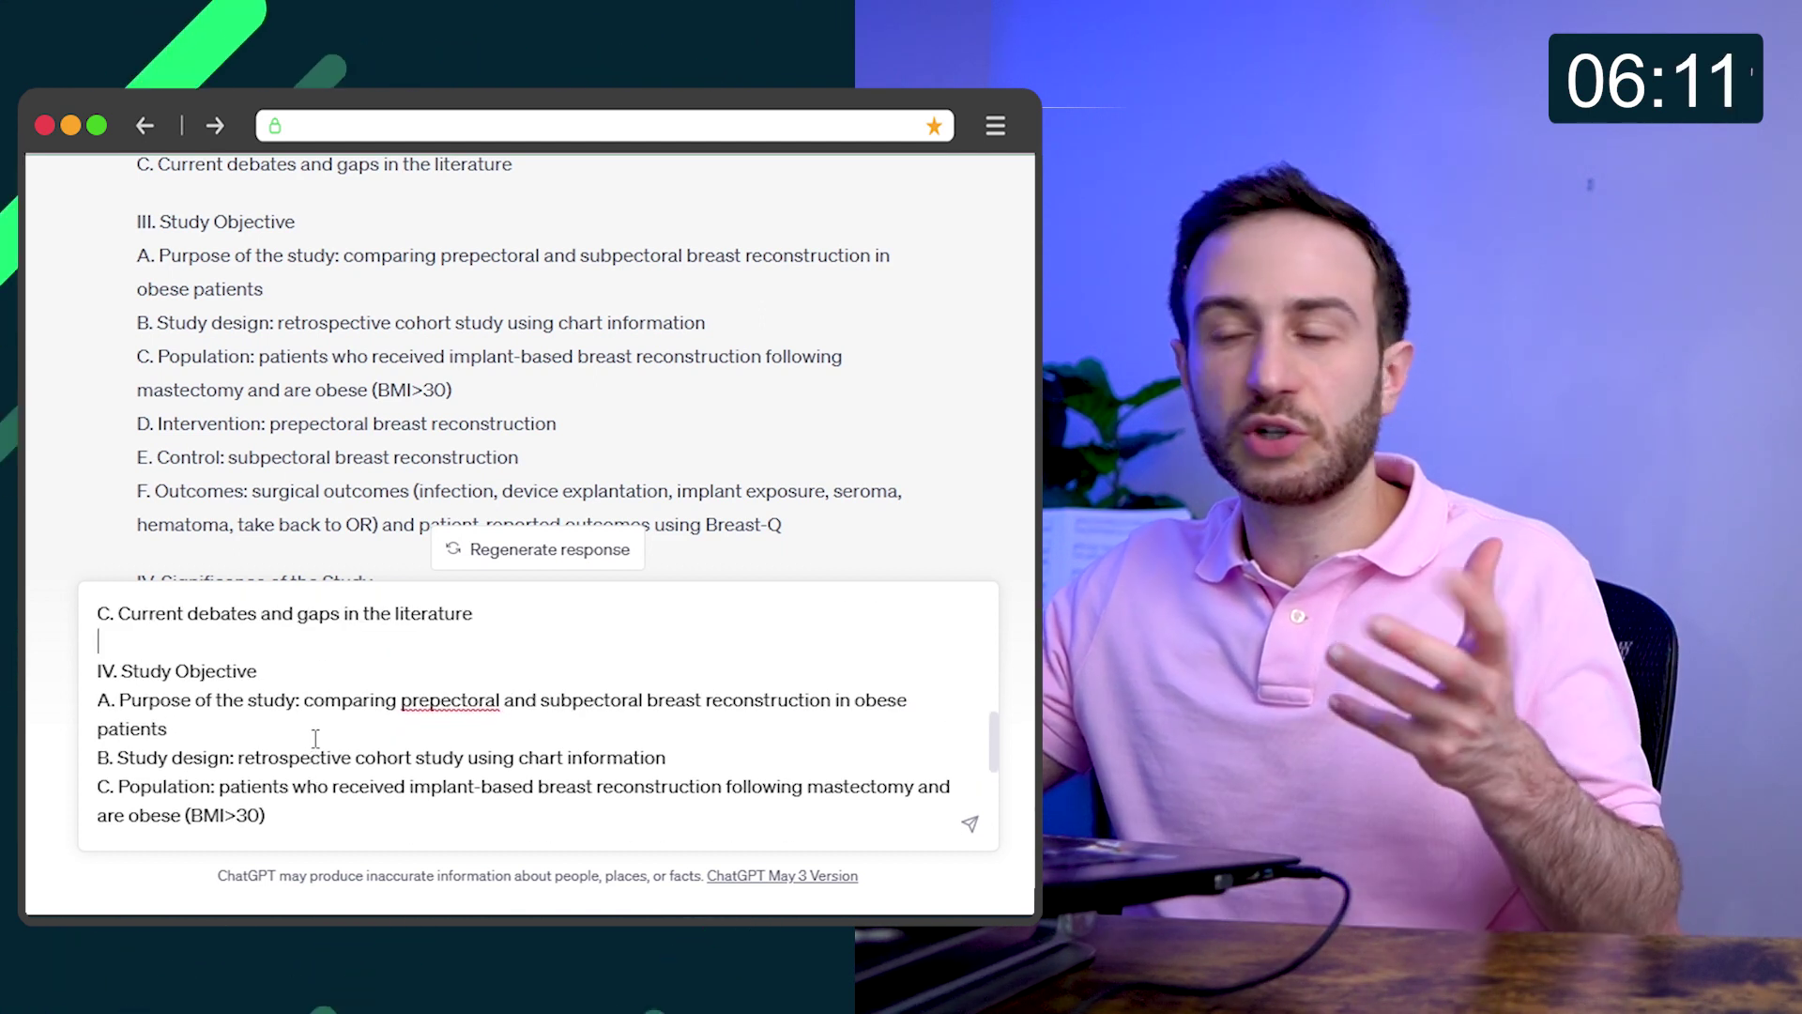
{"action": "left_click_drag", "start_coordinate": [96, 758], "coordinate": [268, 816]}
{"action": "scroll", "coordinate": [282, 713], "scroll_direction": "down", "scroll_amount": 3}
{"action": "mouse_move", "coordinate": [284, 712]}
{"action": "left_mouse_down"}
{"action": "mouse_move", "coordinate": [825, 817]}
{"action": "mouse_move", "coordinate": [824, 717]}
{"action": "left_mouse_up"}
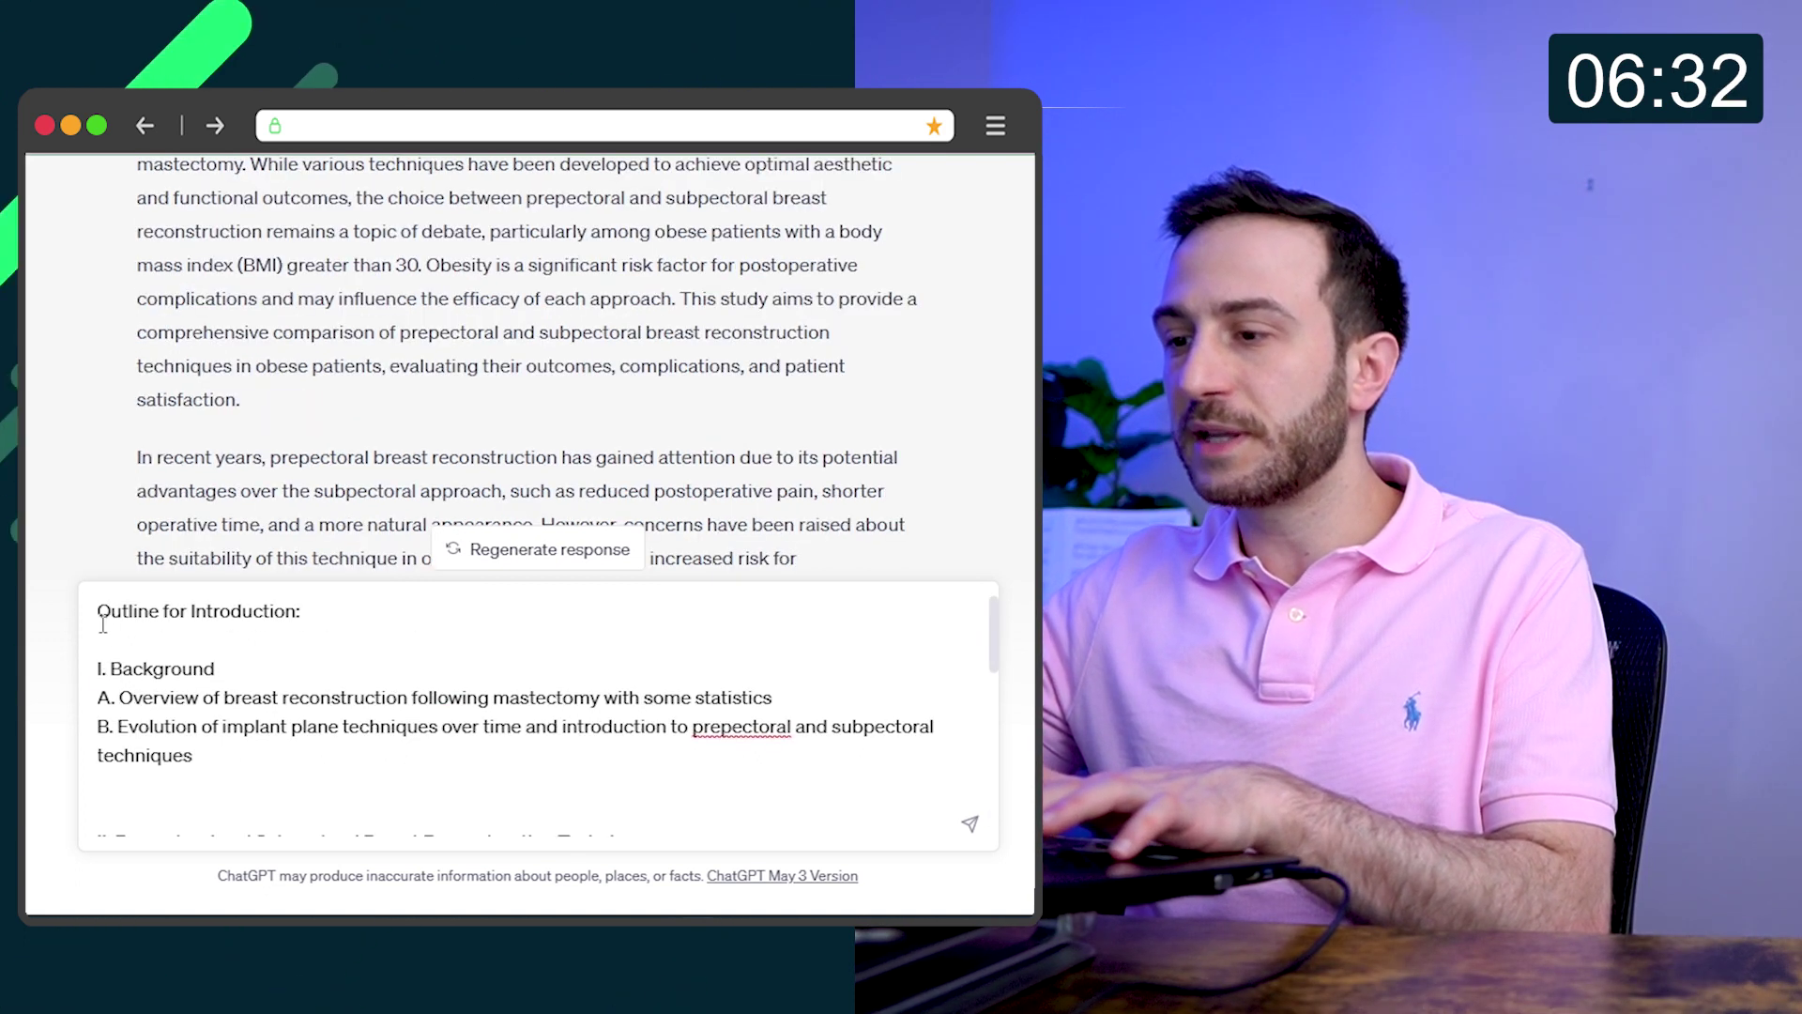
- Separate the prompt from the outline and require references from PubMed published after 2010
{"action": "type", "text": "Write an introduction for a research article comparing prepectoral vs. subpectoral breast reconstruction in obese patients with BMI >30, write like a human, no plagiarism"}
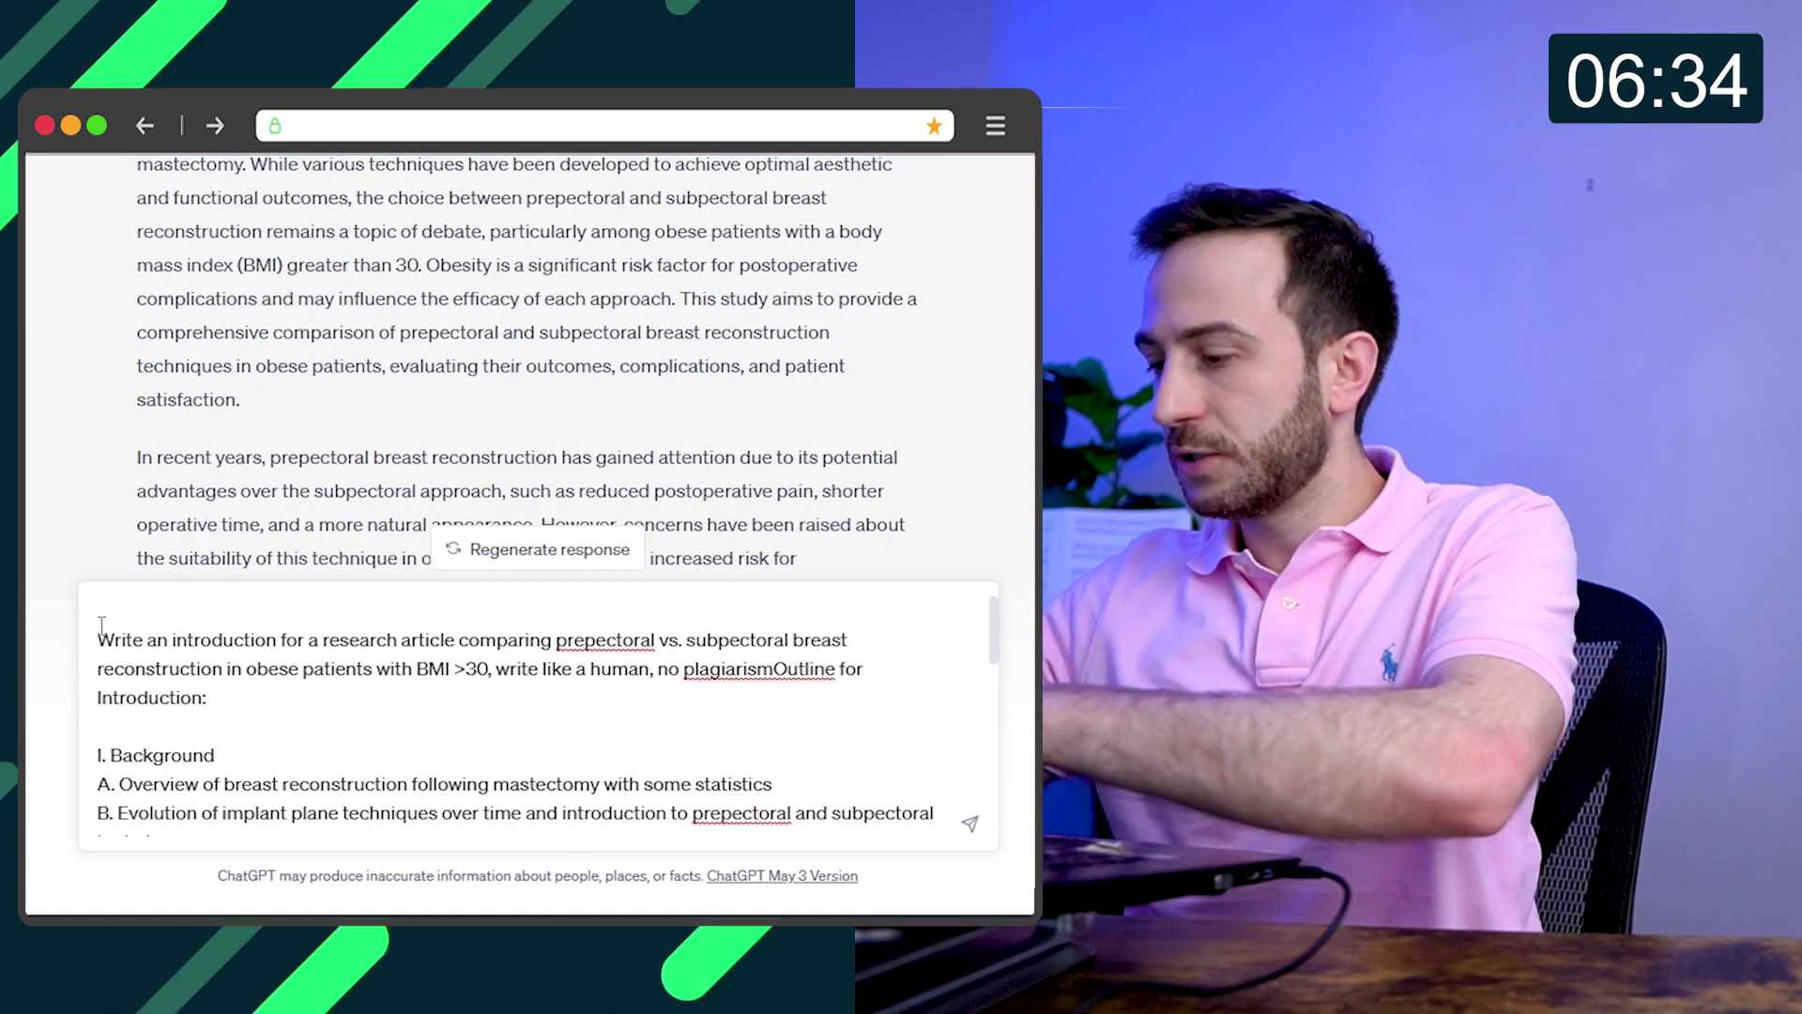
{"action": "key", "text": "Return"}
{"action": "key", "text": "Return"}
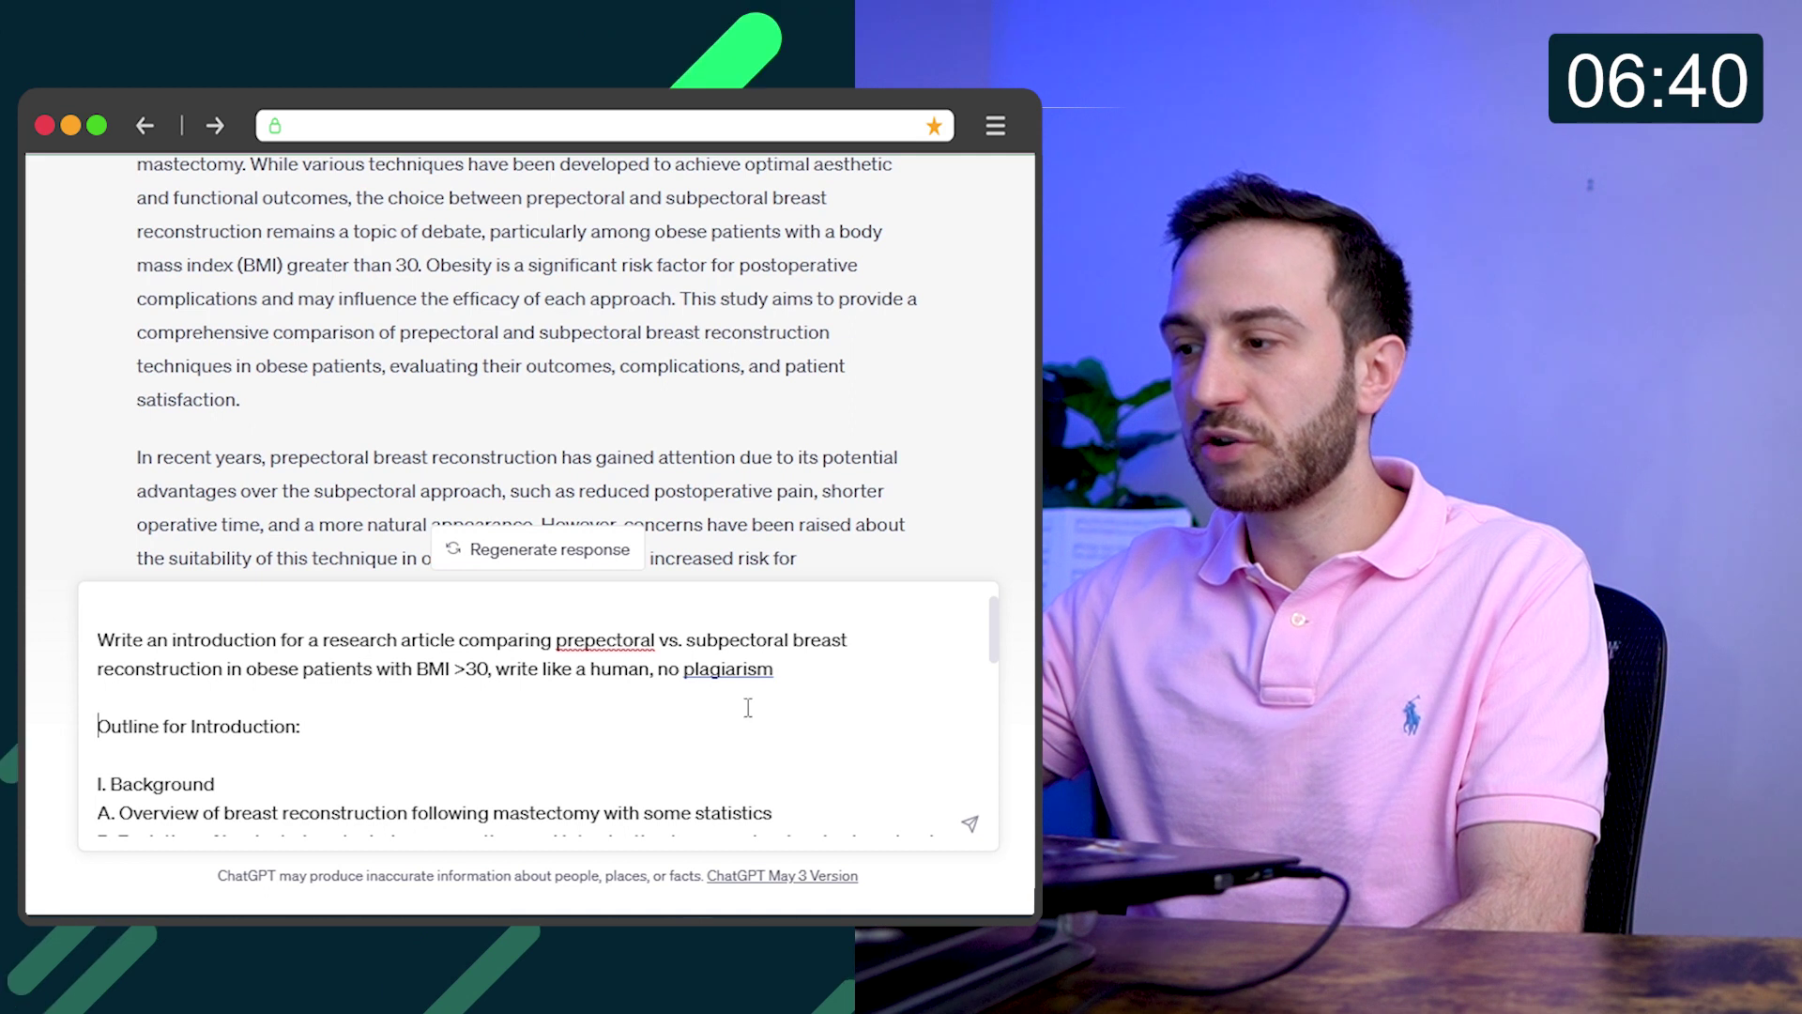
{"action": "left_click", "coordinate": [804, 671]}
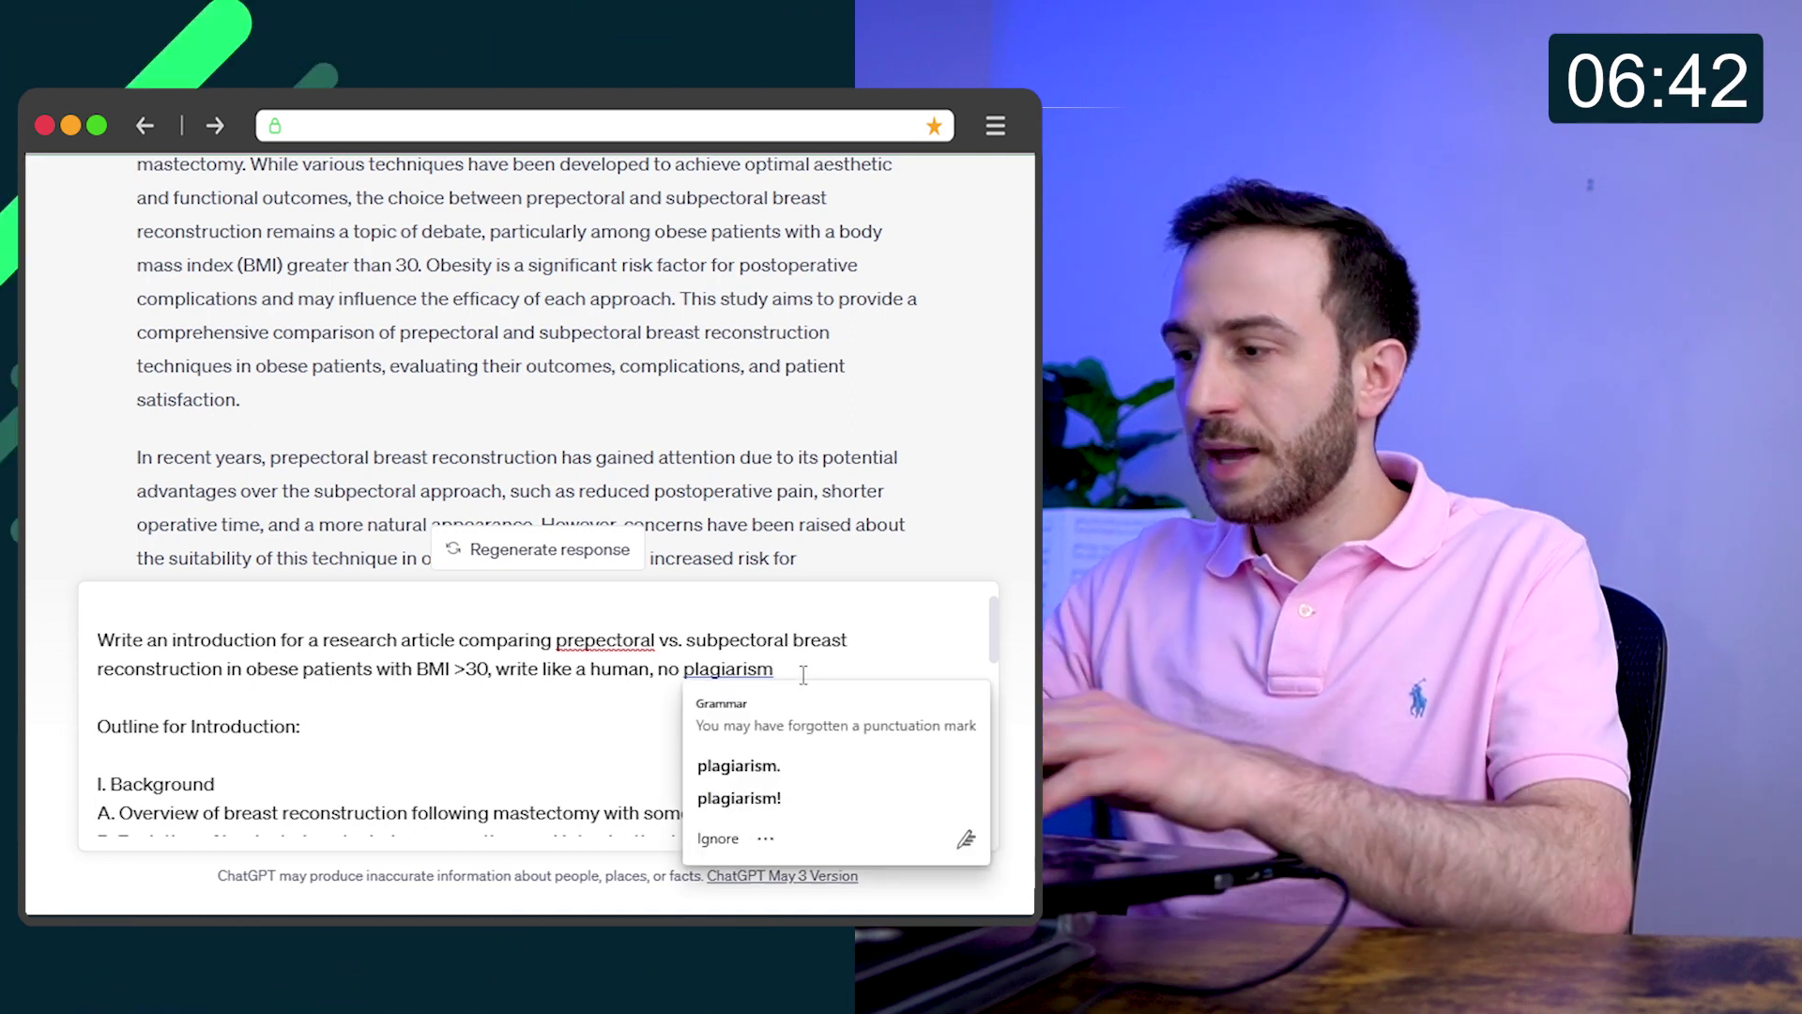
{"action": "type", "text": ", add references"}
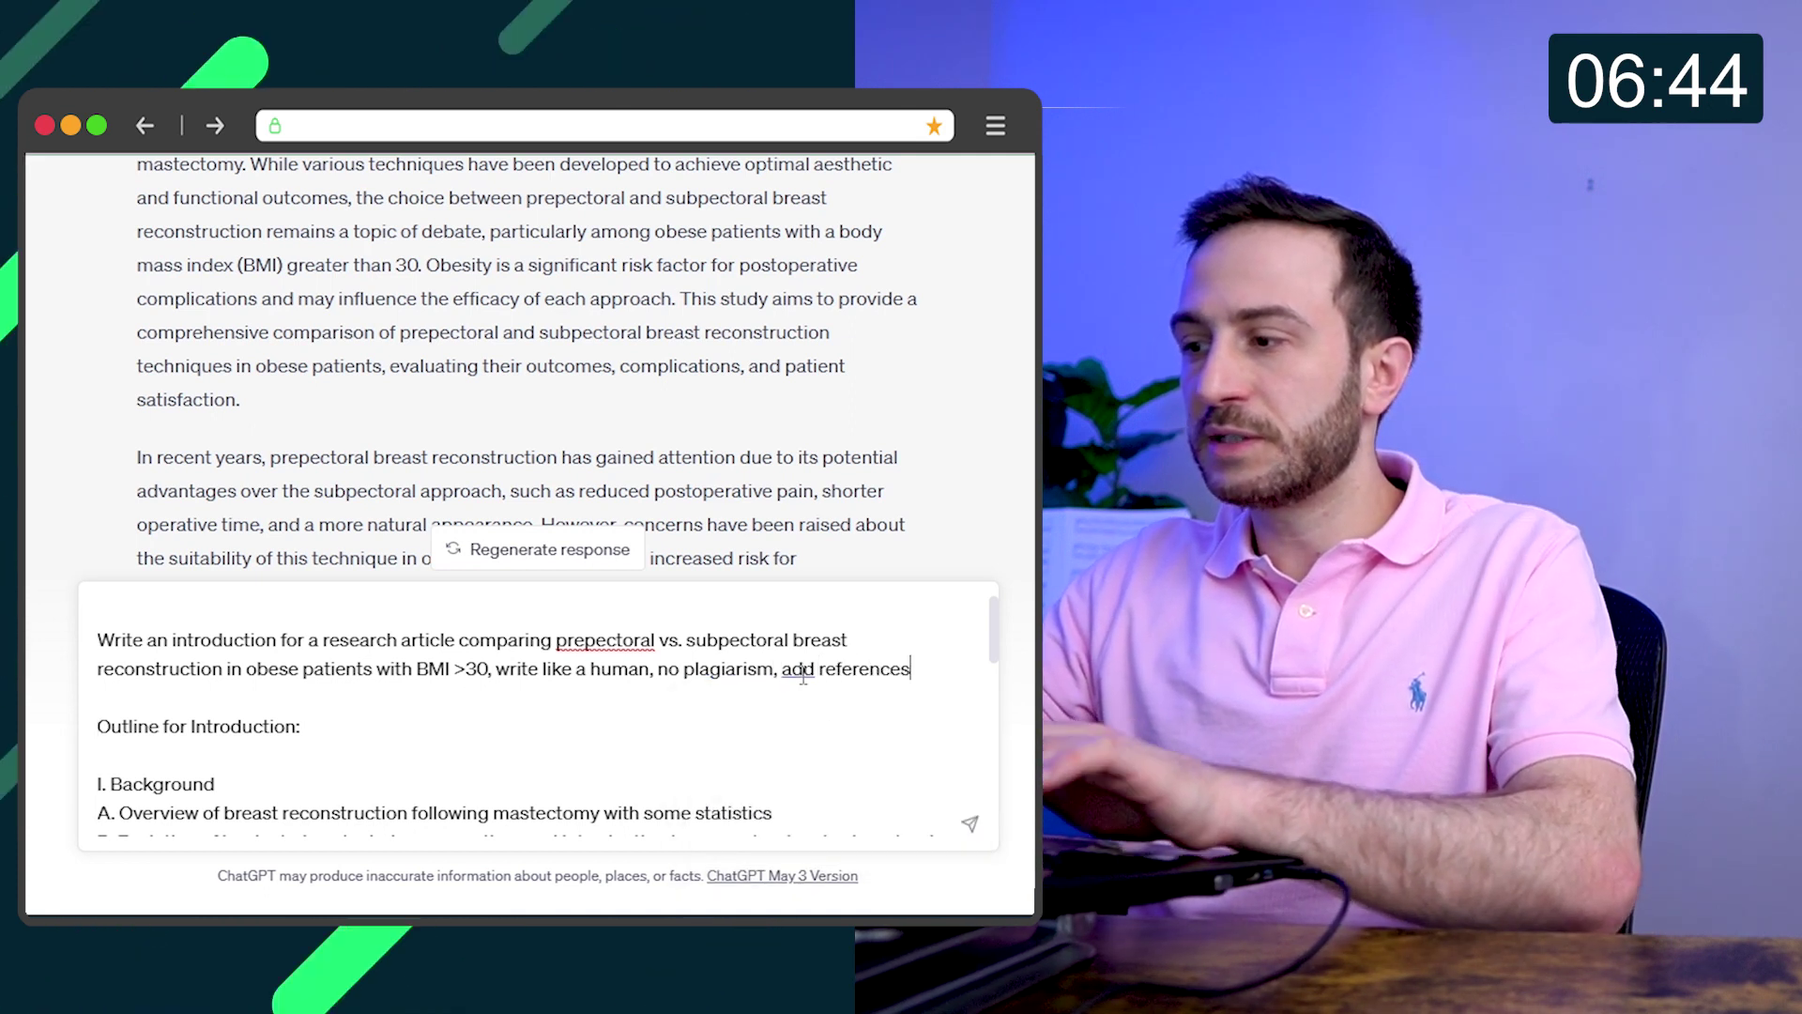
{"action": "type", "text": ","}
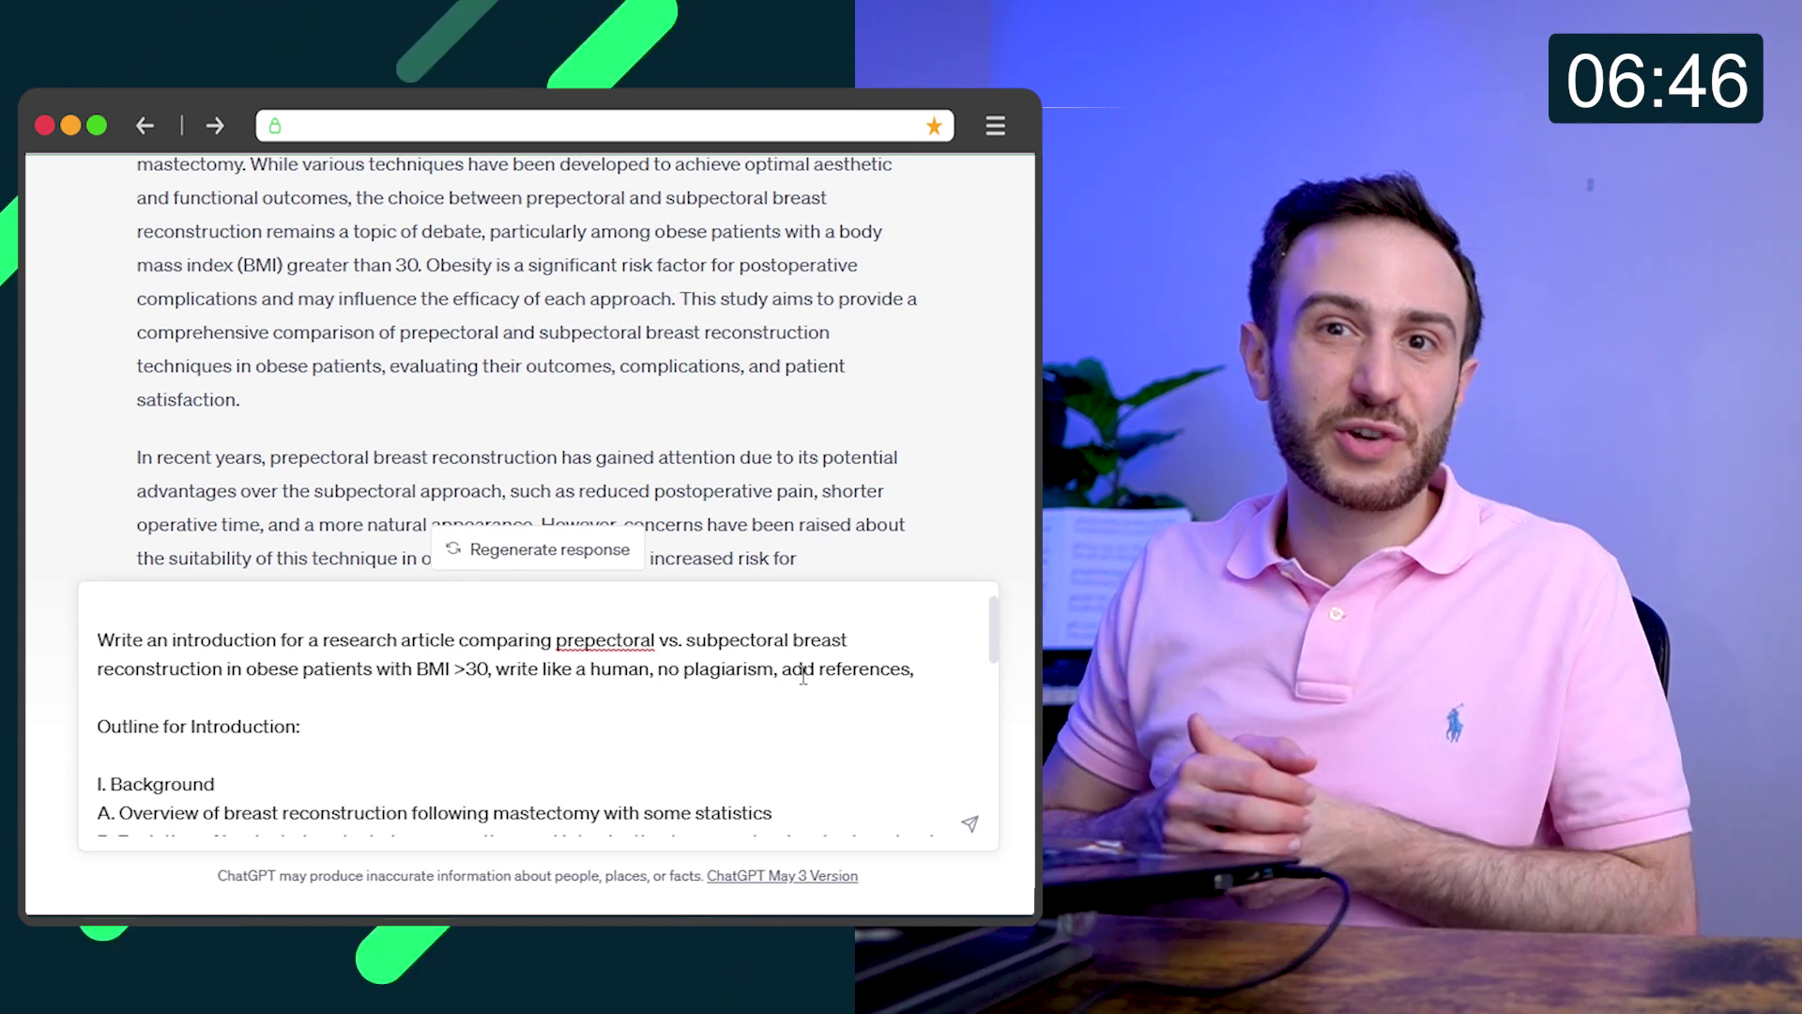
{"action": "type", "text": " use references"}
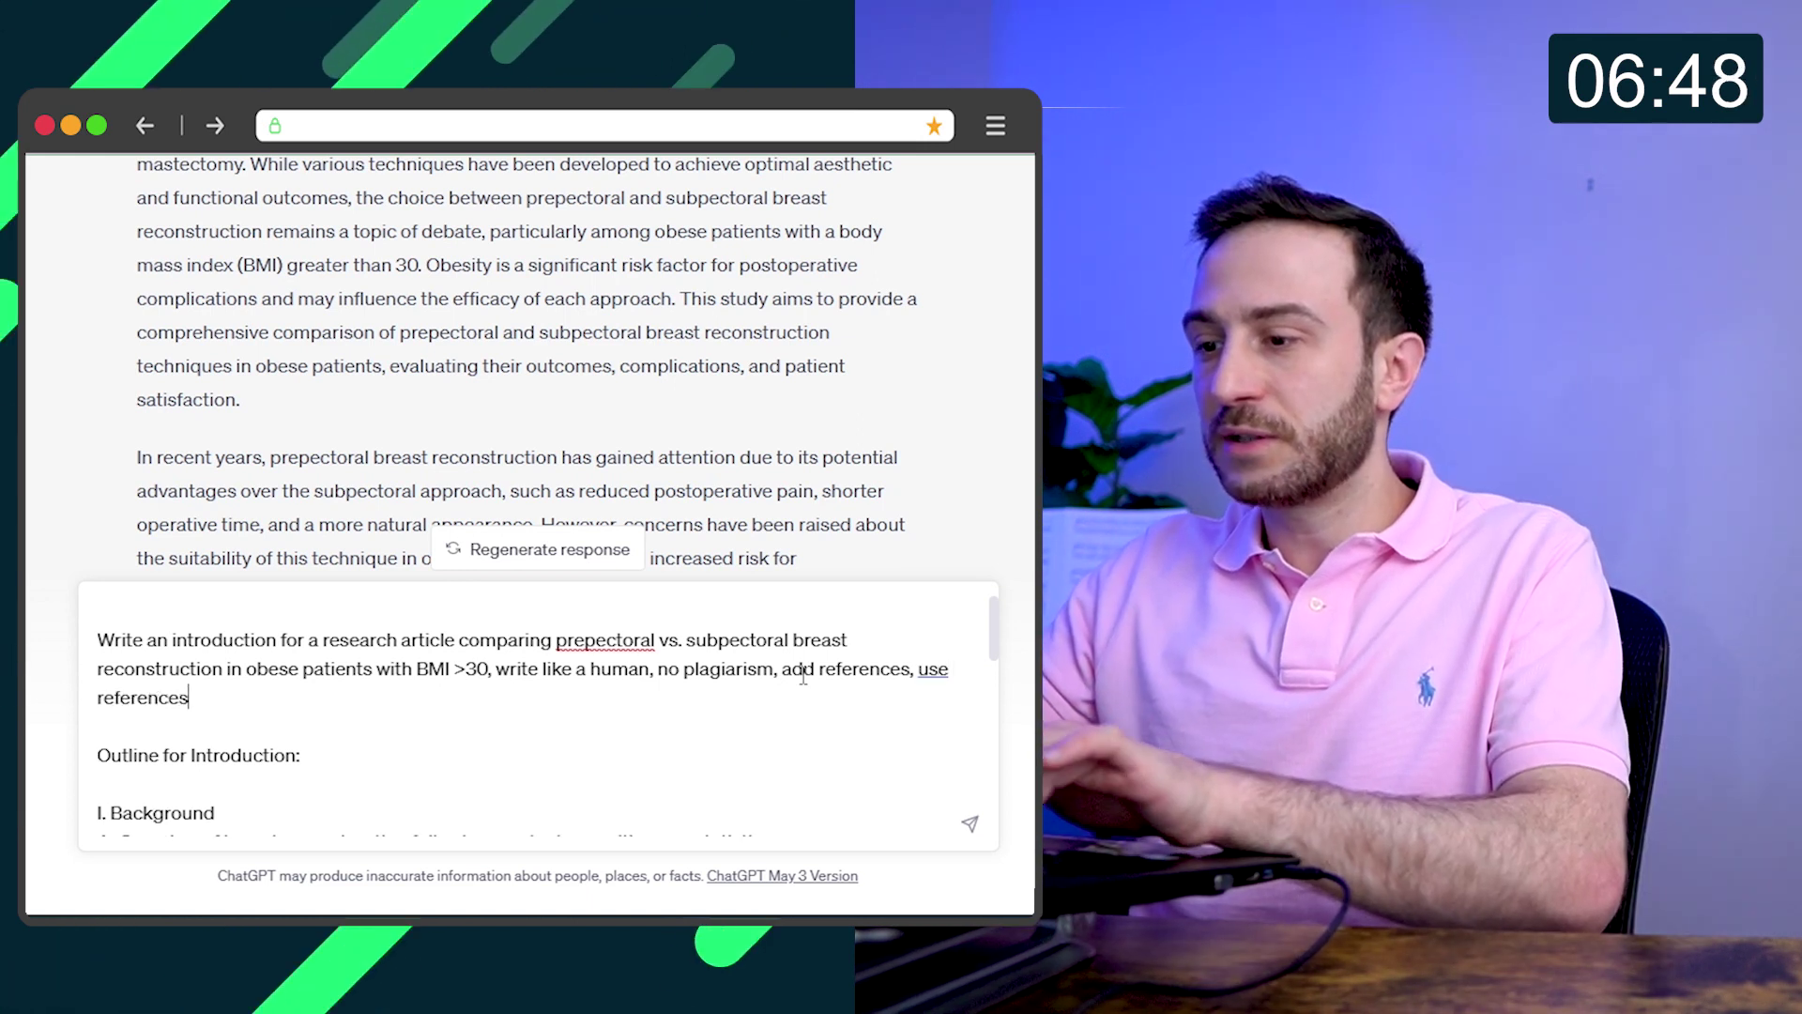
{"action": "type", "text": " onl"}
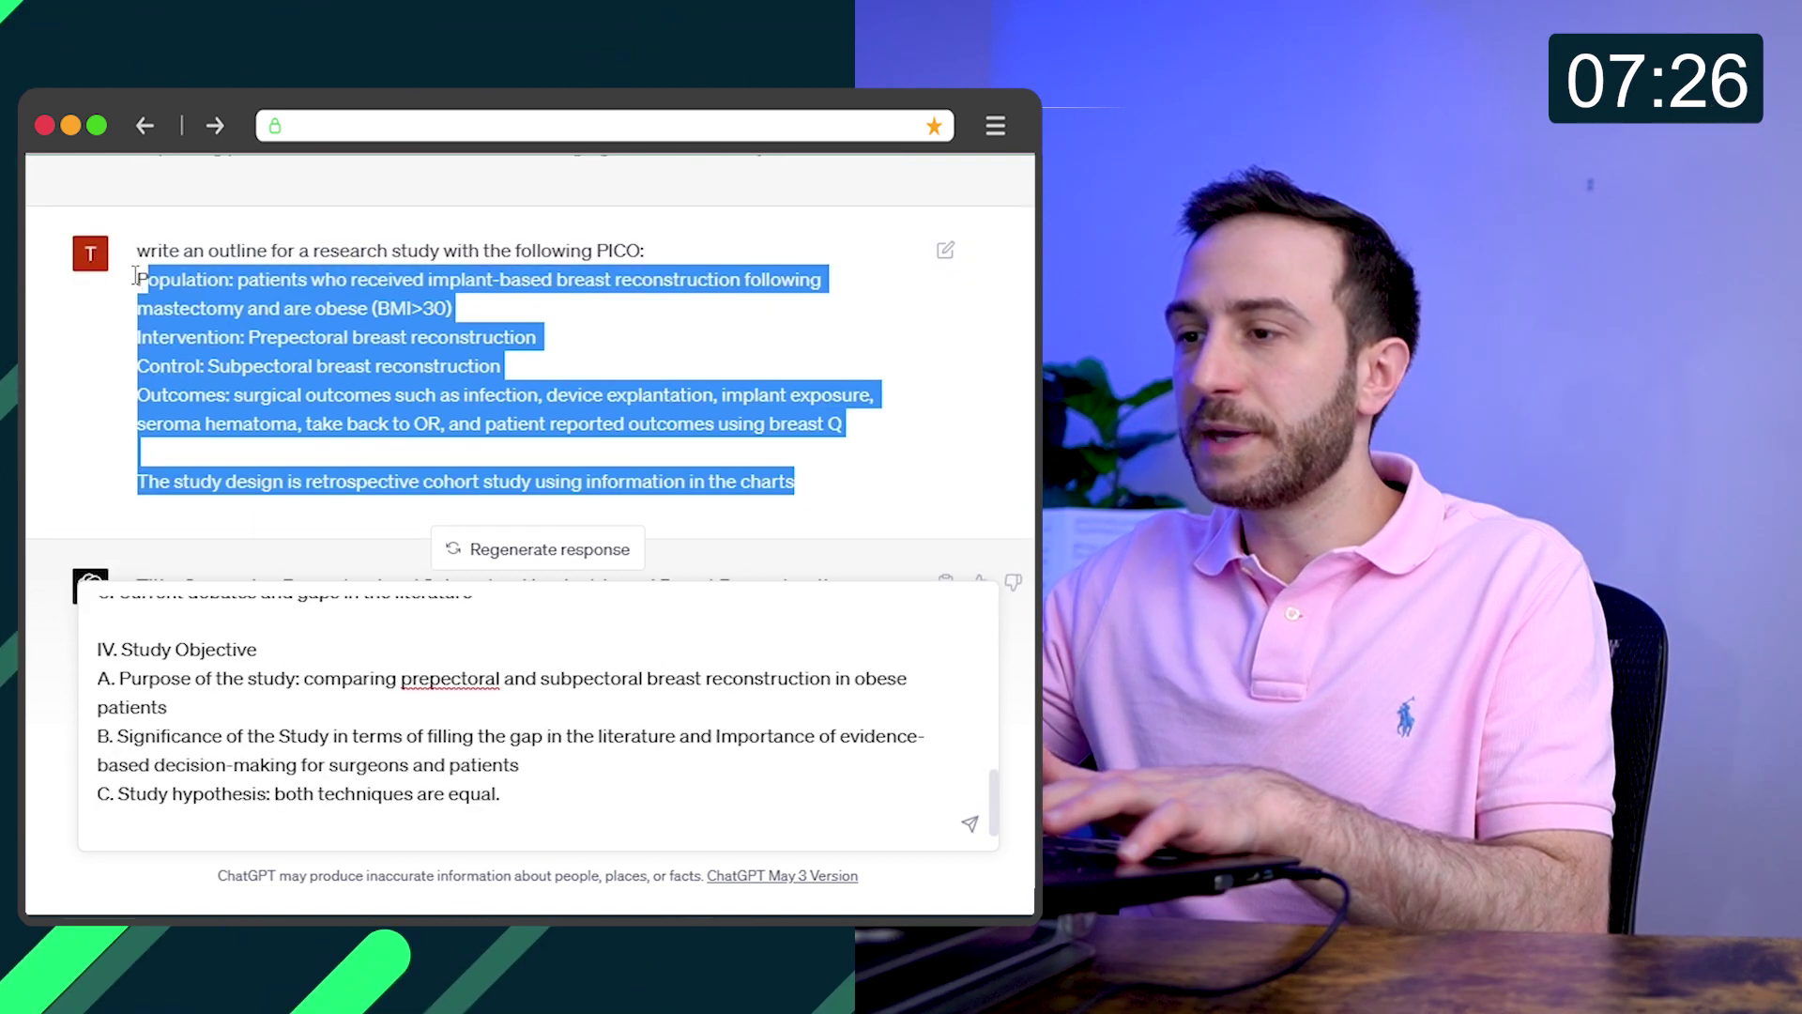
- Copy the earlier PICO message and paste it on a new line at the prompt's end
{"action": "left_click_drag", "start_coordinate": [803, 469], "coordinate": [136, 250]}
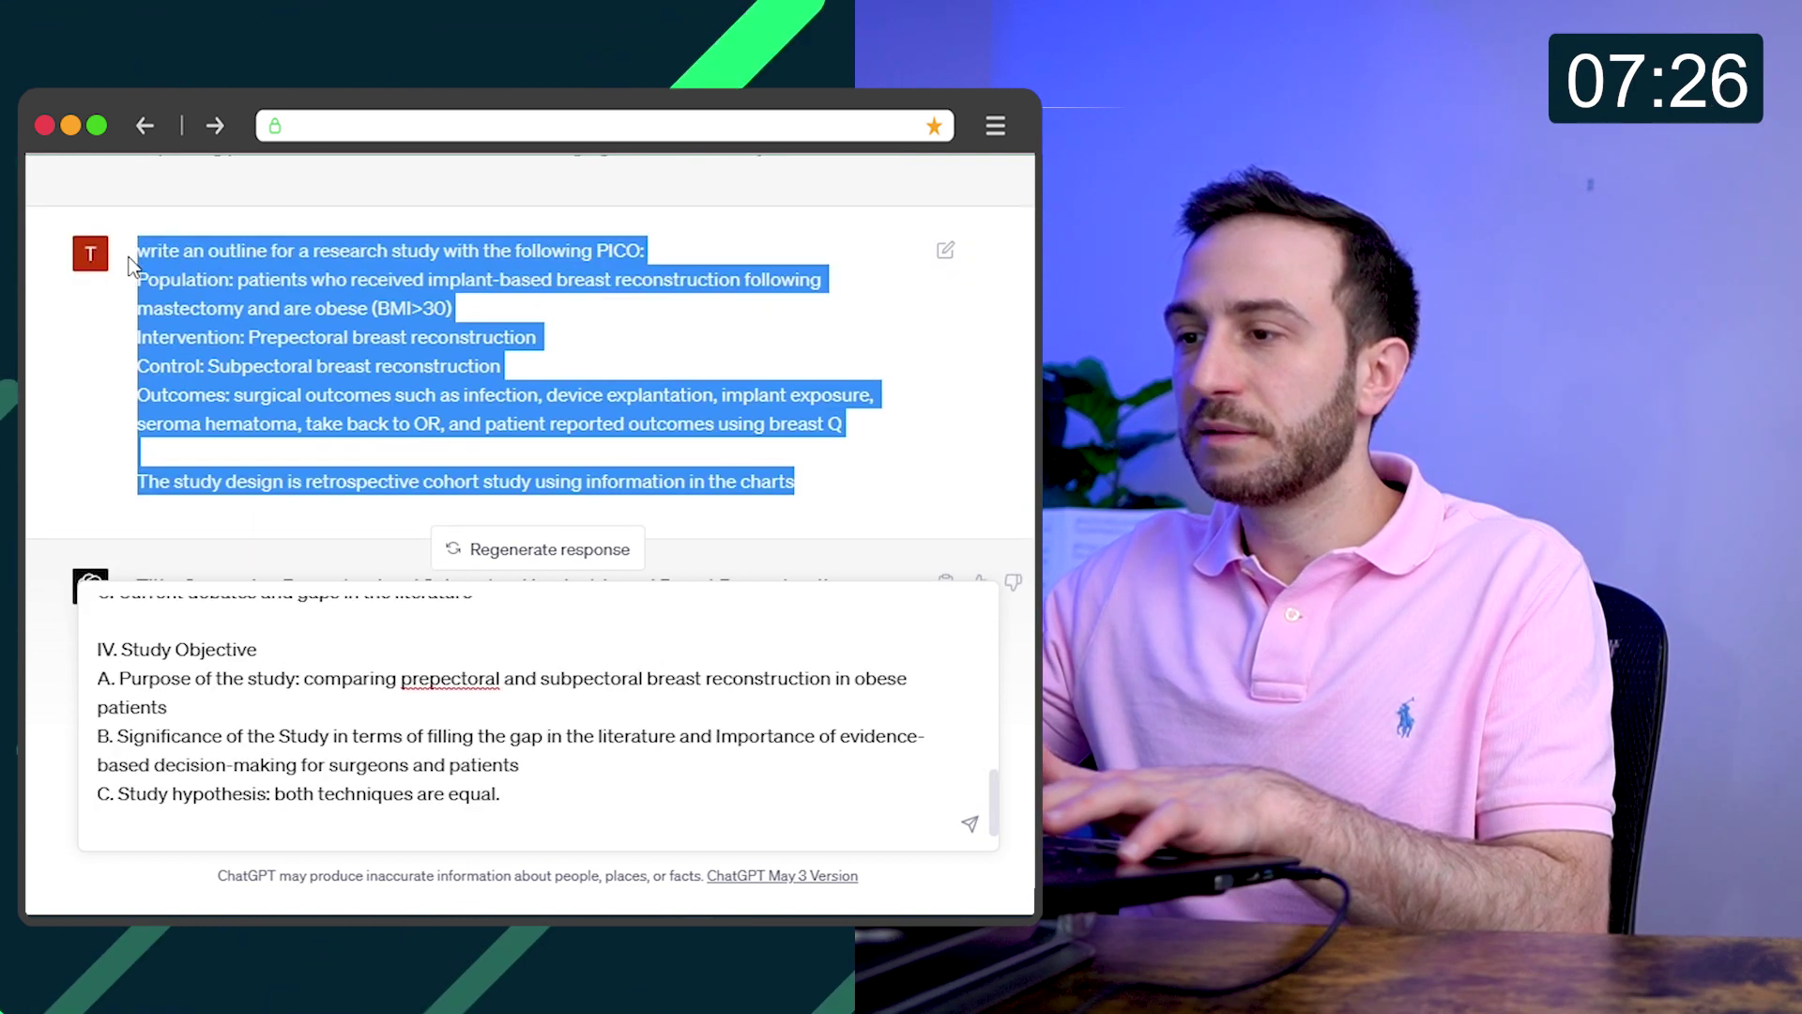
{"action": "right_click", "coordinate": [141, 251]}
{"action": "left_click", "coordinate": [212, 268]}
{"action": "left_click", "coordinate": [472, 821]}
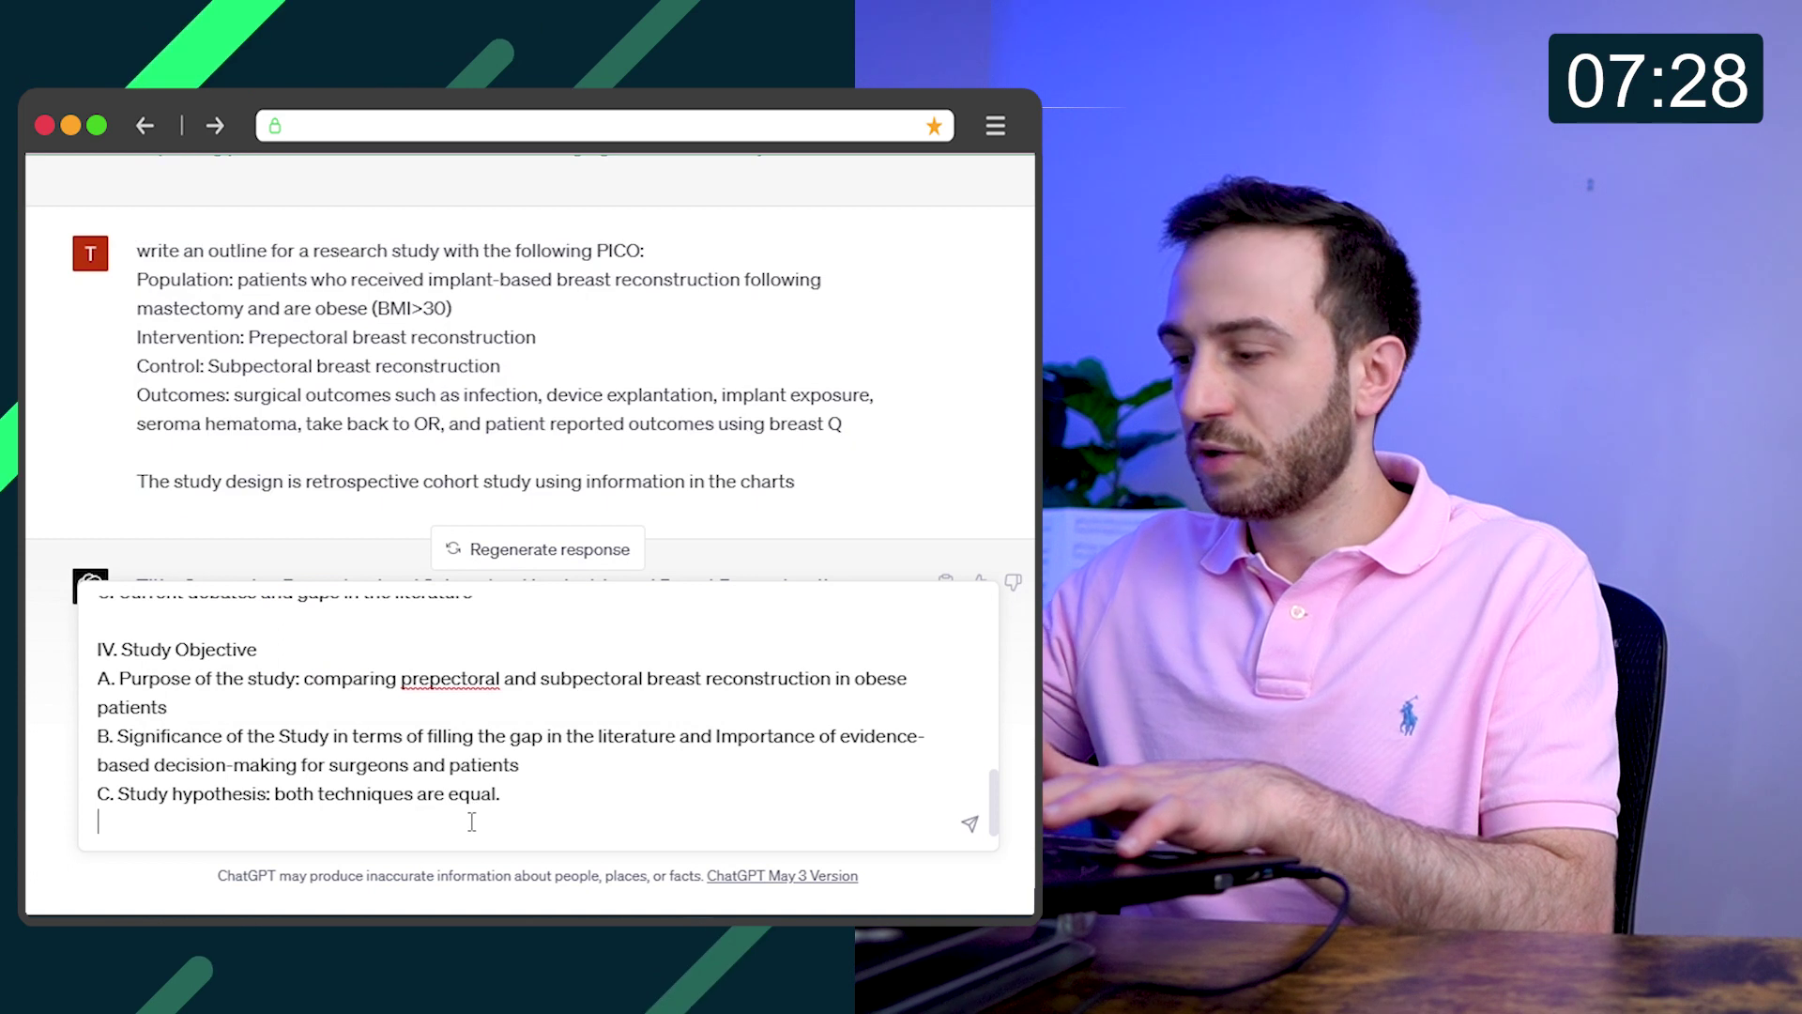
{"action": "key", "text": "shift+Return"}
{"action": "type", "text": "just for your reference"}
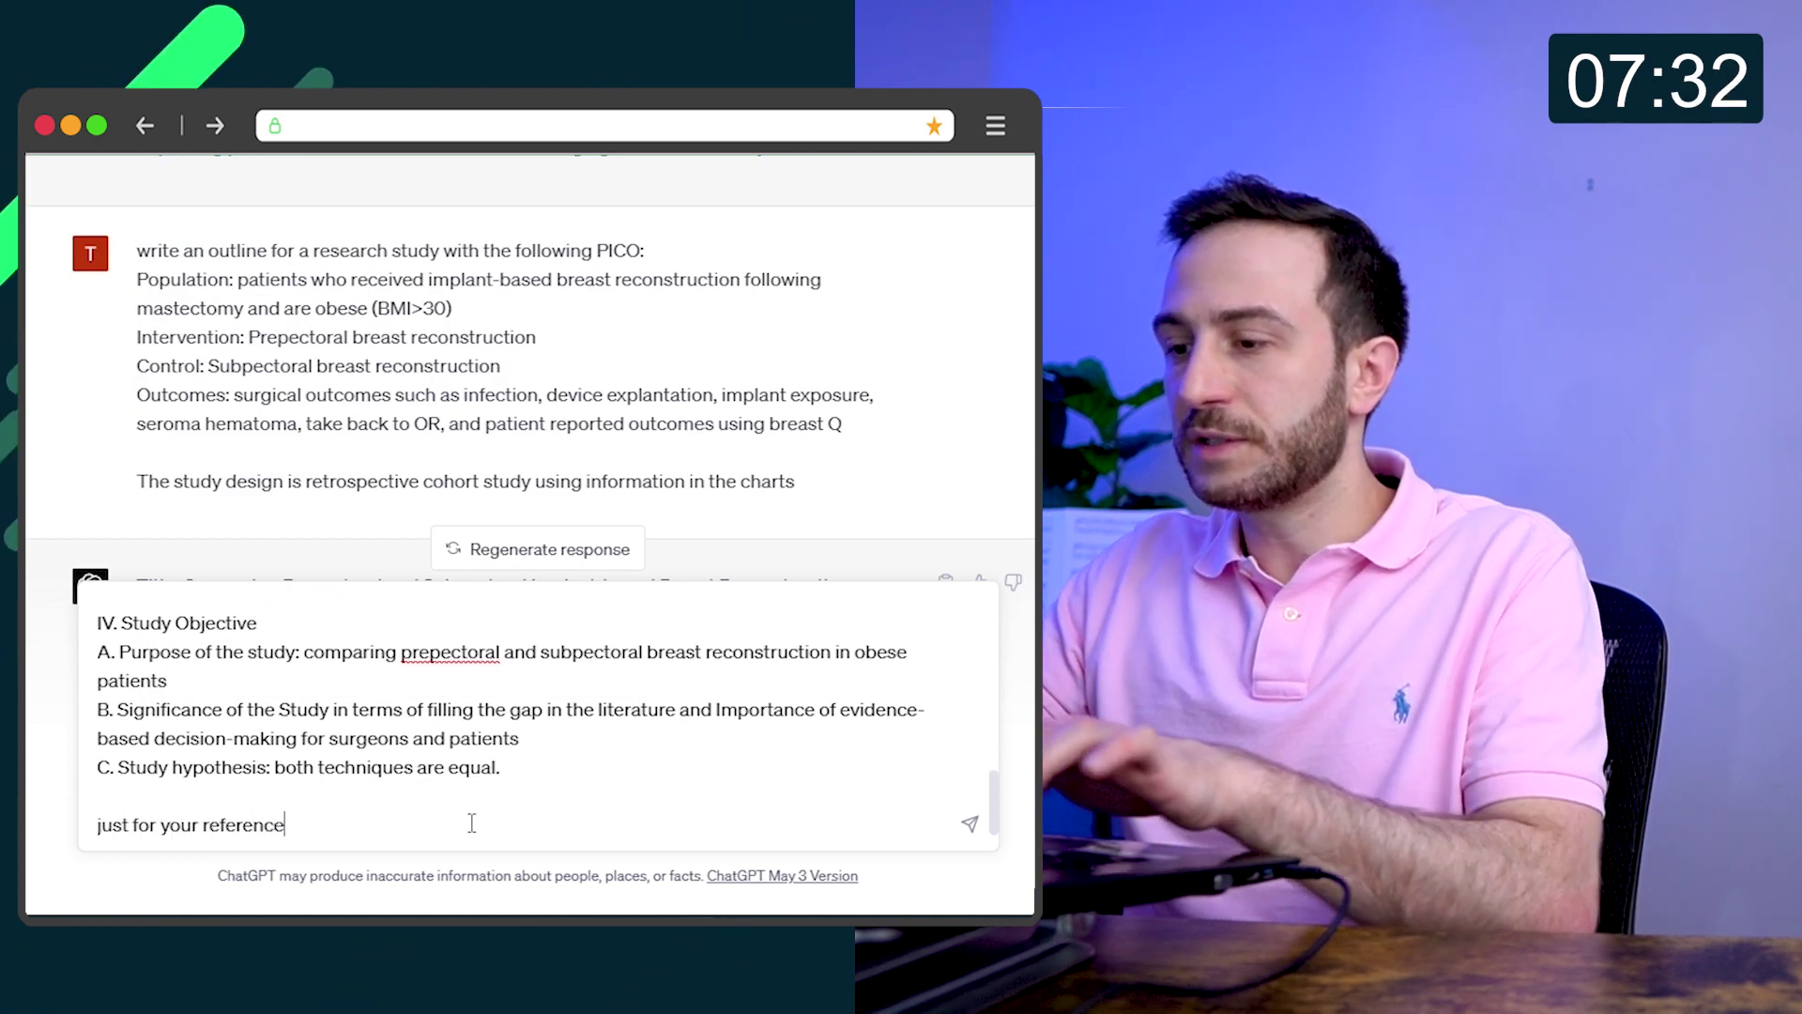
{"action": "type", "text": ","}
{"action": "key", "text": "ctrl+v"}
{"action": "scroll", "coordinate": [471, 821], "scroll_direction": "up", "scroll_amount": 2}
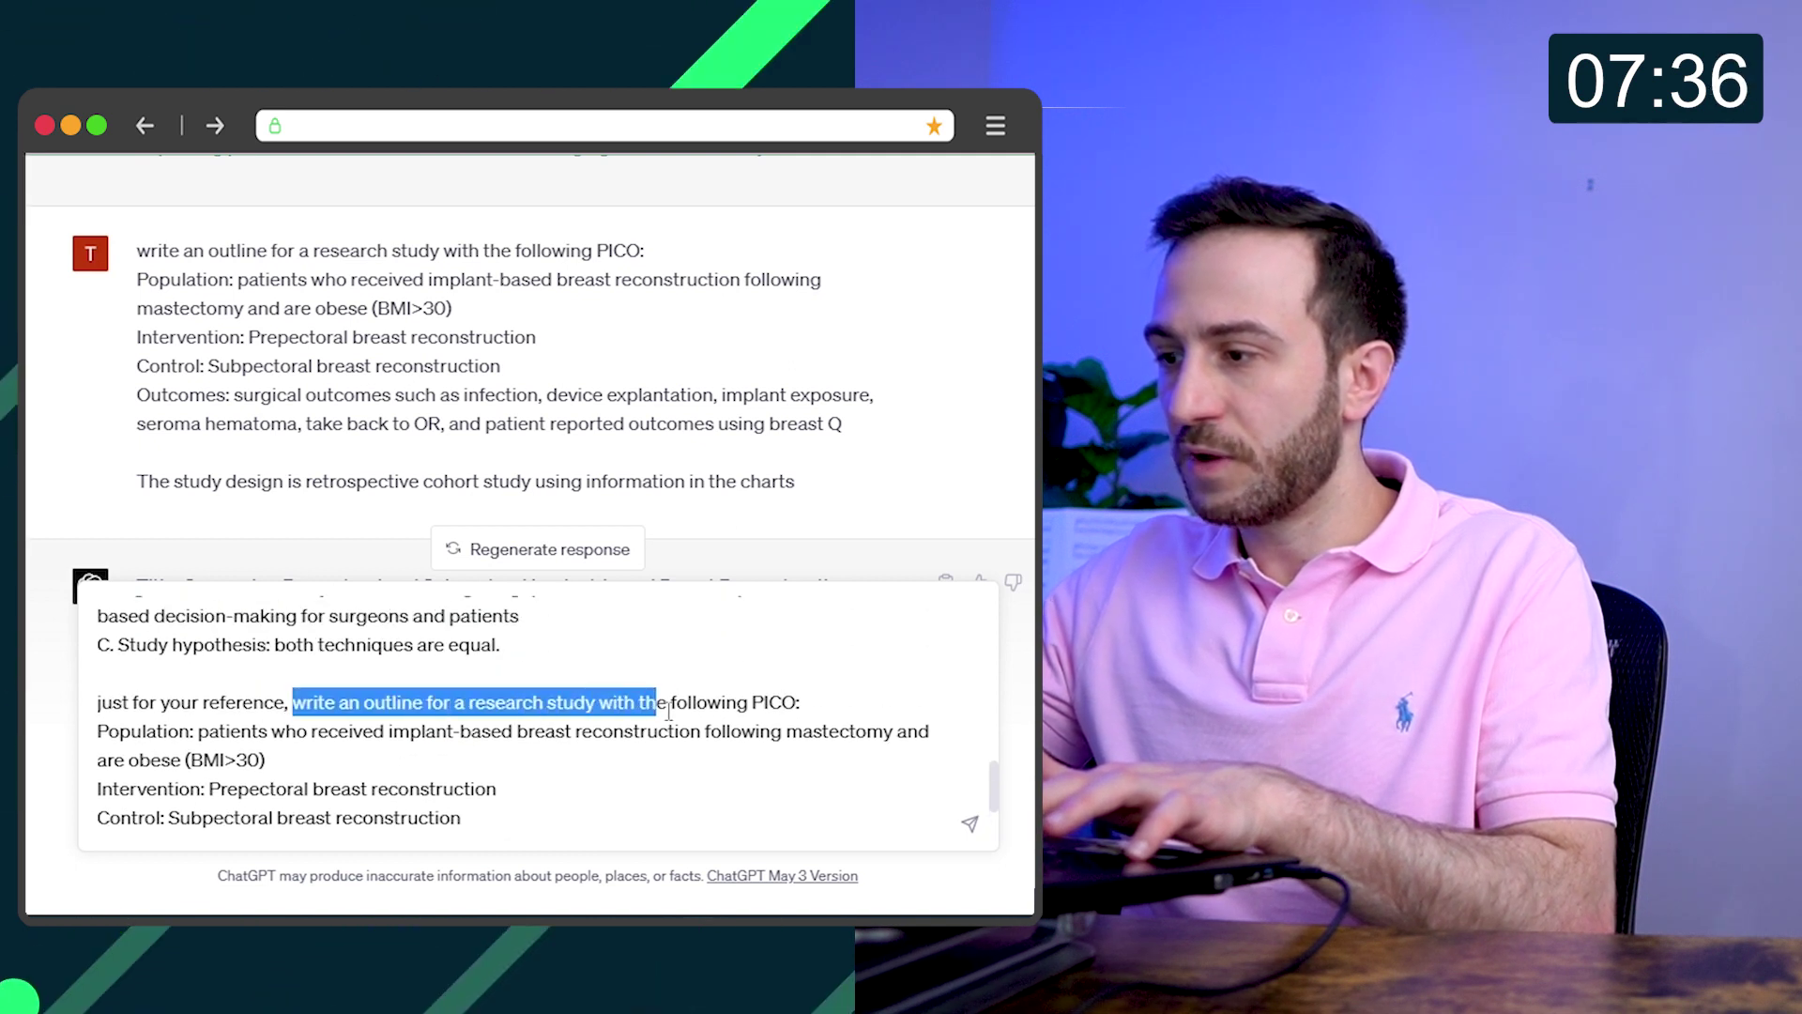
{"action": "type", "text": "my"}
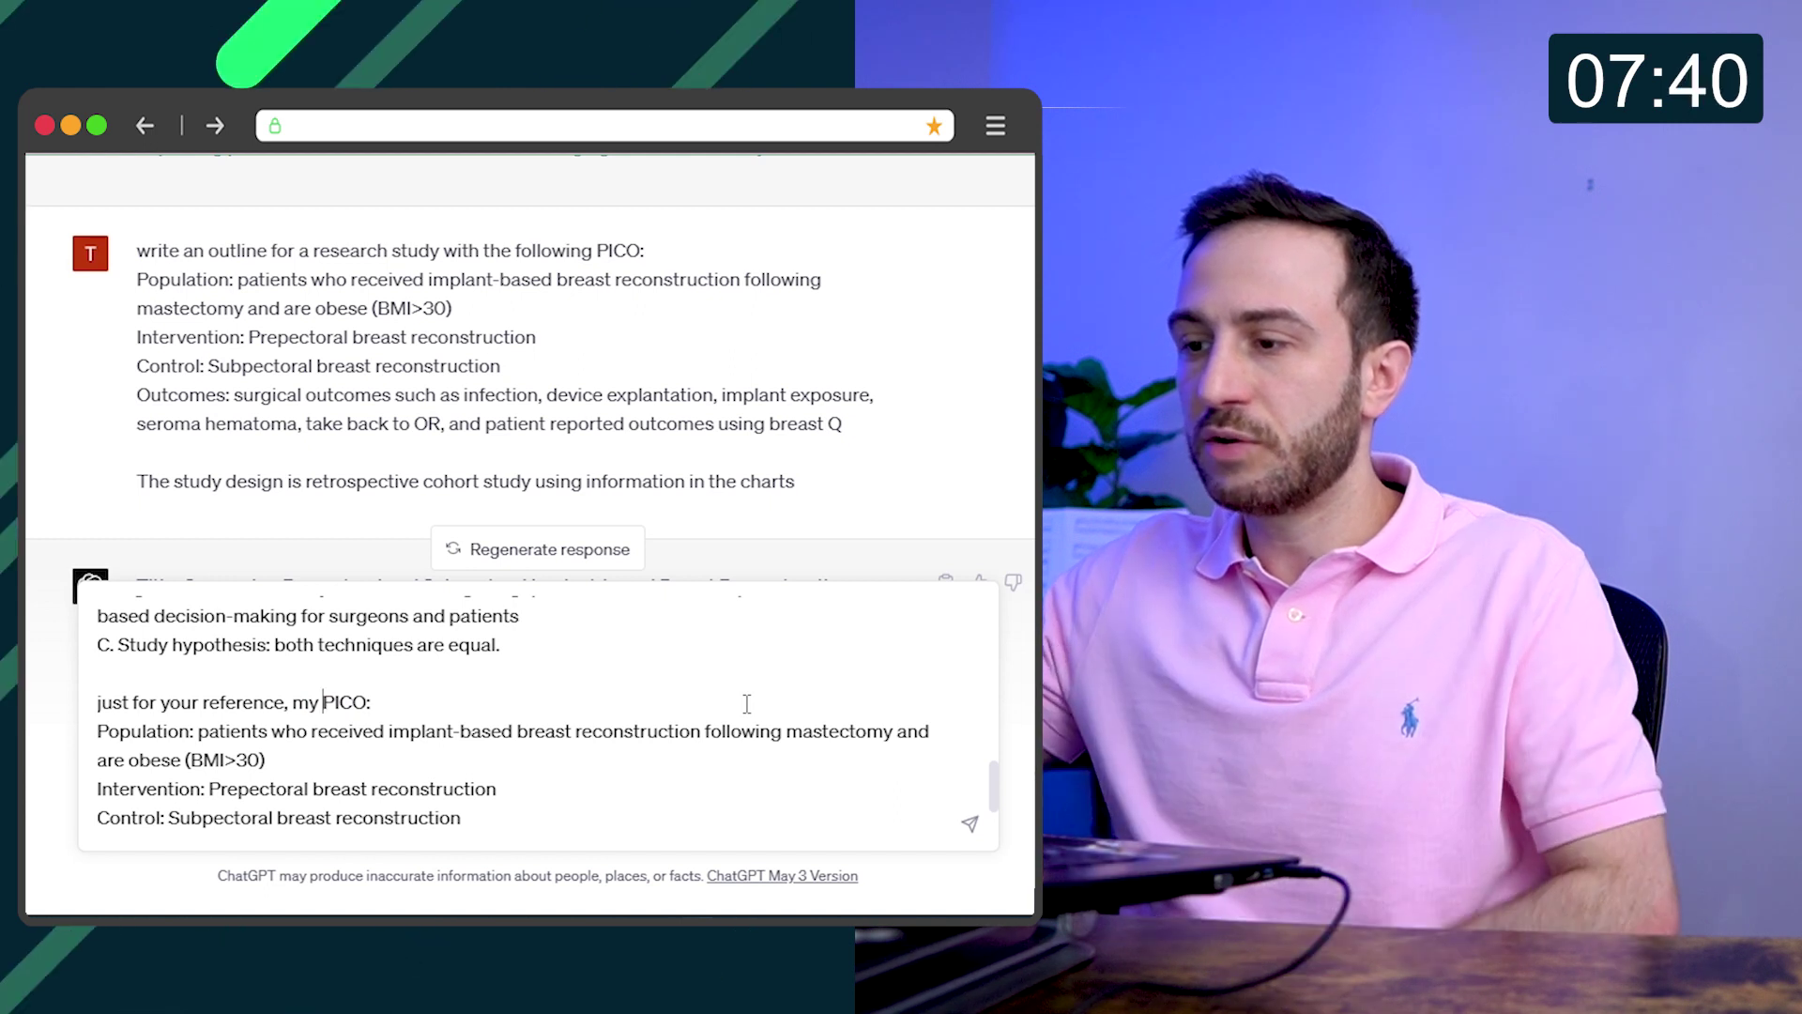
{"action": "scroll", "coordinate": [977, 774], "scroll_direction": "down", "scroll_amount": 2}
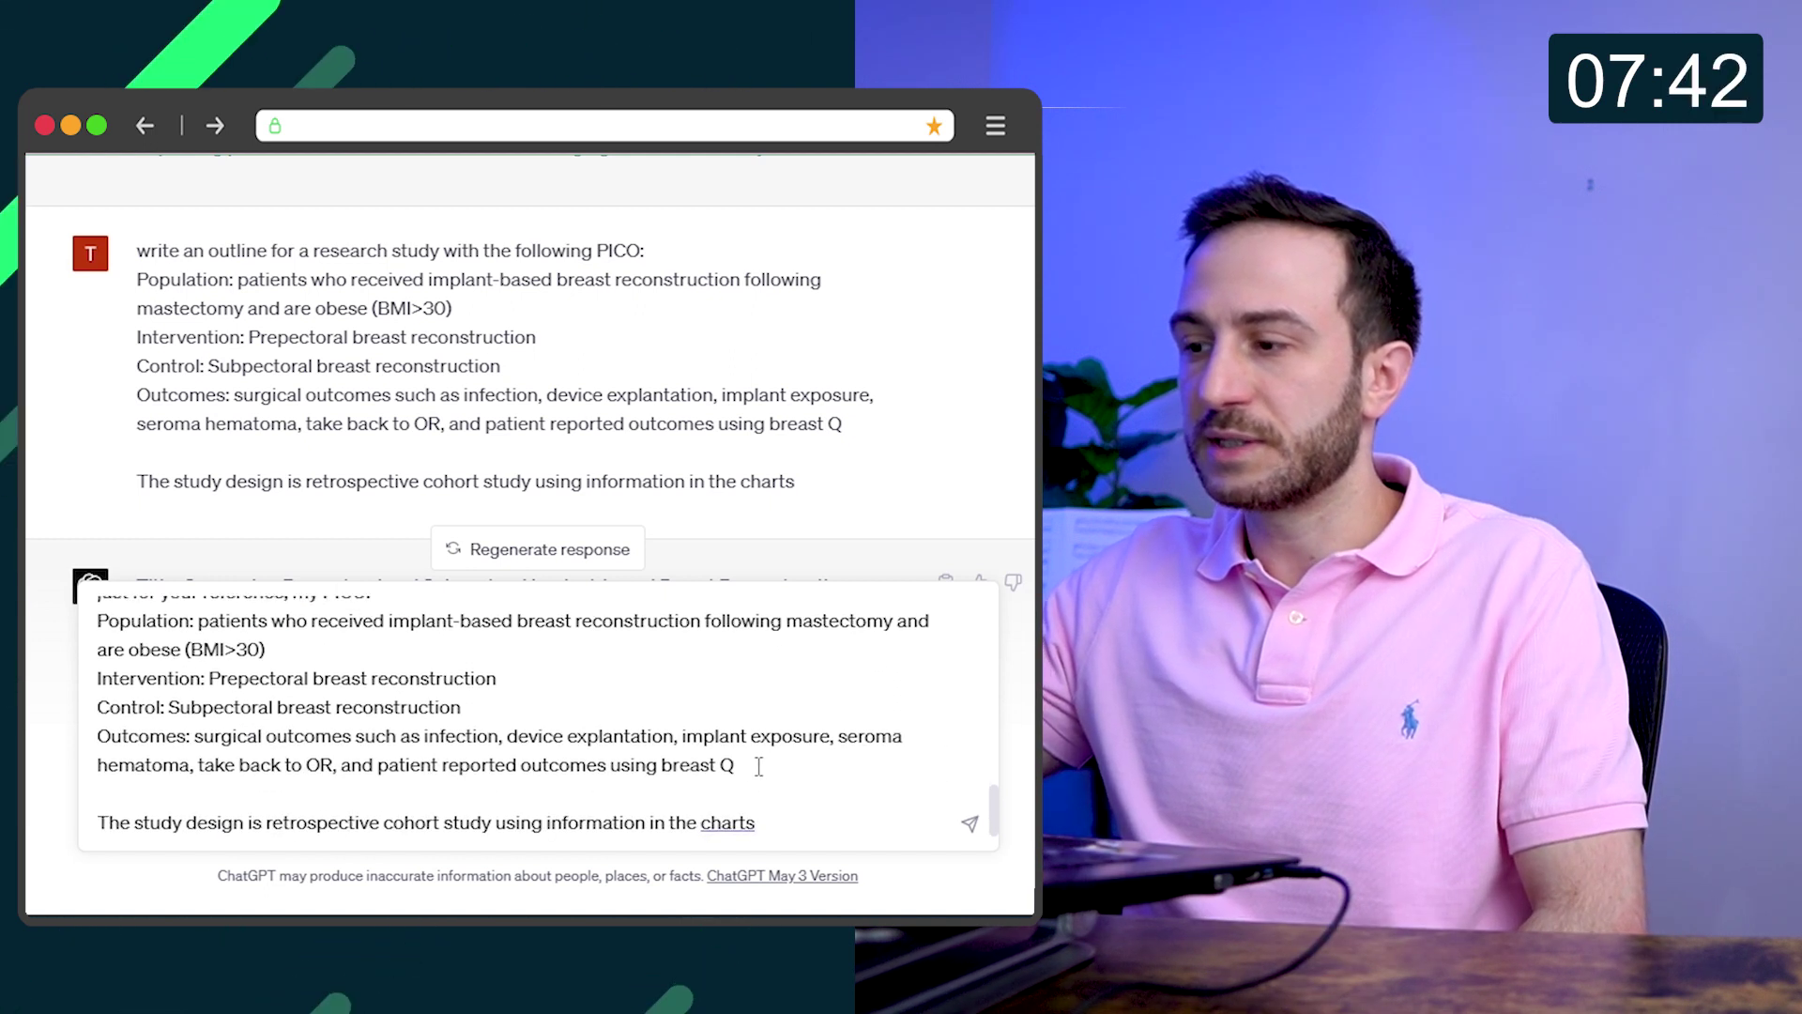
{"action": "scroll", "coordinate": [796, 789], "scroll_direction": "up", "scroll_amount": 5}
{"action": "scroll", "coordinate": [803, 781], "scroll_direction": "up", "scroll_amount": 5}
{"action": "scroll", "coordinate": [803, 778], "scroll_direction": "up", "scroll_amount": 2}
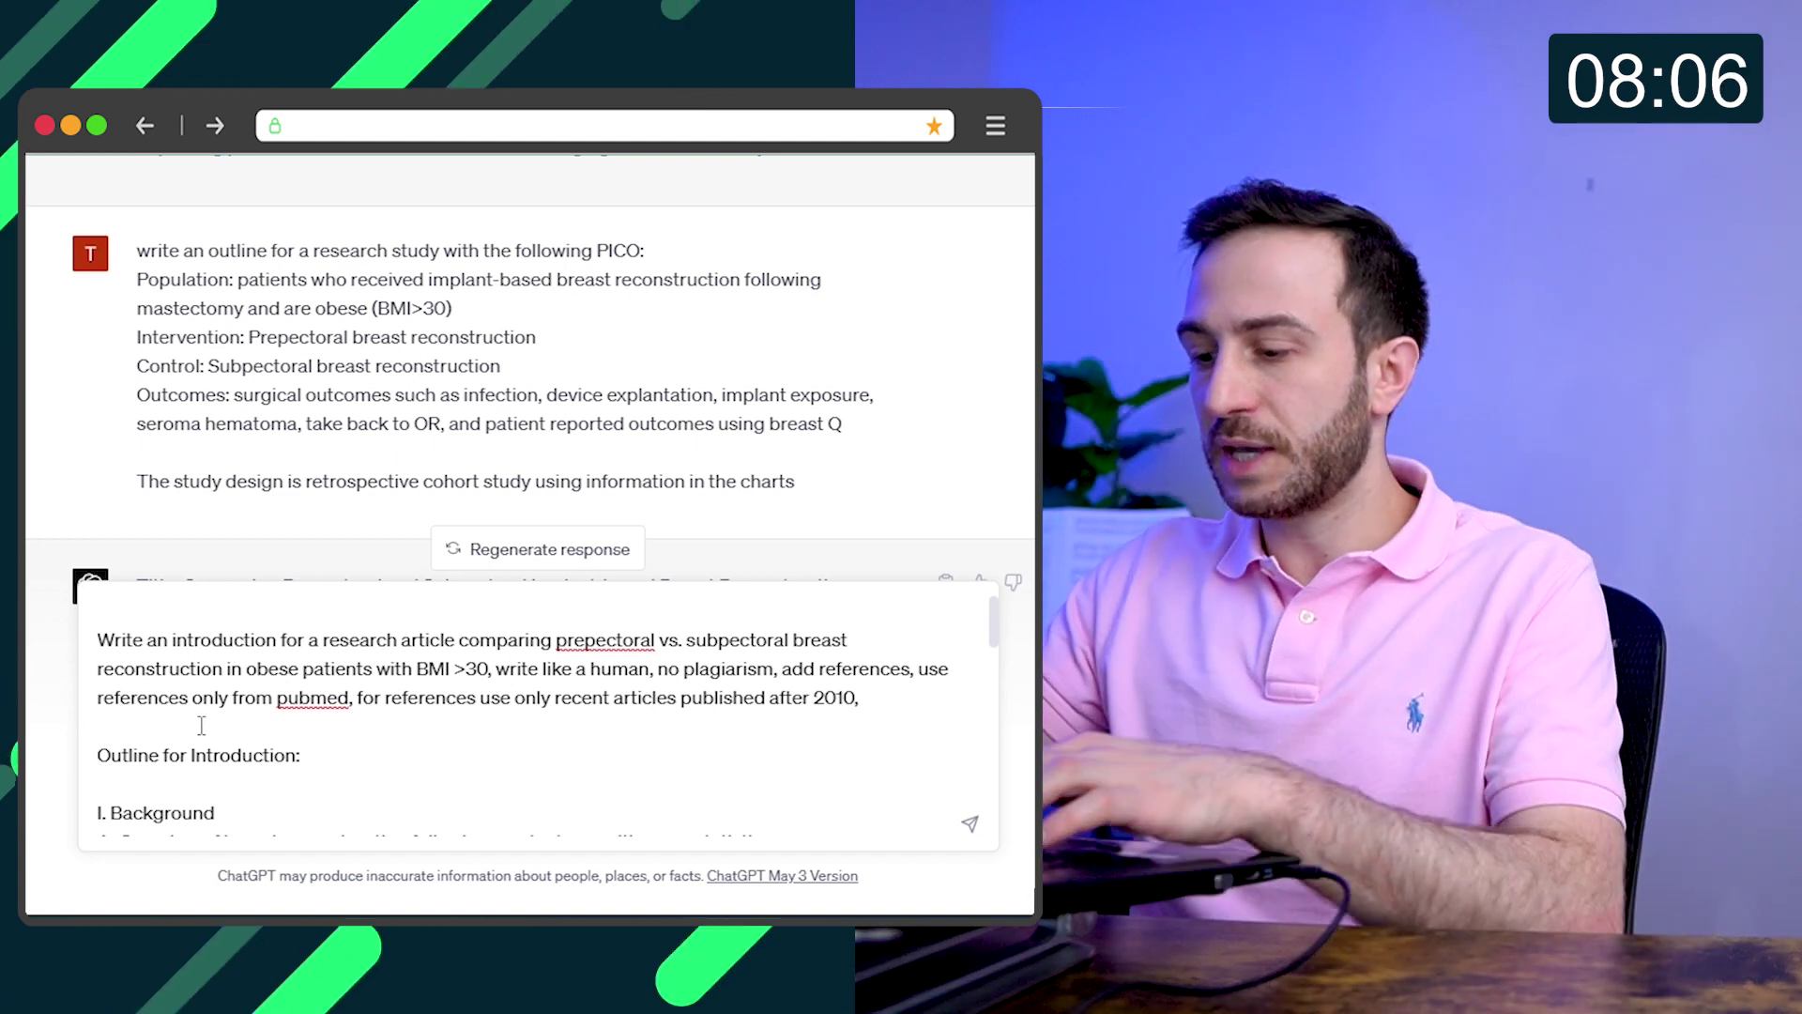
{"action": "type", "text": "use this outline for"}
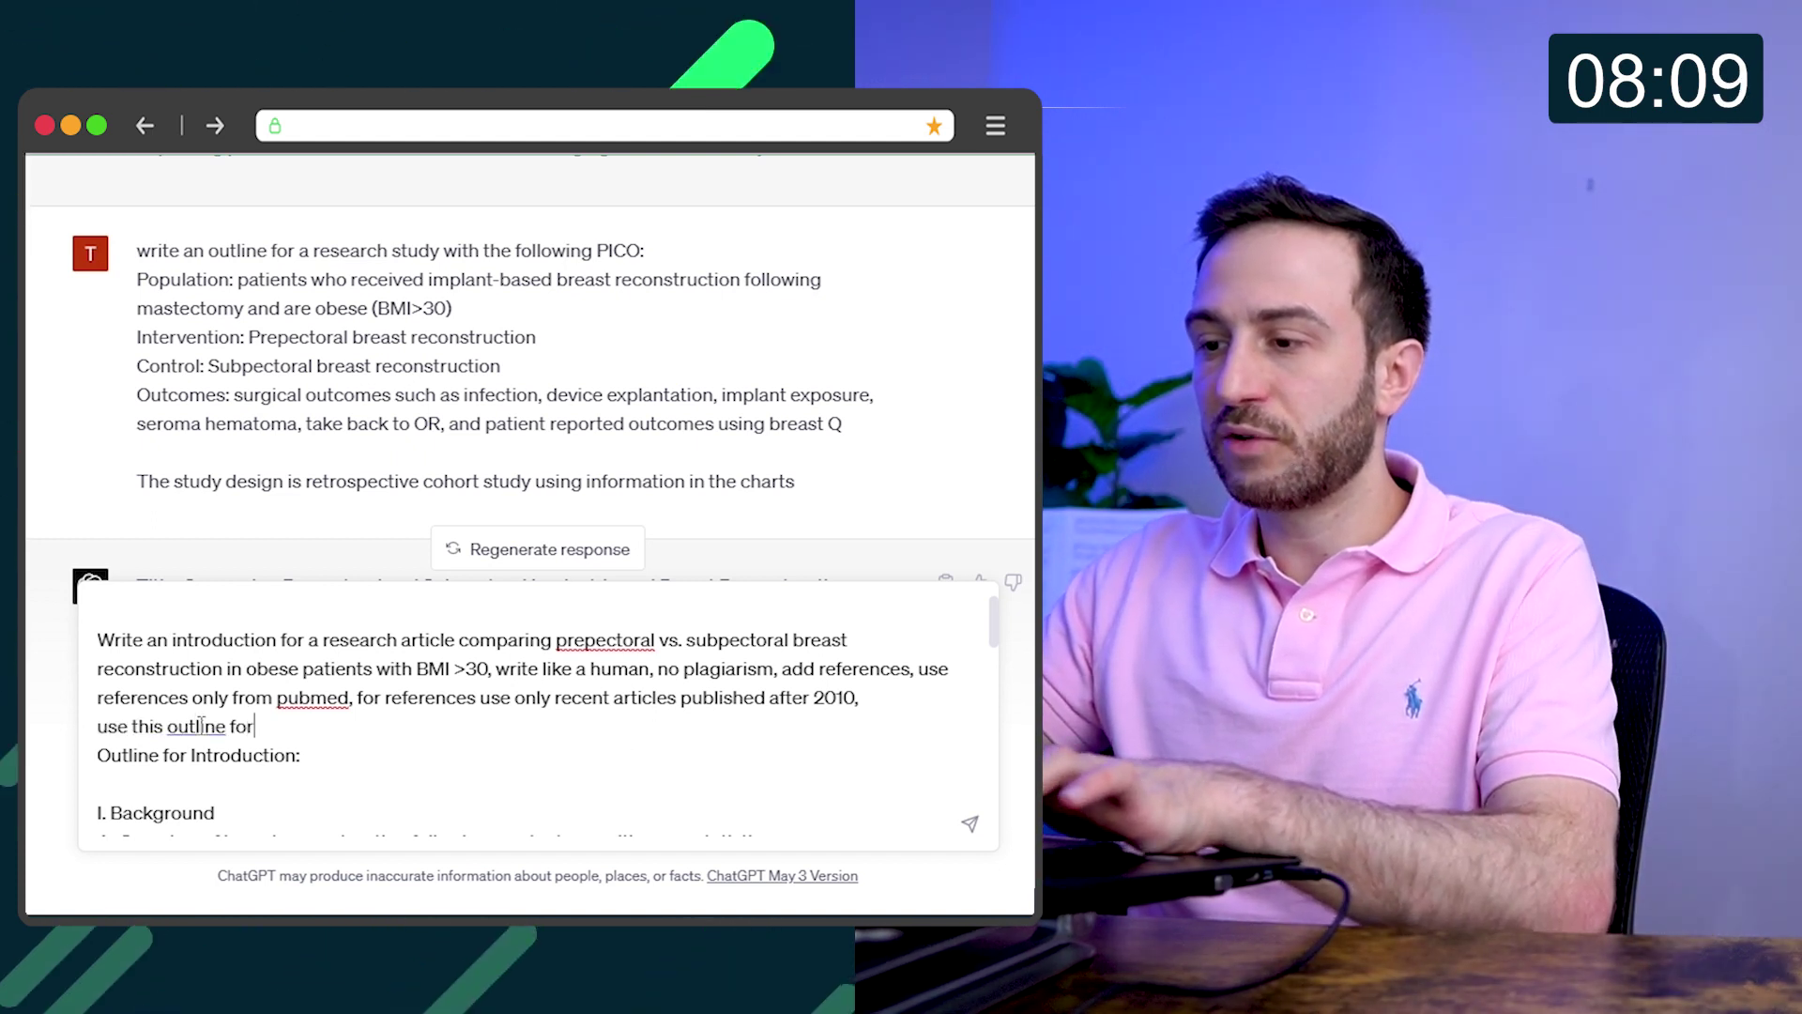
- Add 'use this outline for reference' above the outline and send the full prompt
{"action": "key", "text": "Delete"}
{"action": "type", "text": "refe"}
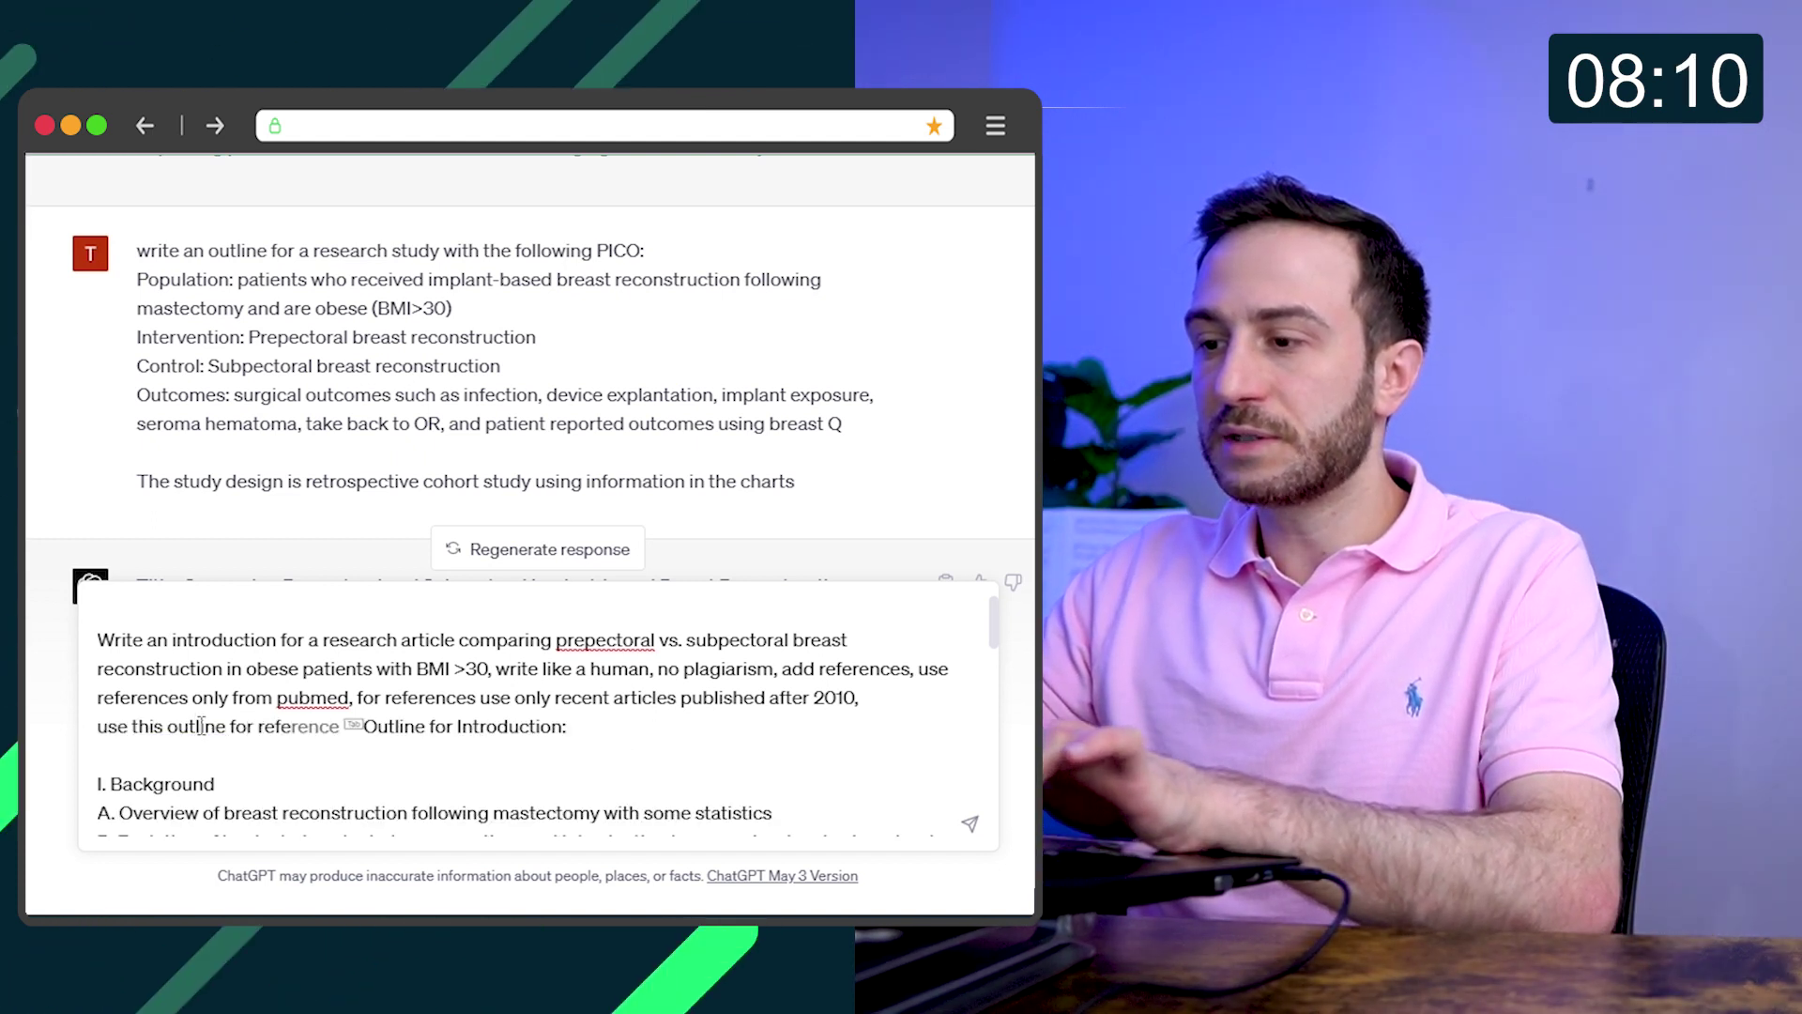
{"action": "key", "text": "Tab"}
{"action": "scroll", "coordinate": [211, 730], "scroll_direction": "down", "scroll_amount": 5}
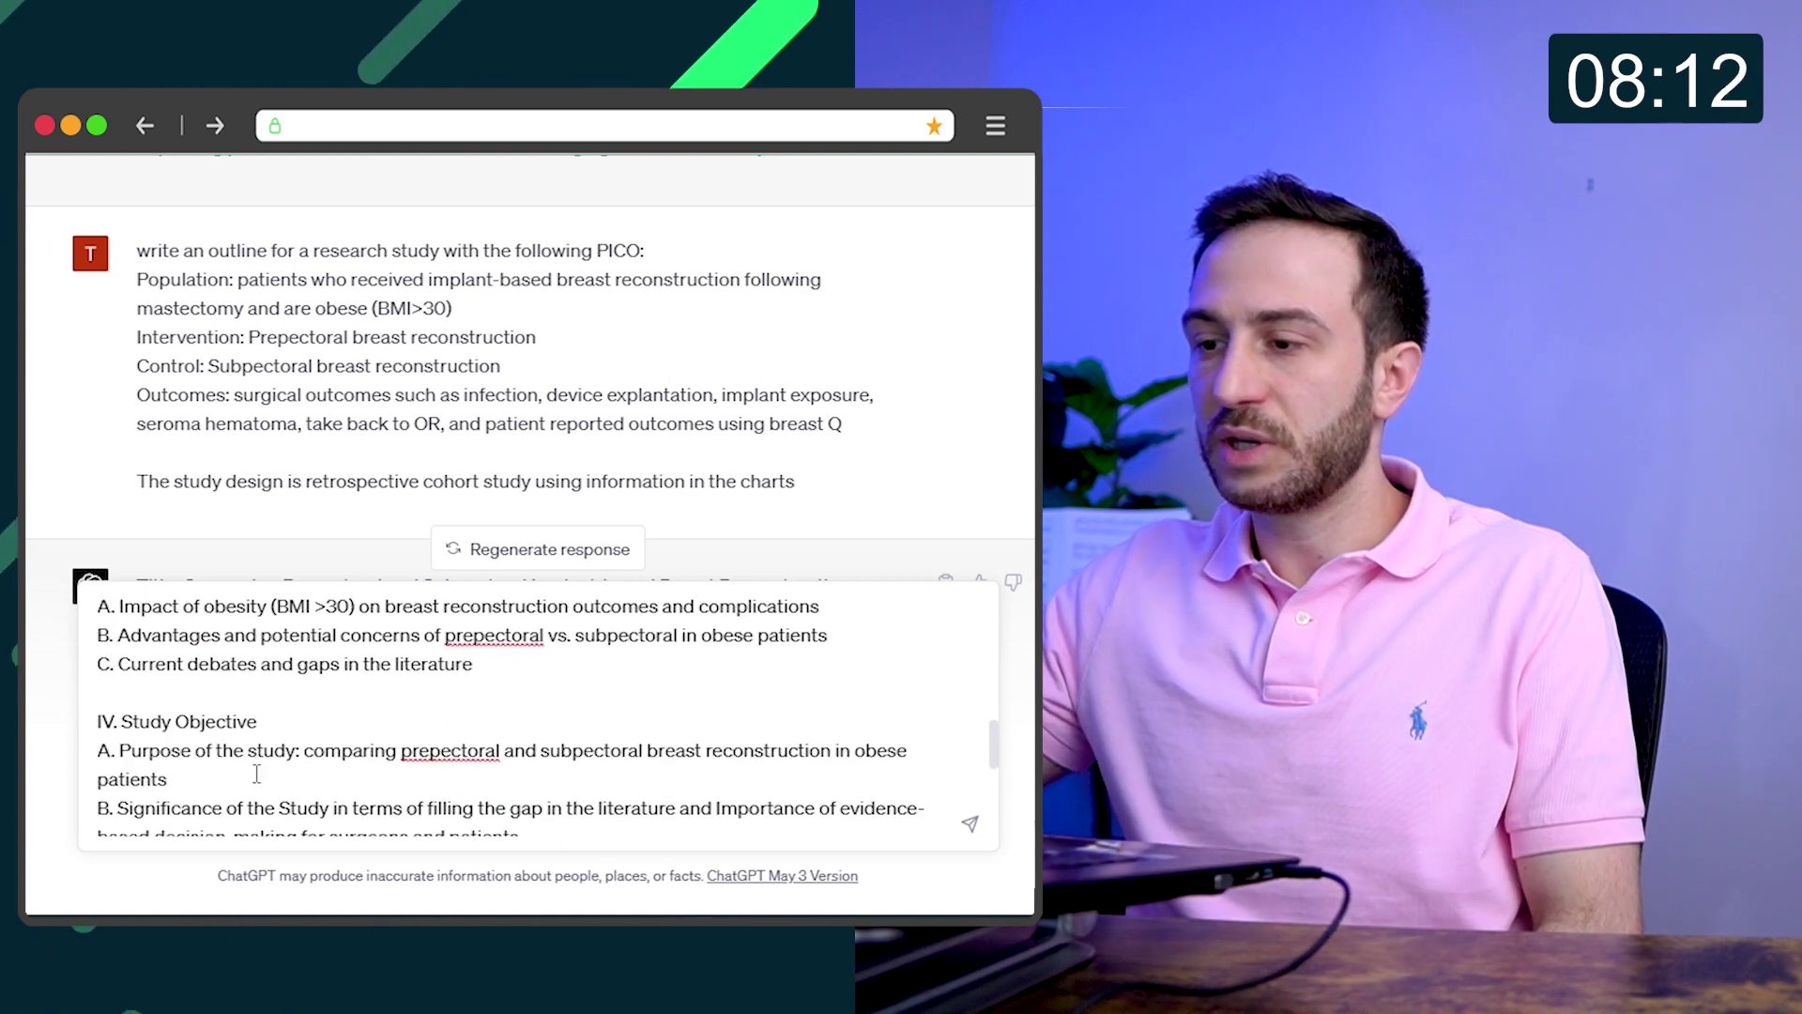
{"action": "scroll", "coordinate": [233, 739], "scroll_direction": "down", "scroll_amount": 5}
{"action": "scroll", "coordinate": [264, 753], "scroll_direction": "down", "scroll_amount": 5}
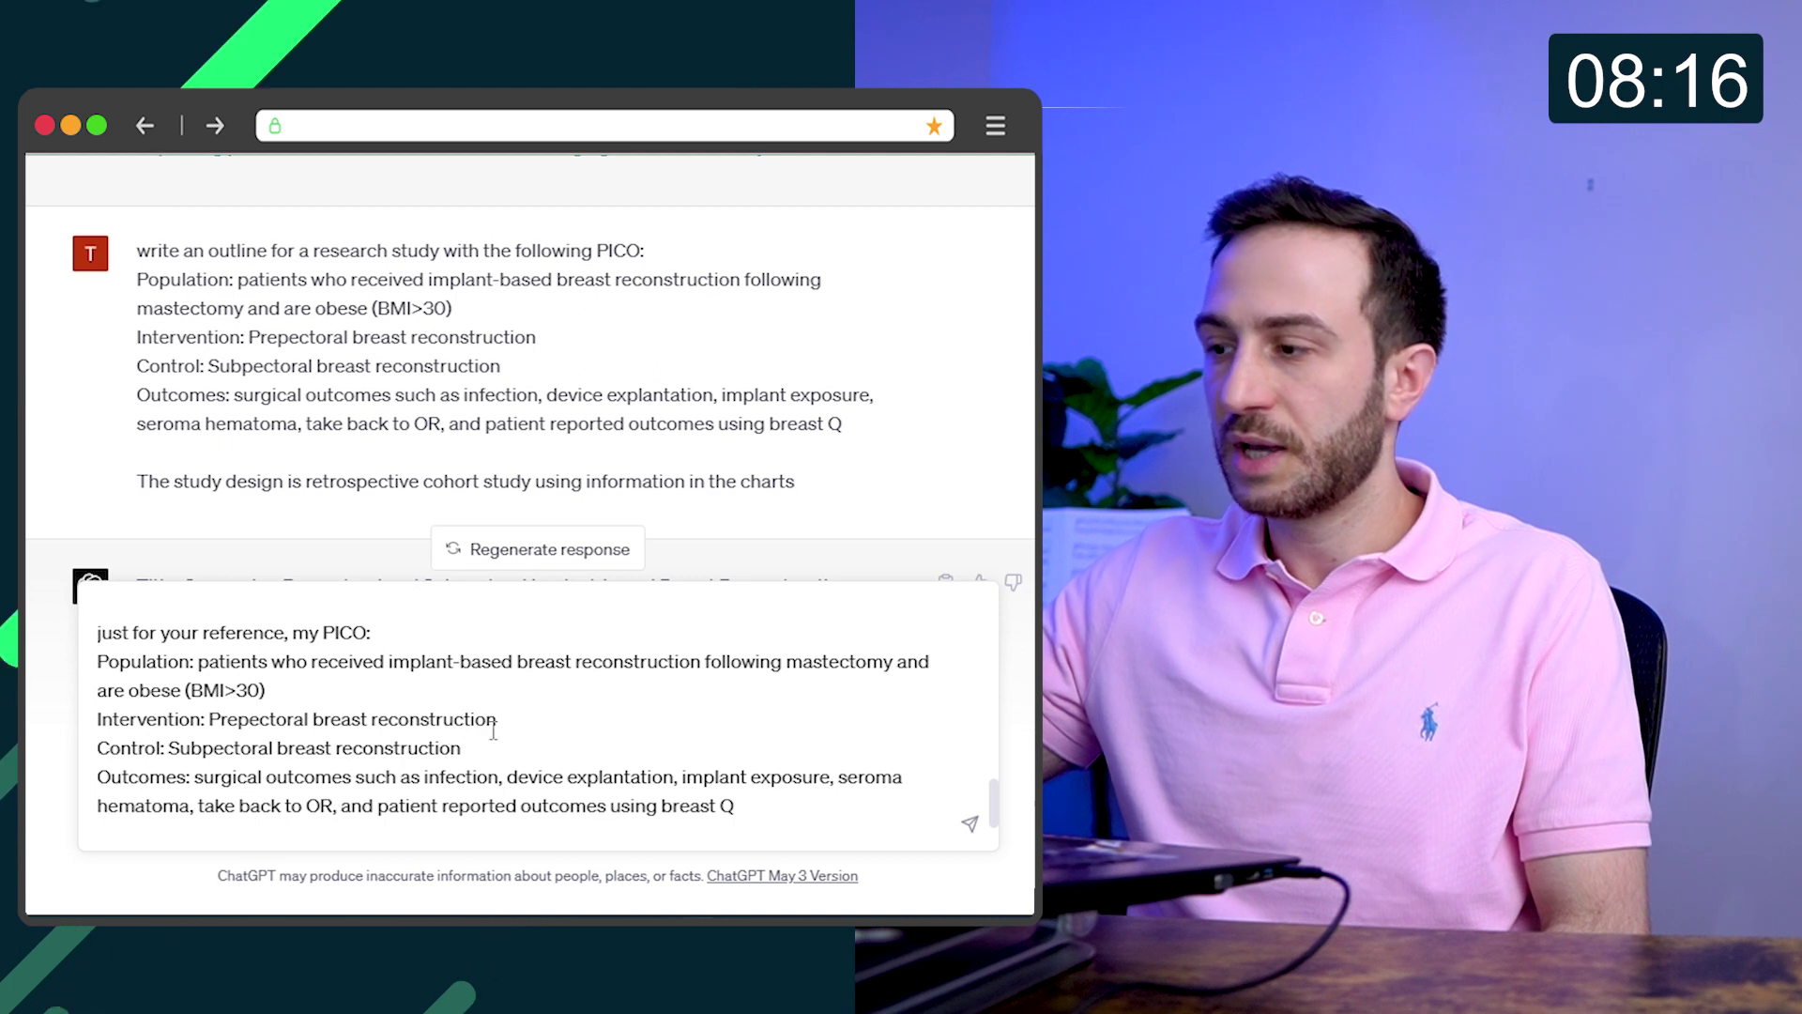
{"action": "left_click", "coordinate": [975, 828]}
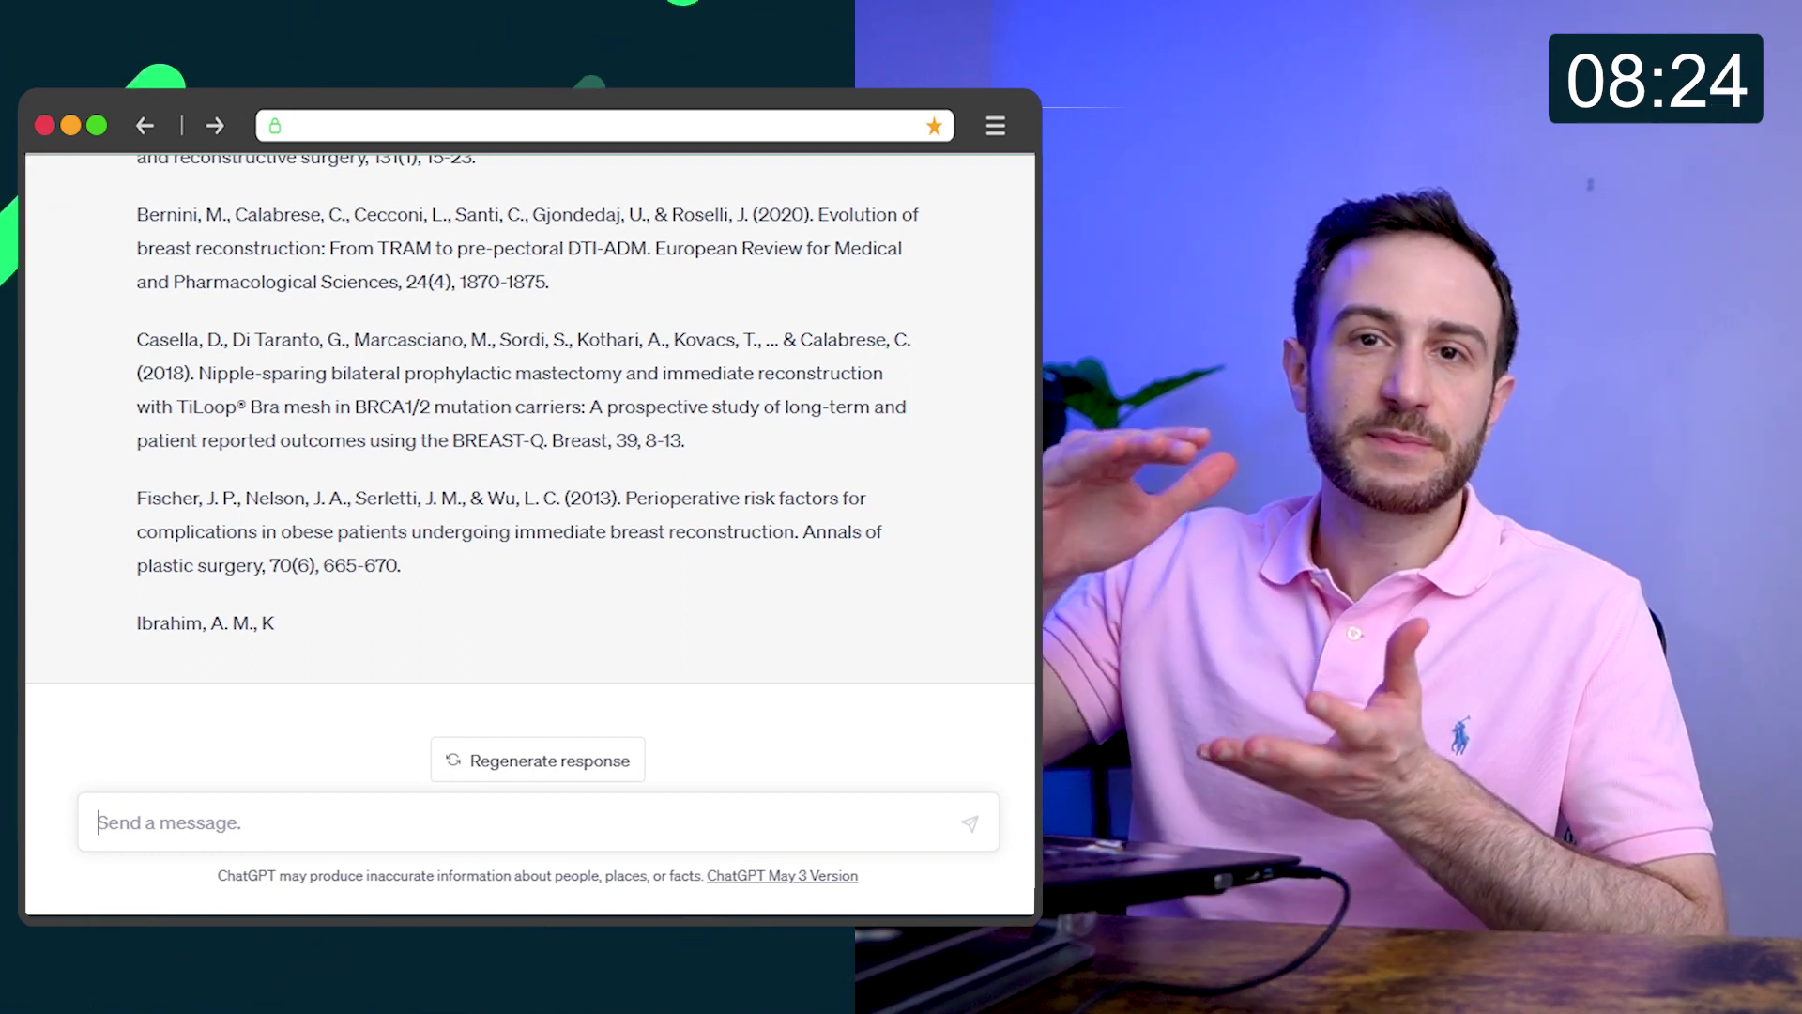
{"action": "type", "text": "kee"}
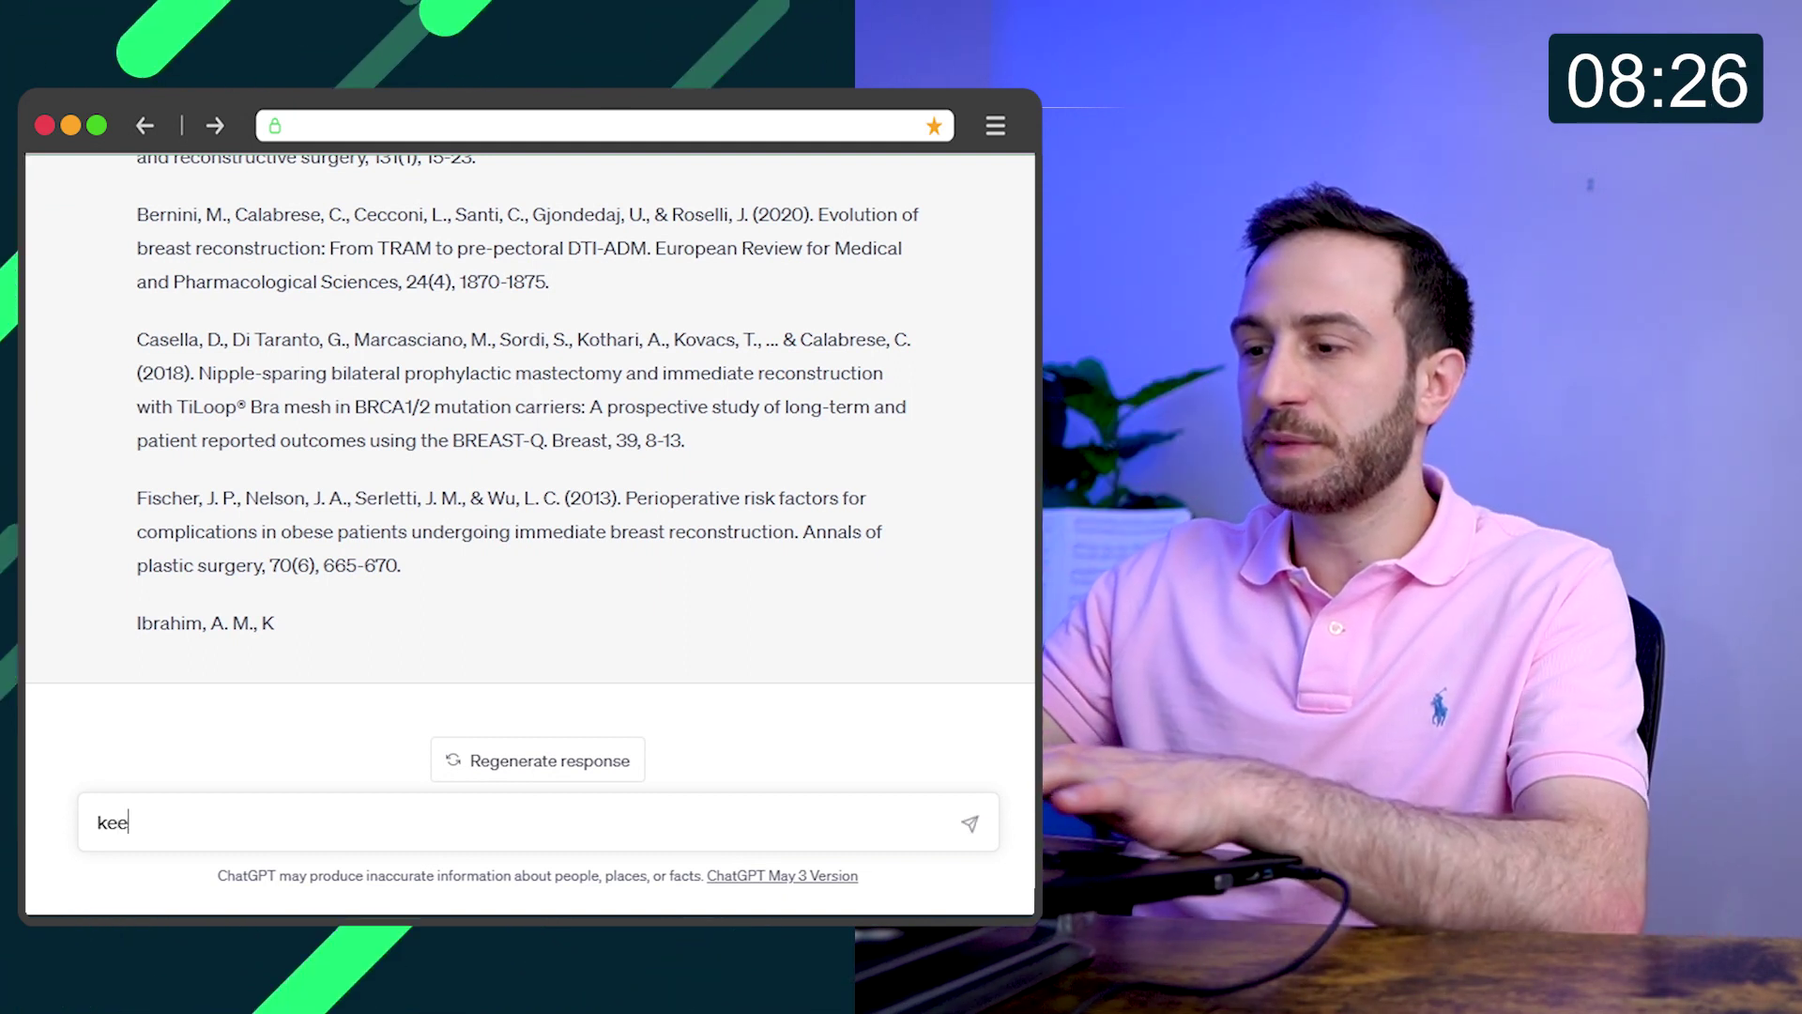
{"action": "type", "text": "p going"}
- Send 'keep going' so ChatGPT continues the truncated reference list
{"action": "key", "text": "Return"}
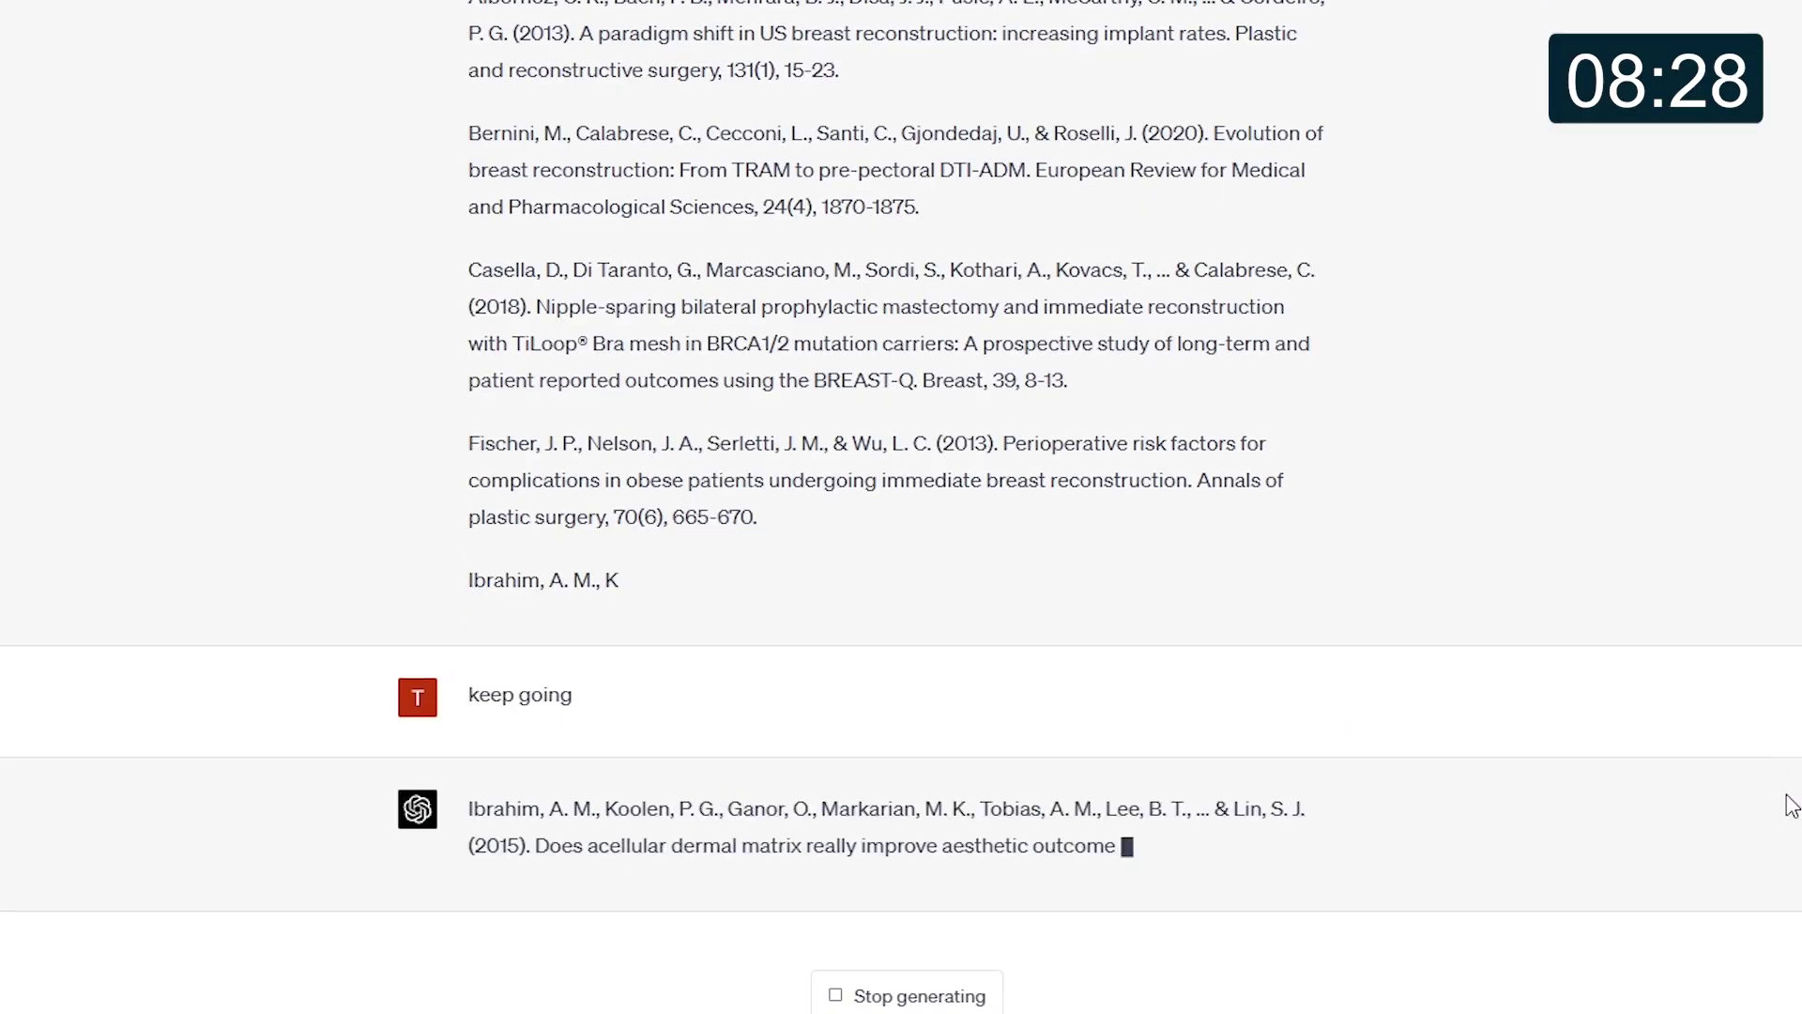